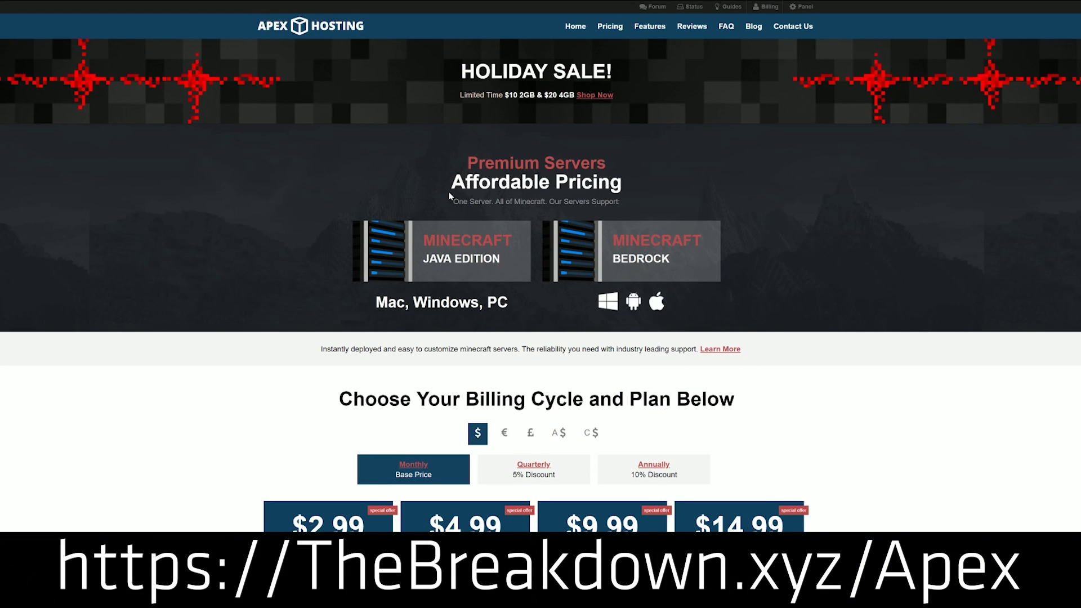
Review Apex Hosting's monthly server plans, highlighting the $4.99 2 GB plan's details
scroll(588, 268, down, 1)
scroll(589, 269, down, 3)
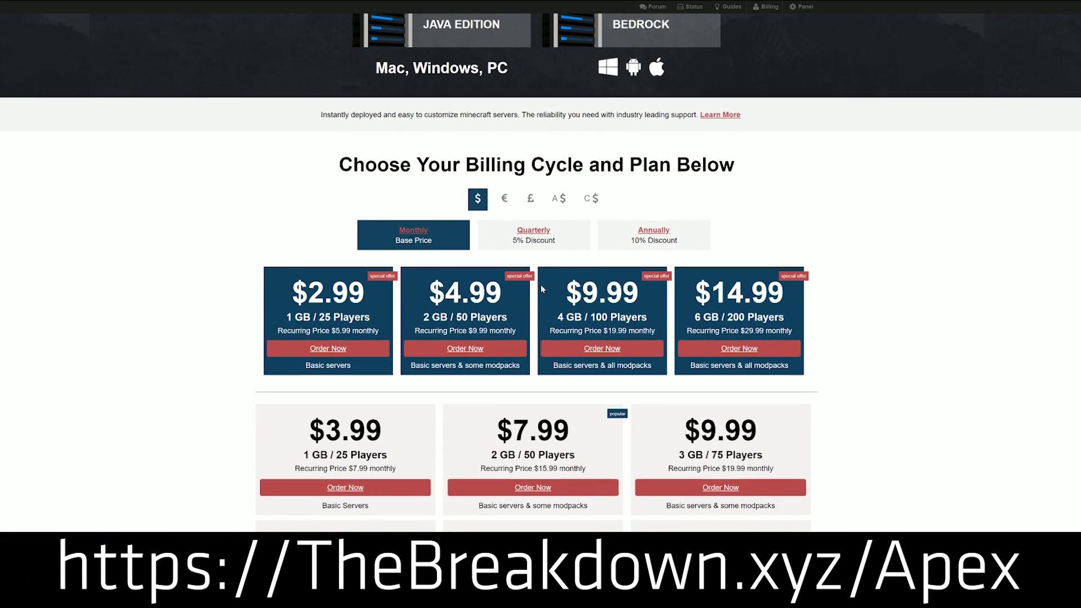
drag(517, 332, 429, 287)
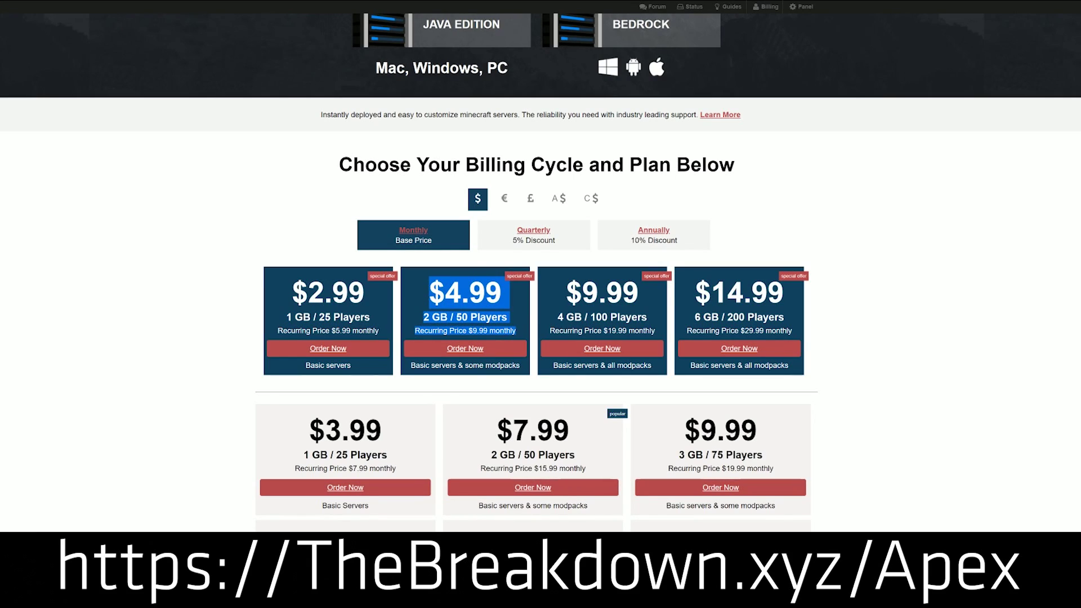
click(535, 310)
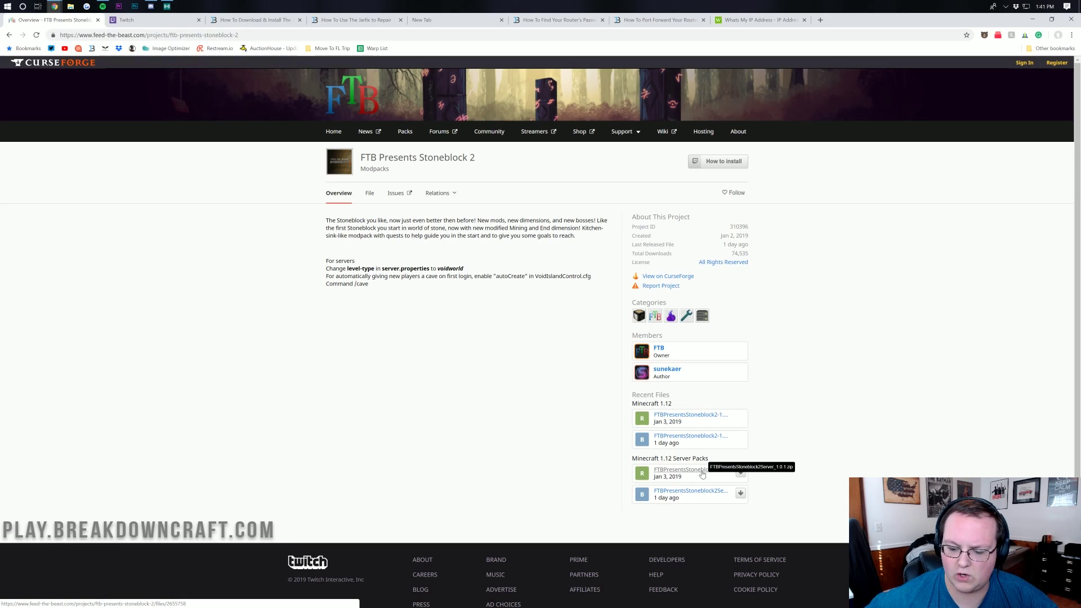
Download the FTBPresentsStoneblock2Server_1.0.1.zip server pack from CurseForge's Recent Files
click(702, 474)
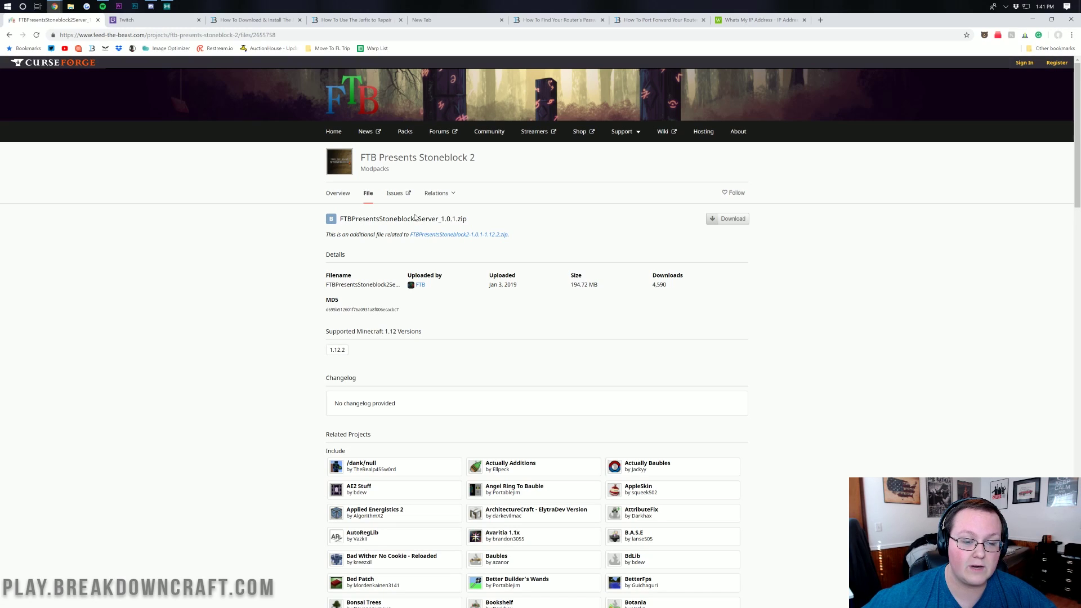
click(726, 220)
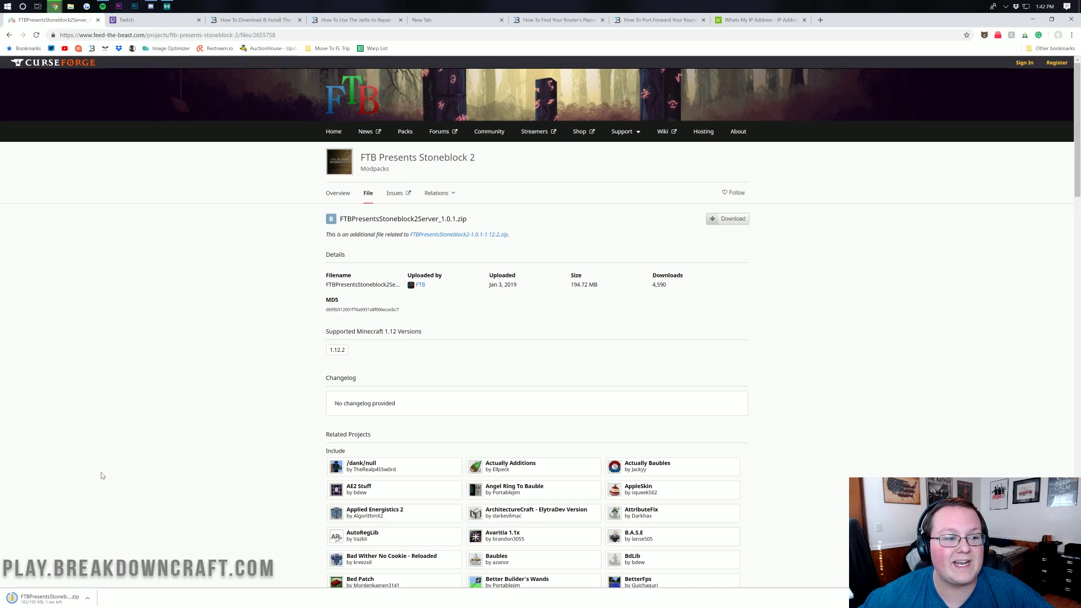
click(161, 20)
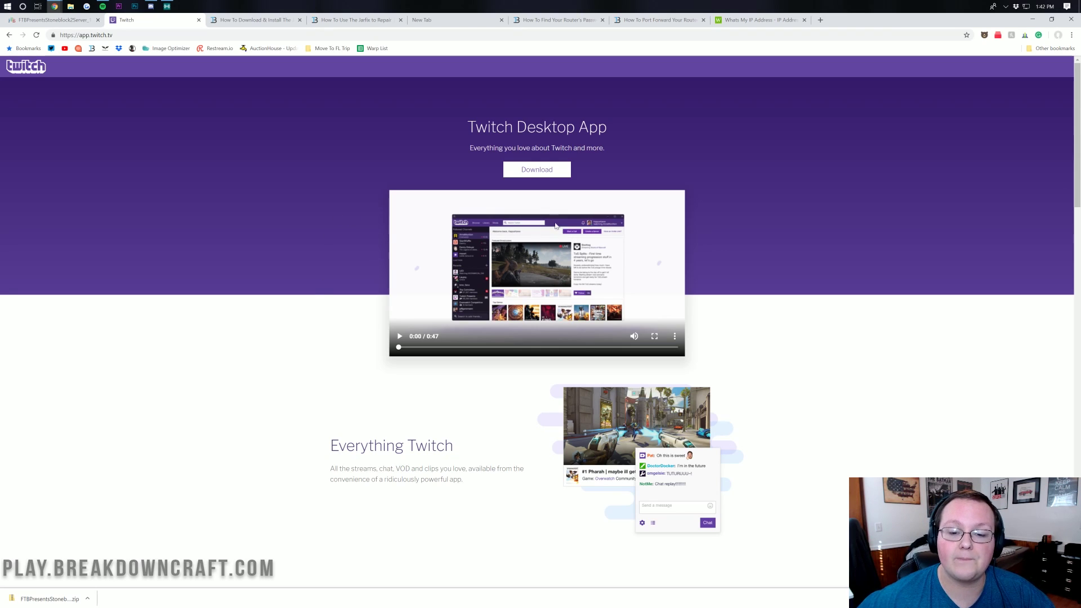
Download the Twitch app installer and place it beside the server zip on the desktop
click(534, 170)
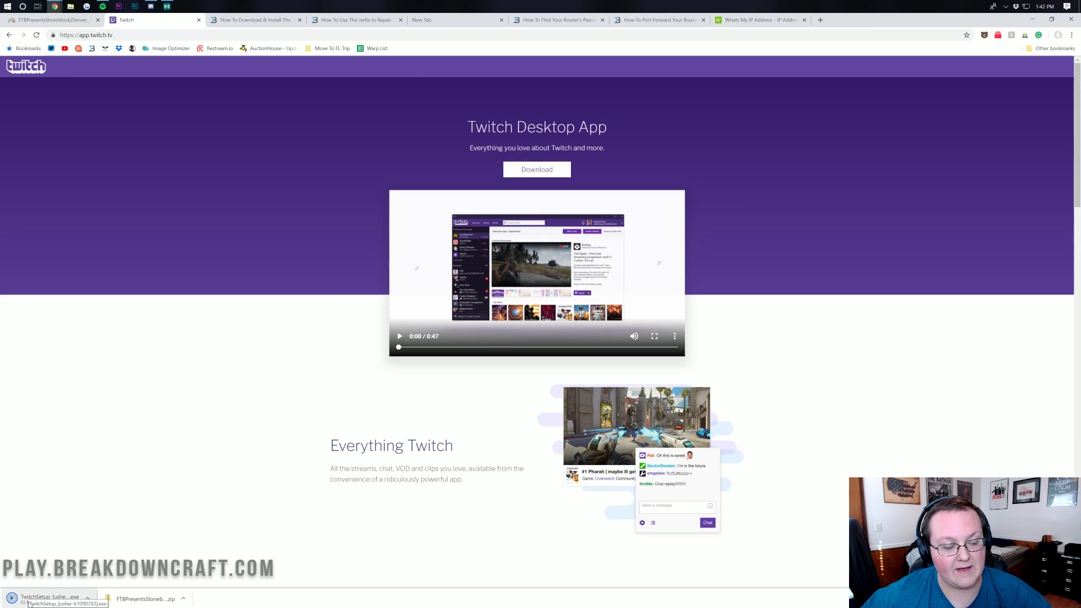
click(1032, 19)
drag(91, 189, 425, 68)
click(583, 110)
drag(583, 153, 585, 70)
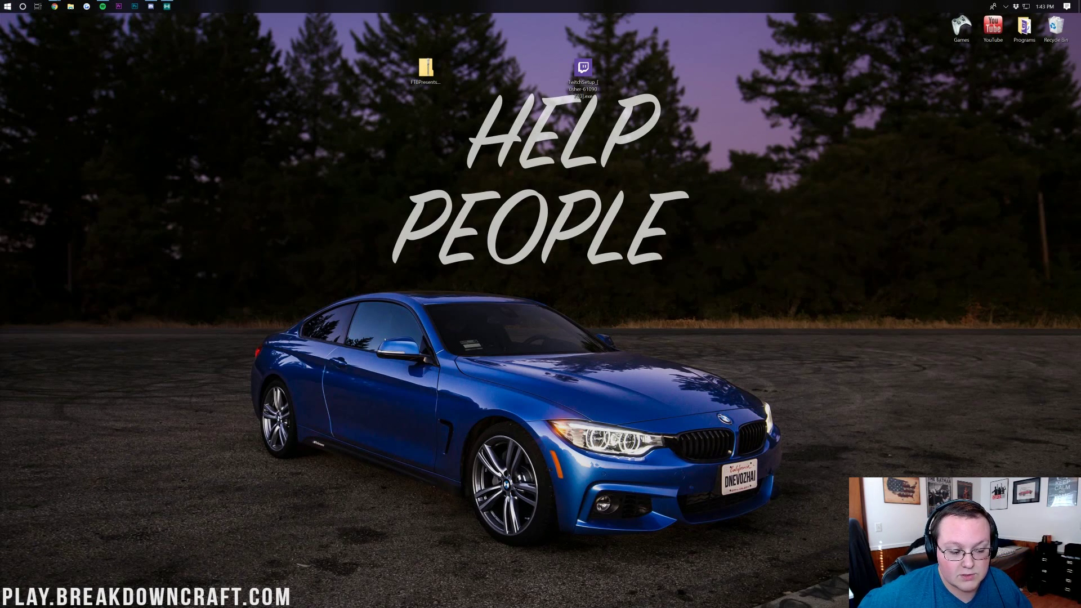
Check the Downloads folder via Start search, keeping the server zip on the desktop
click(8, 5)
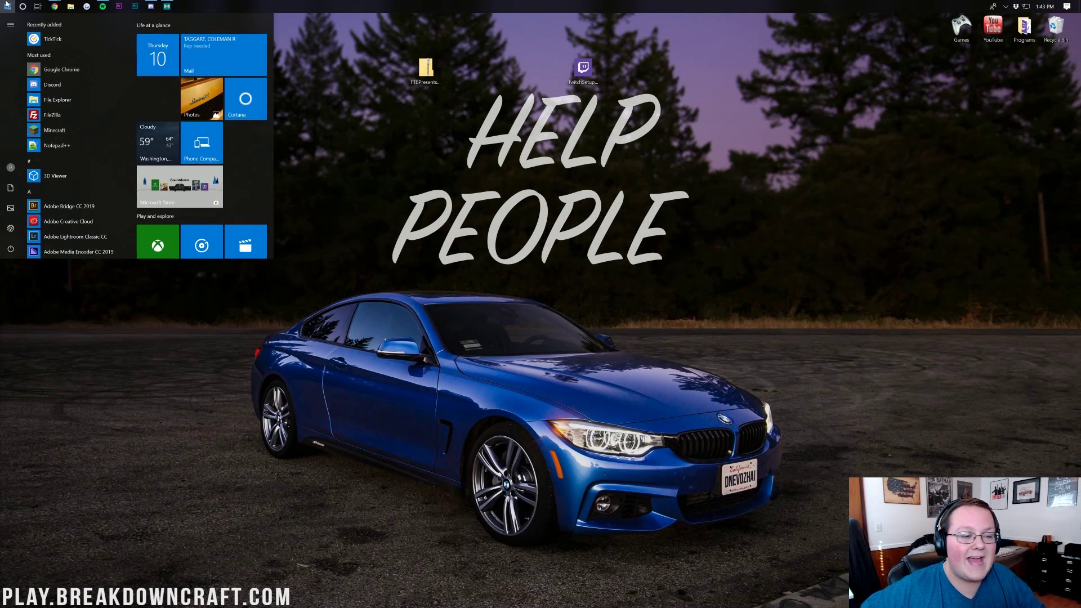
click(7, 5)
text(downloads)
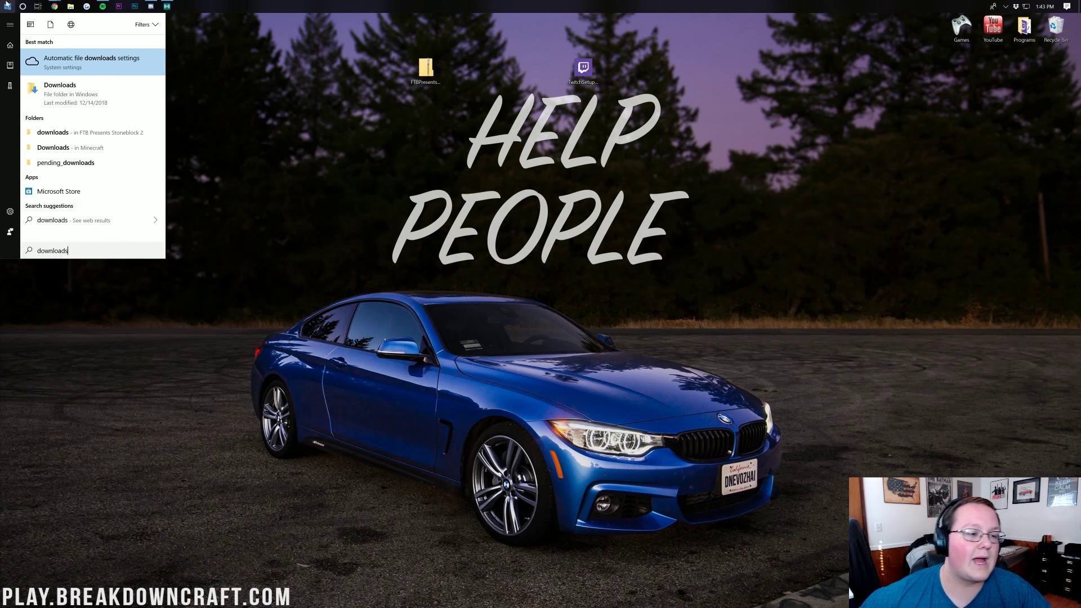
click(62, 95)
drag(426, 70, 408, 81)
click(548, 103)
click(710, 186)
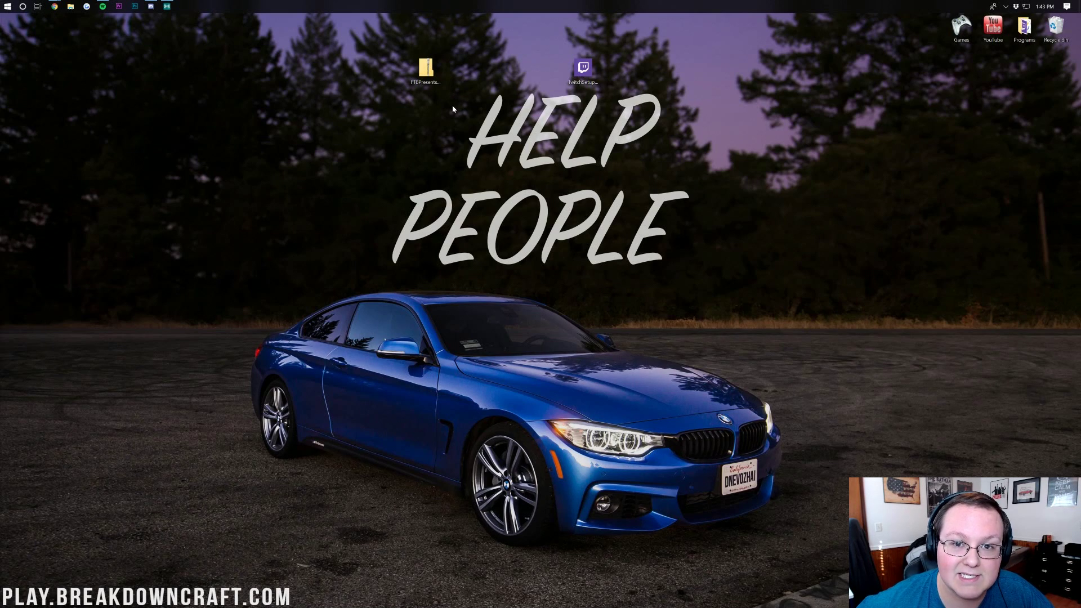
Launch TwitchSetup from the desktop and install the Twitch app
drag(590, 68, 528, 68)
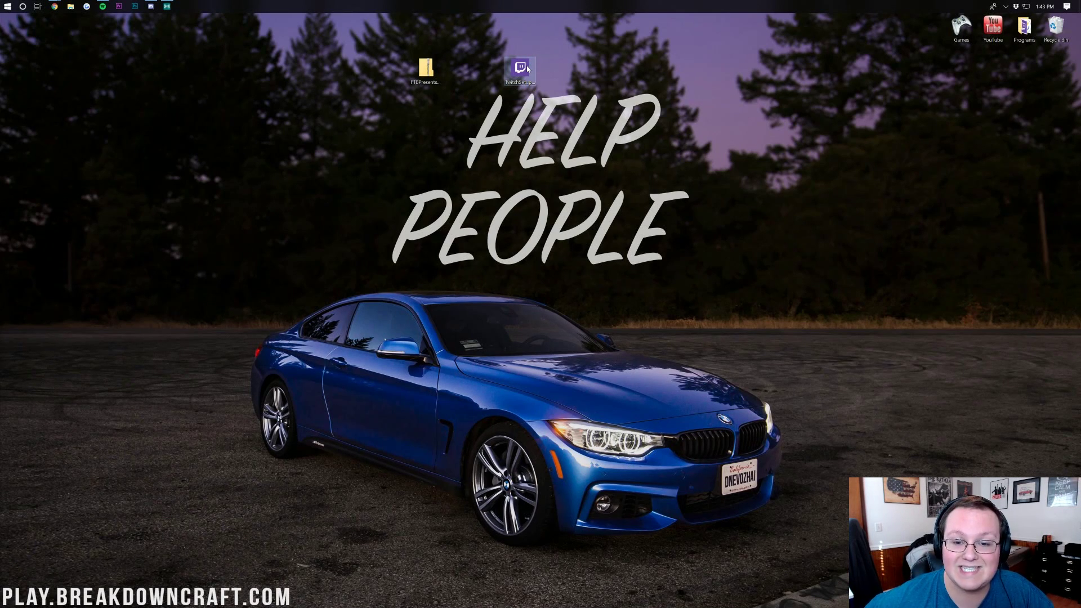
double_click(528, 68)
click(529, 352)
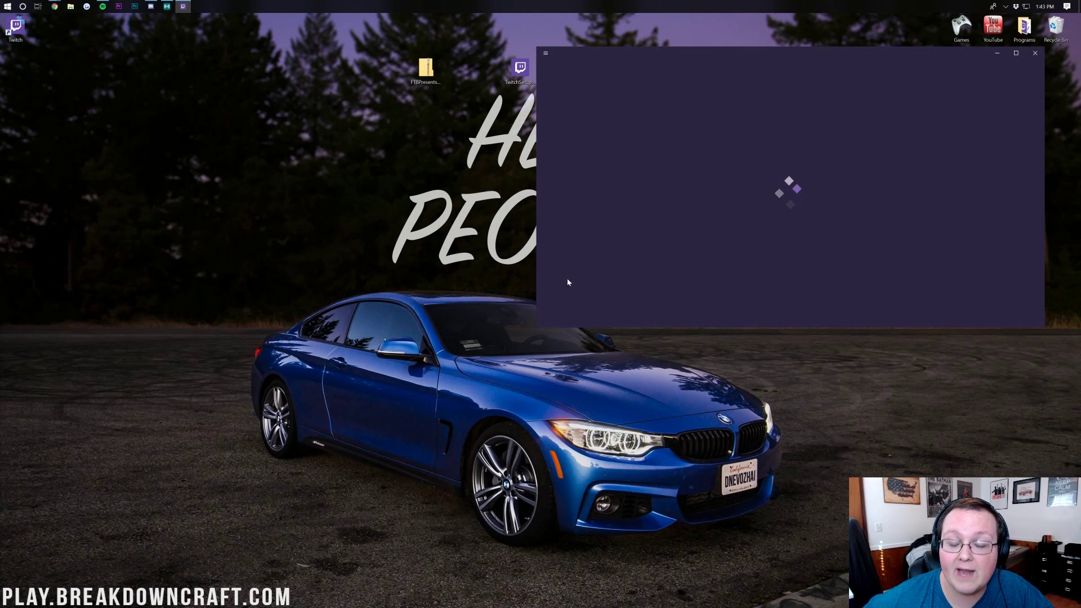
Delete the existing FTB Presents Stoneblock 2 profile from Twitch's Minecraft modpacks
drag(614, 53, 350, 66)
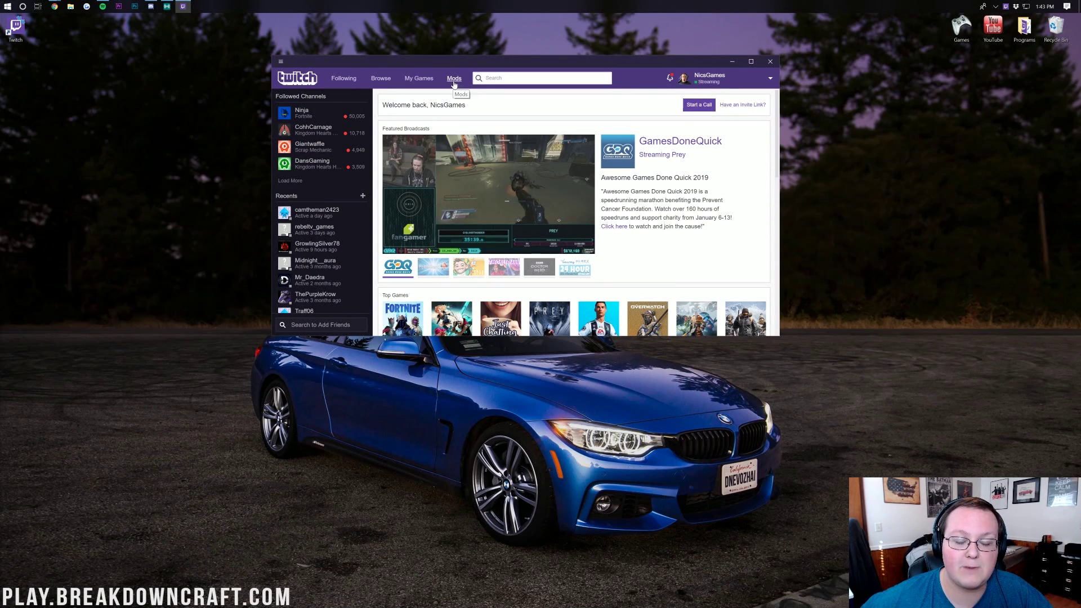
click(453, 79)
click(295, 158)
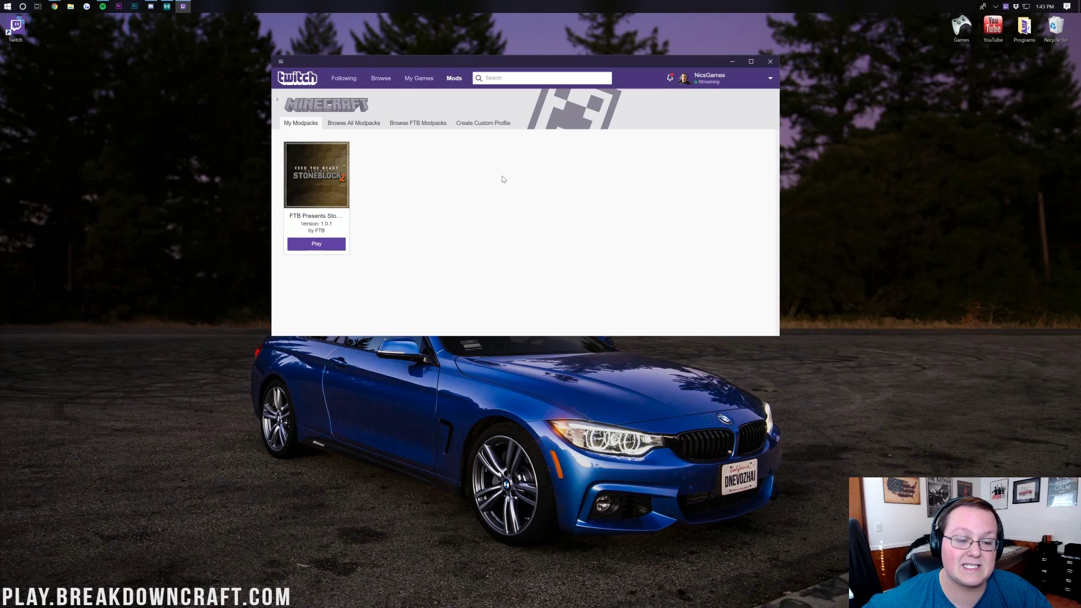
click(324, 226)
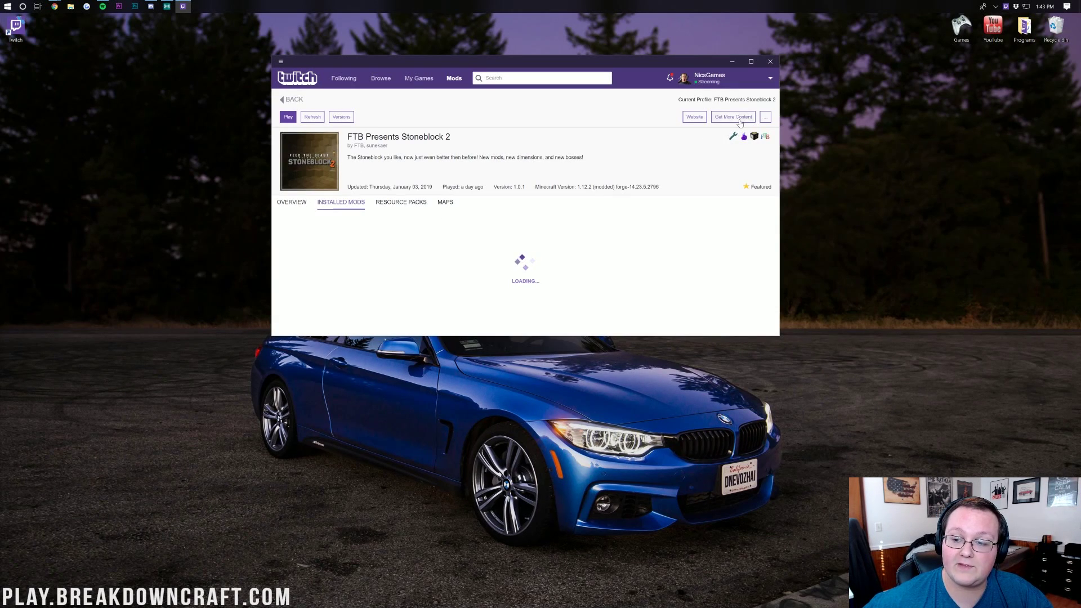
click(765, 117)
click(725, 184)
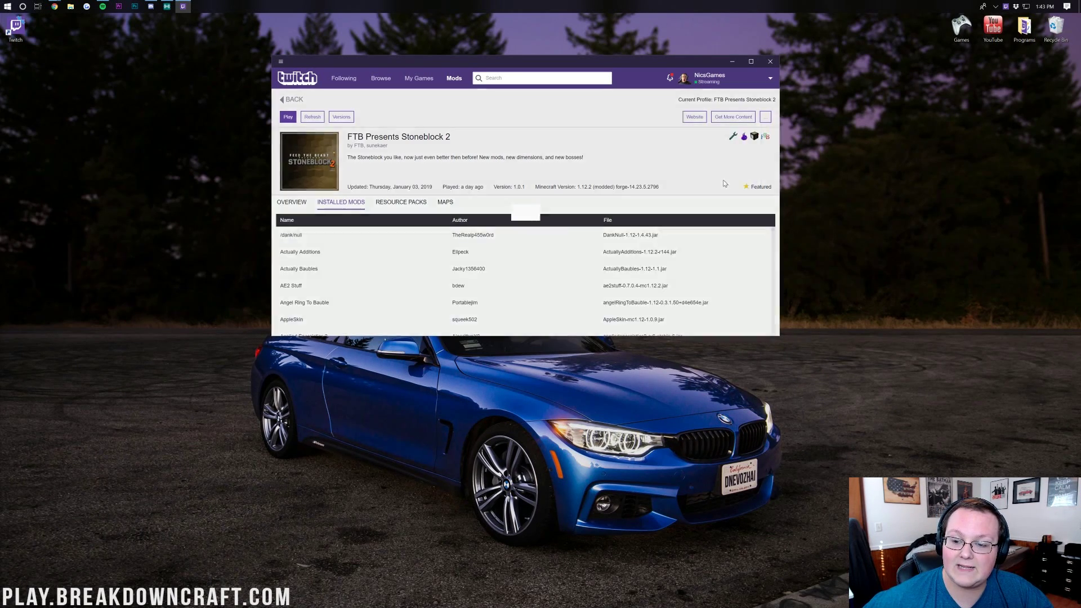
click(595, 260)
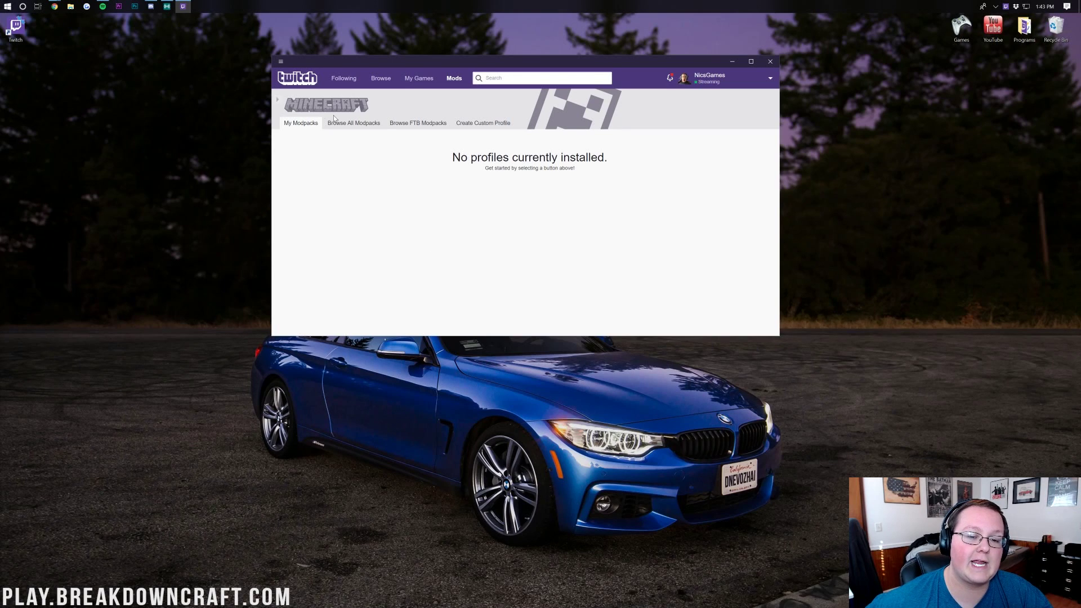
Search the FTB modpacks for 'block' and install FTB Presents Stoneblock 2
click(425, 128)
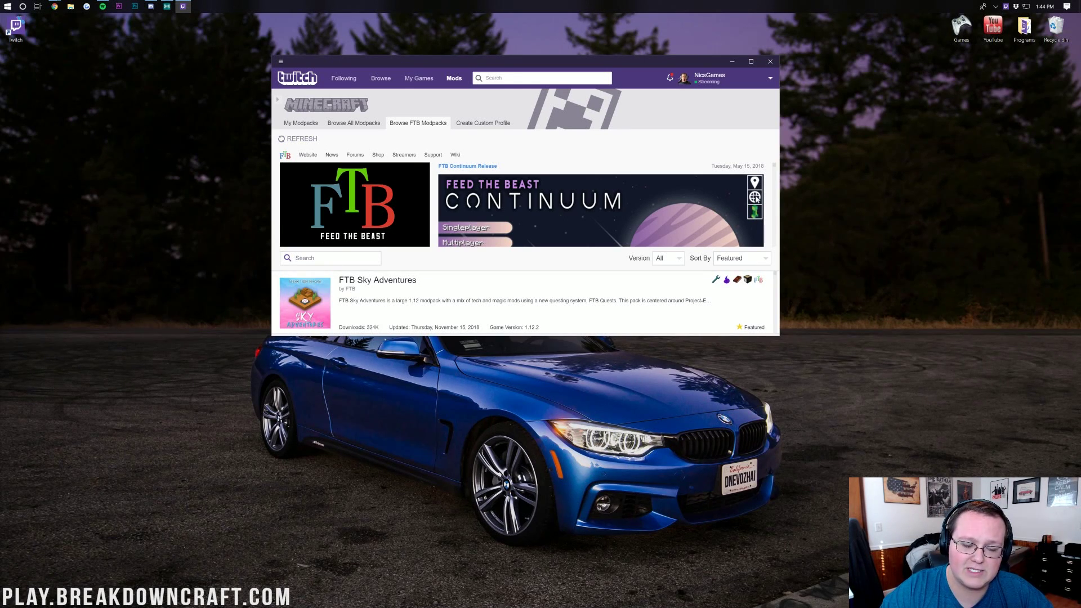
text(block)
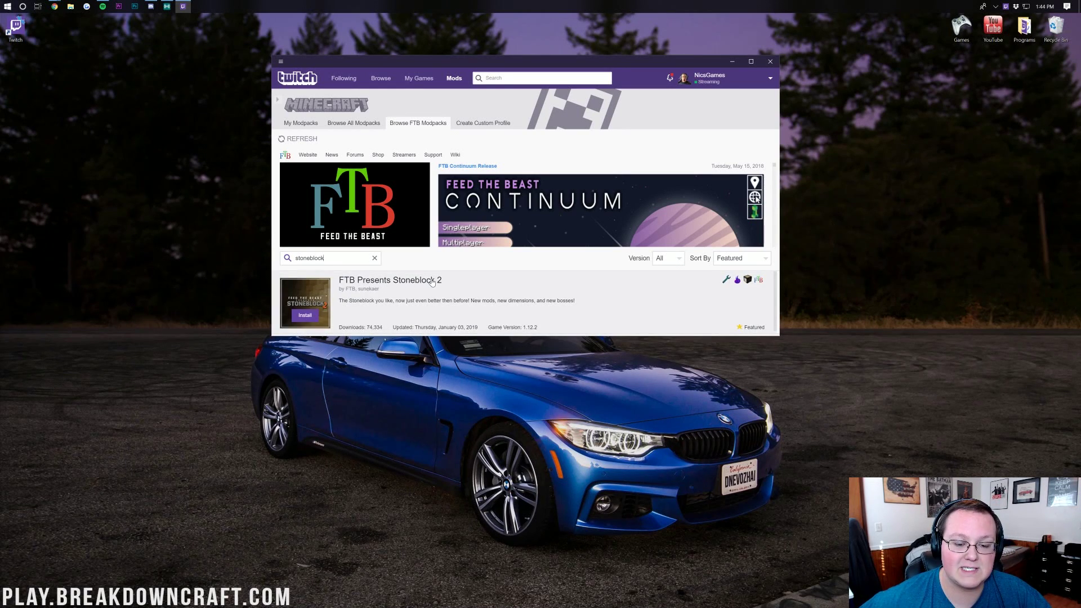
click(305, 317)
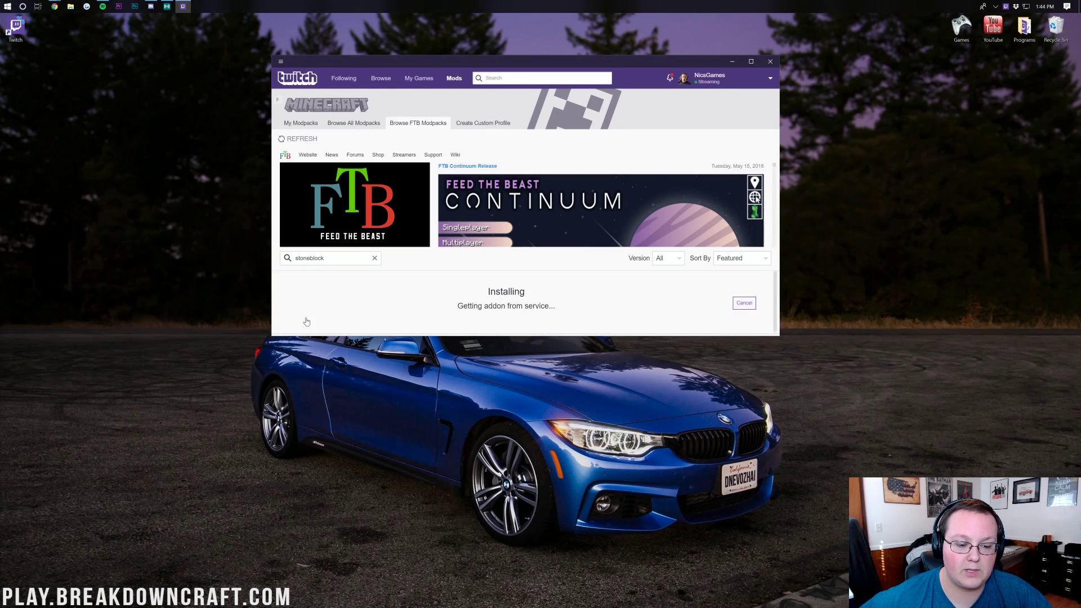
drag(489, 63, 994, 21)
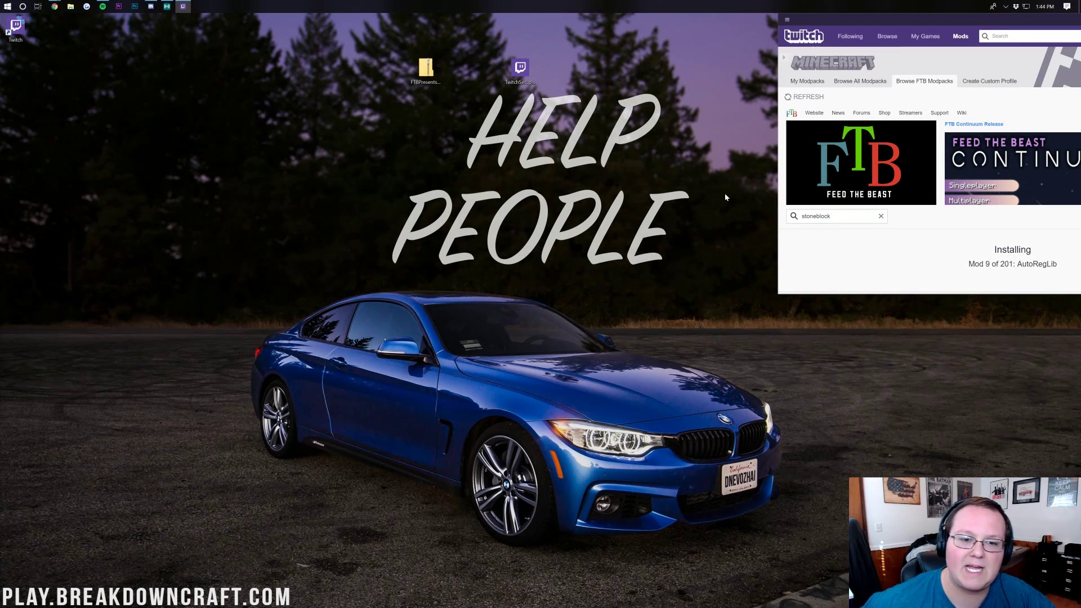
Delete TwitchSetup and use Extract All to unpack the Stoneblock 2 server zip
drag(522, 79, 531, 96)
key(Delete)
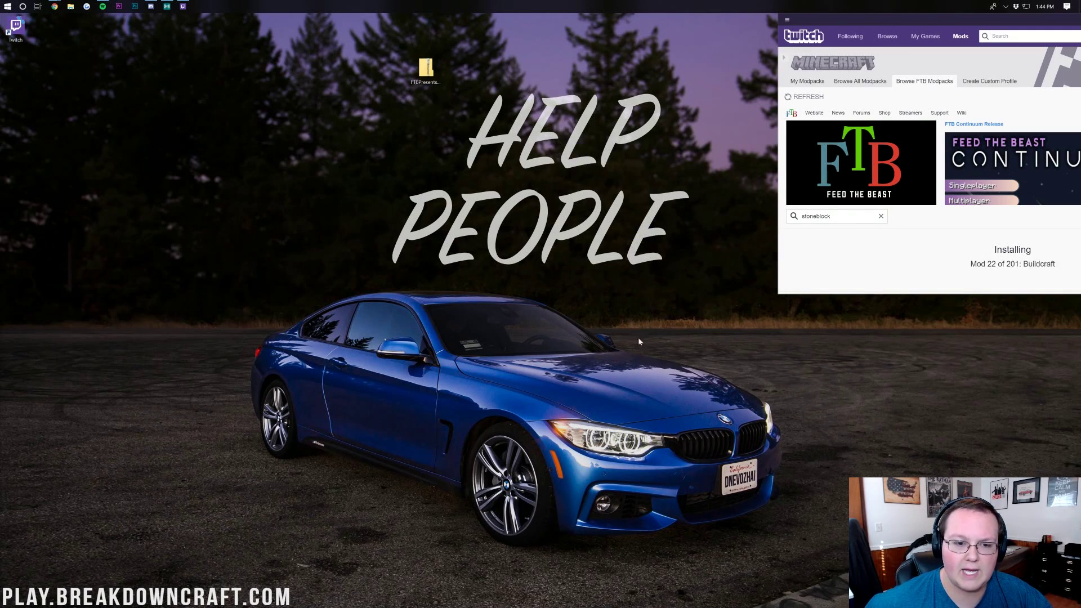
drag(426, 70, 468, 73)
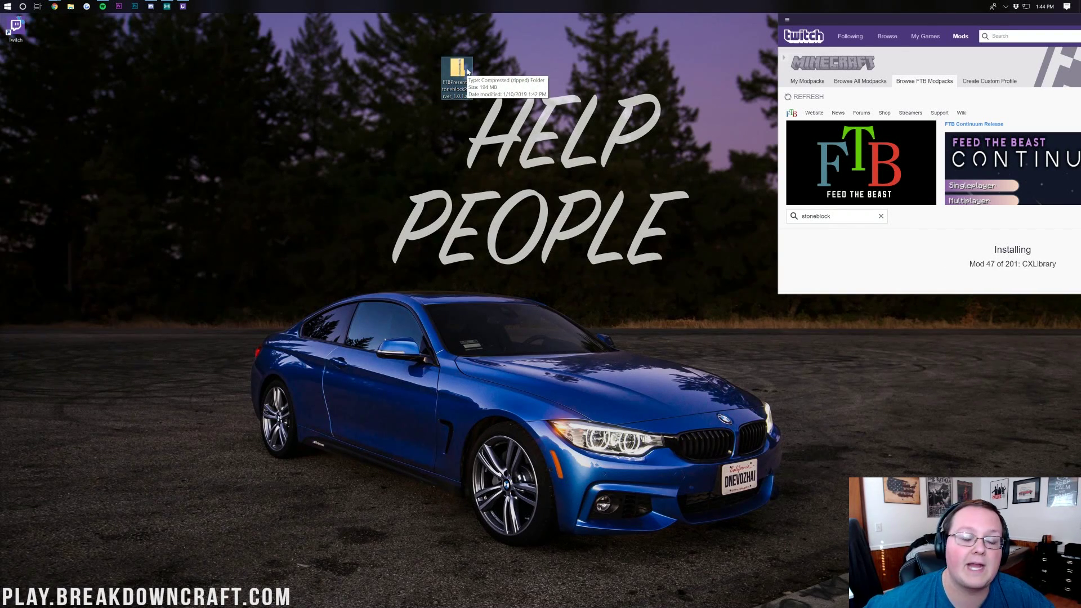
right_click(462, 72)
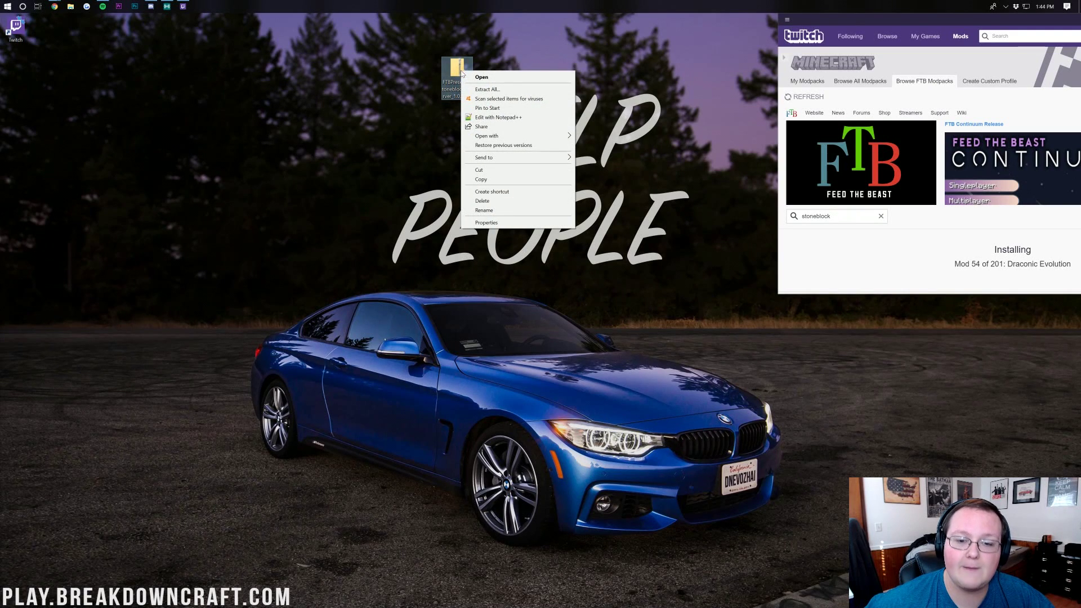
click(481, 90)
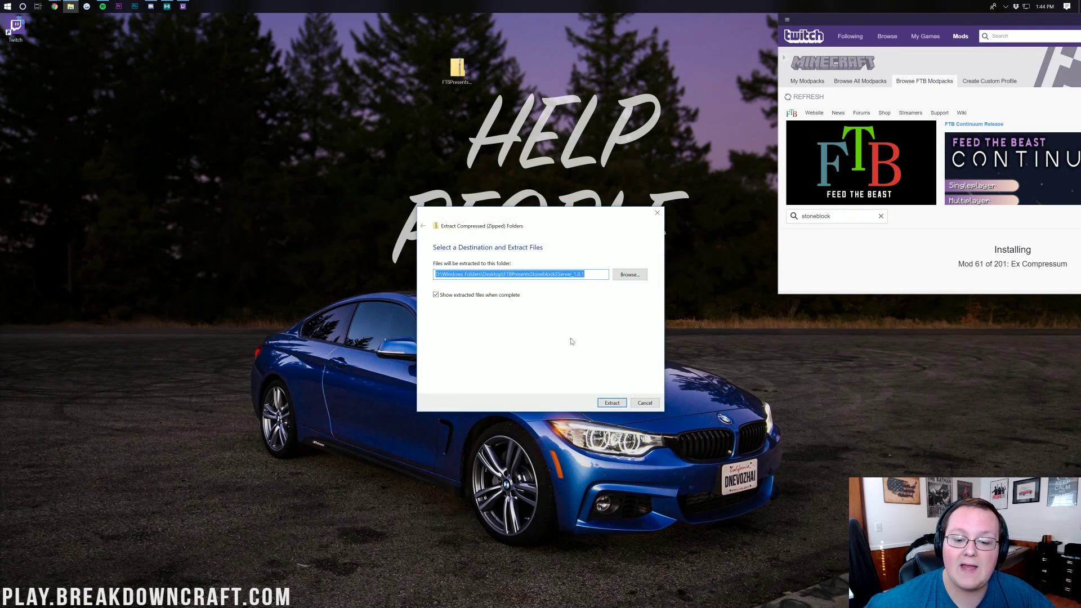
click(604, 405)
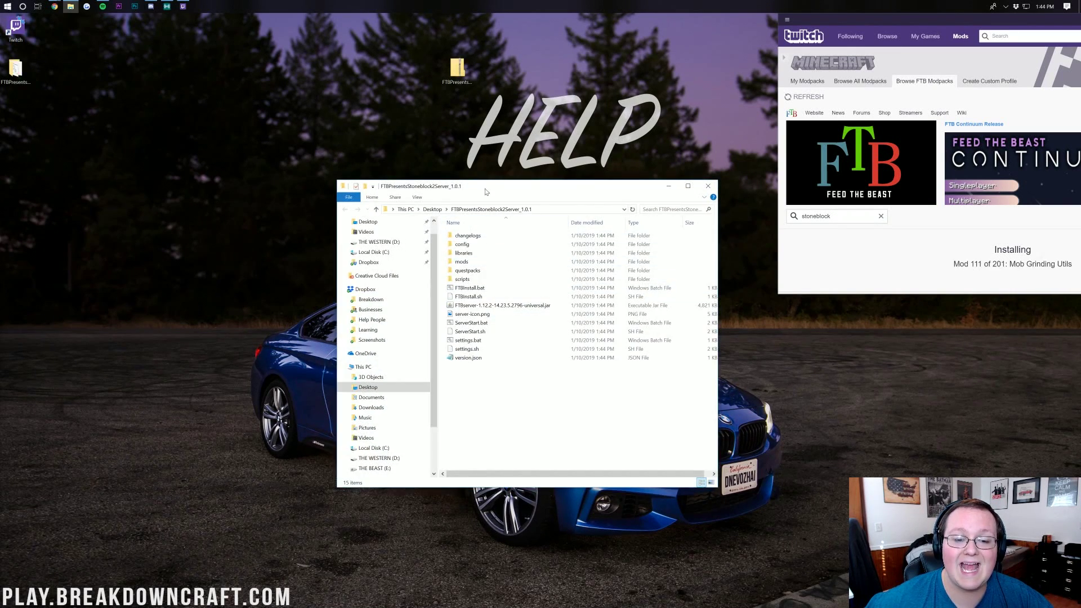
Permanently delete the desktop server zip, then run FTBInstall.bat in the extracted server folder
click(707, 185)
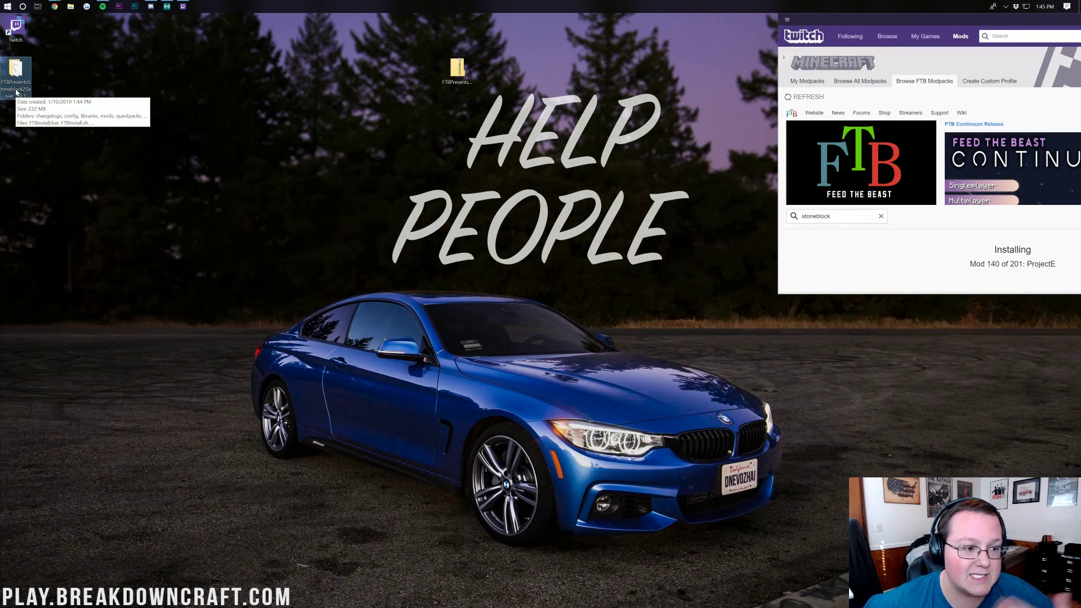
double_click(15, 79)
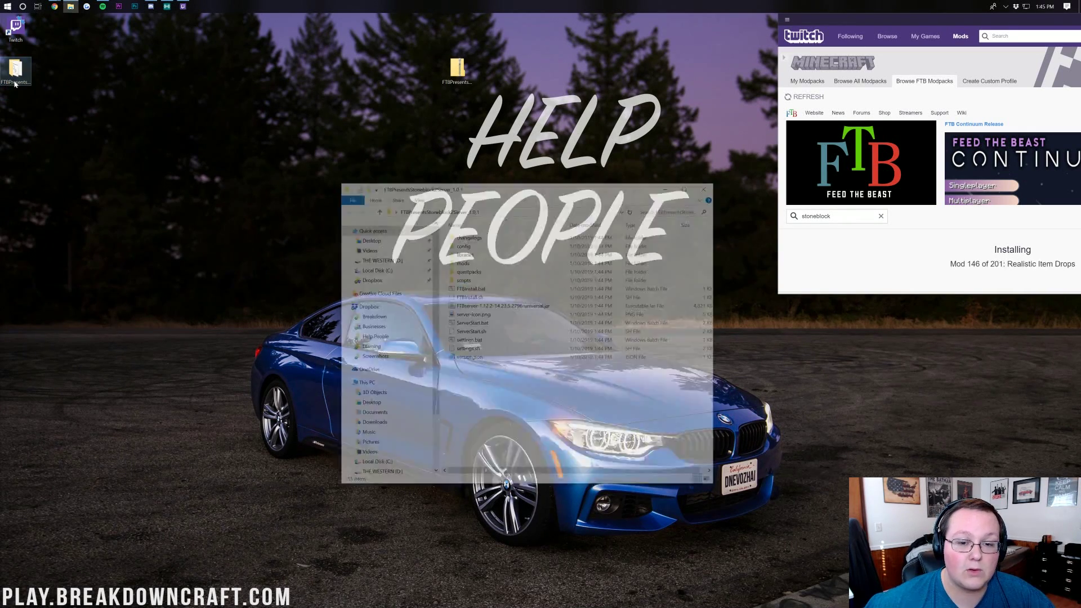
right_click(463, 76)
click(495, 205)
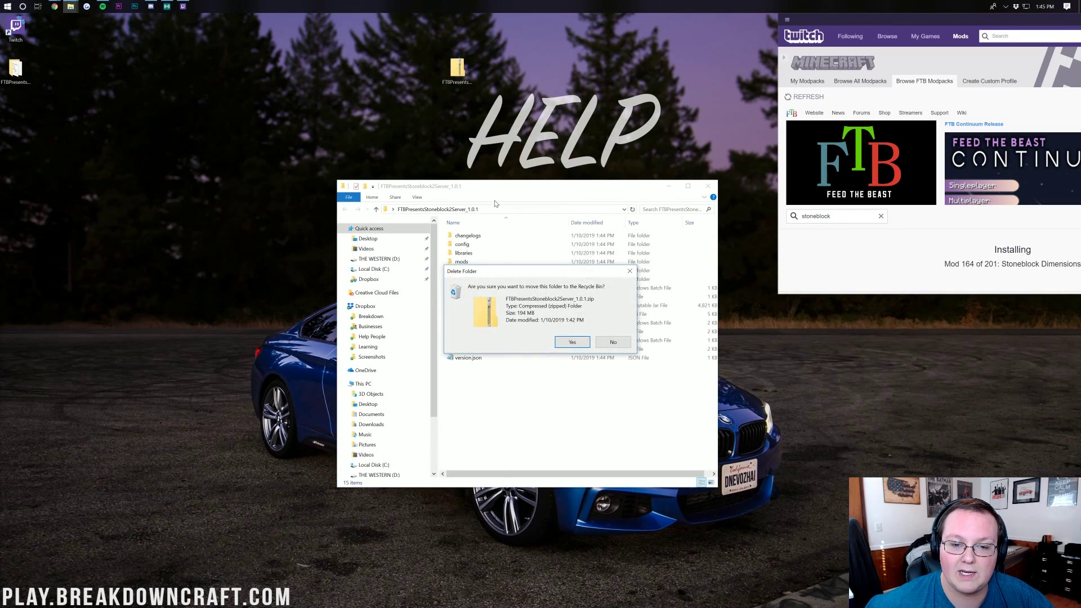
click(580, 345)
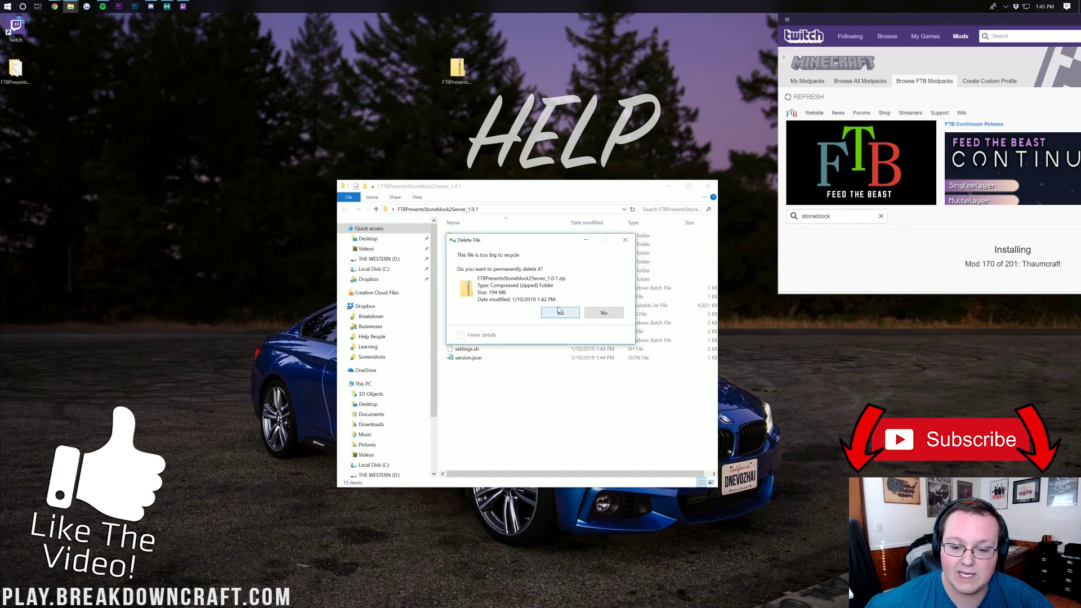
click(555, 311)
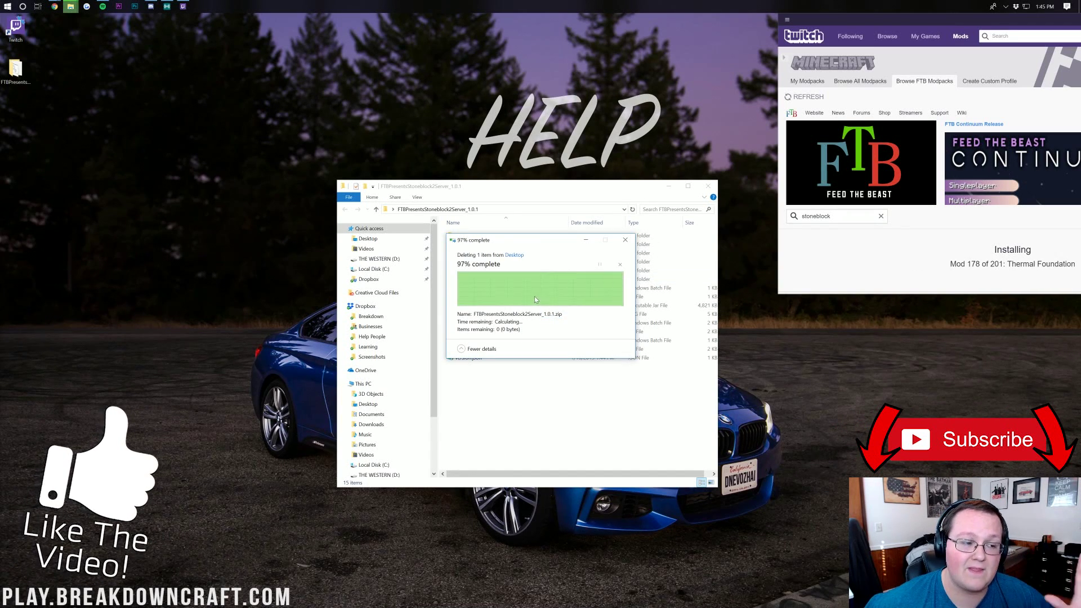
click(454, 186)
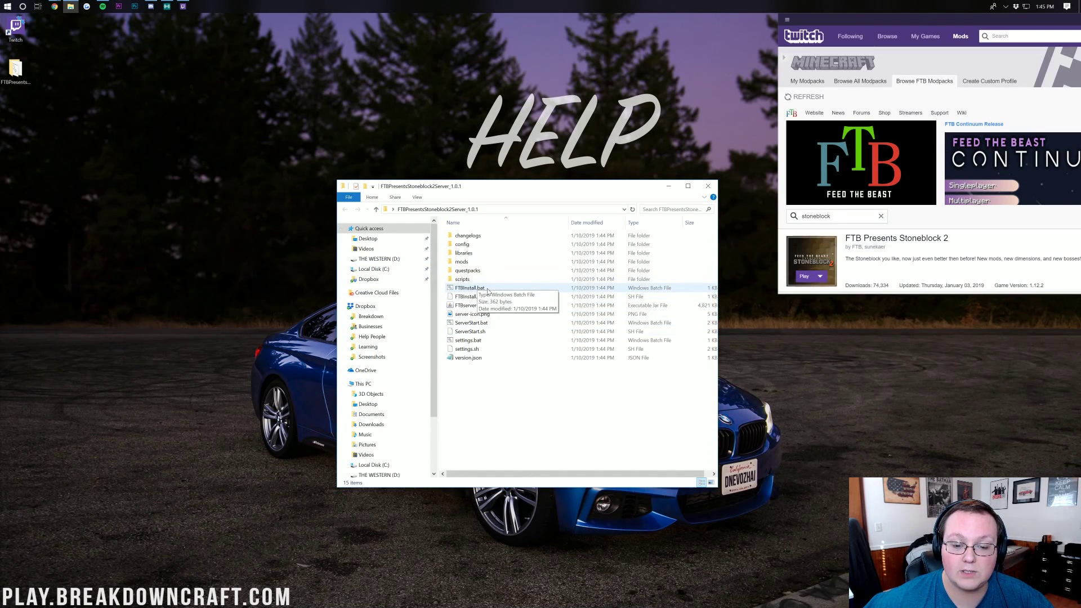
double_click(485, 288)
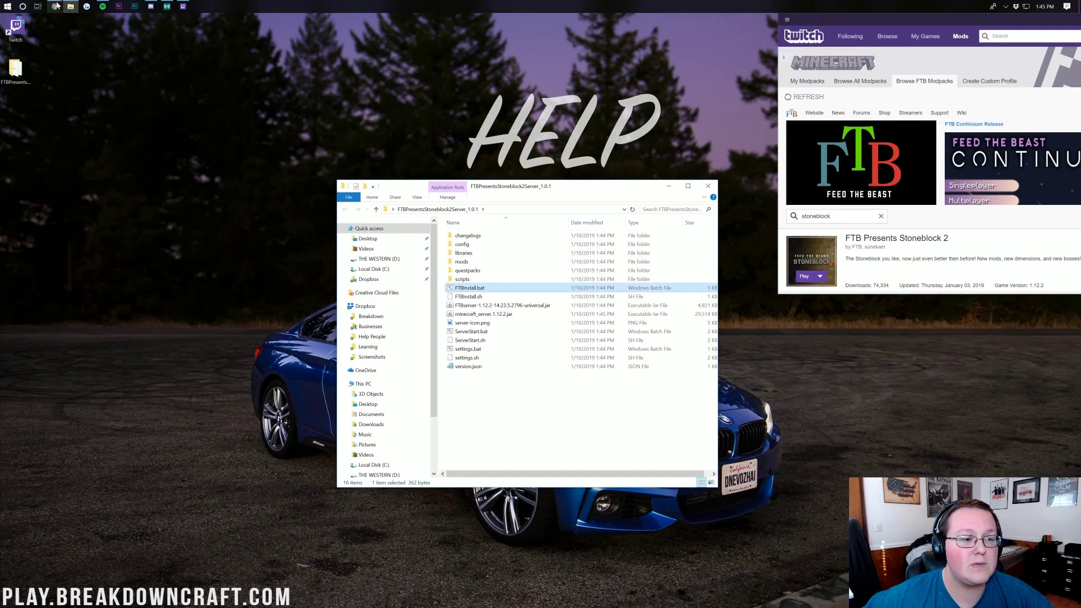
Read through TheBreakdown.xyz's 'How To Download & Install The Java SE Development Kit' guide
mouse_move(57, 5)
click(82, 49)
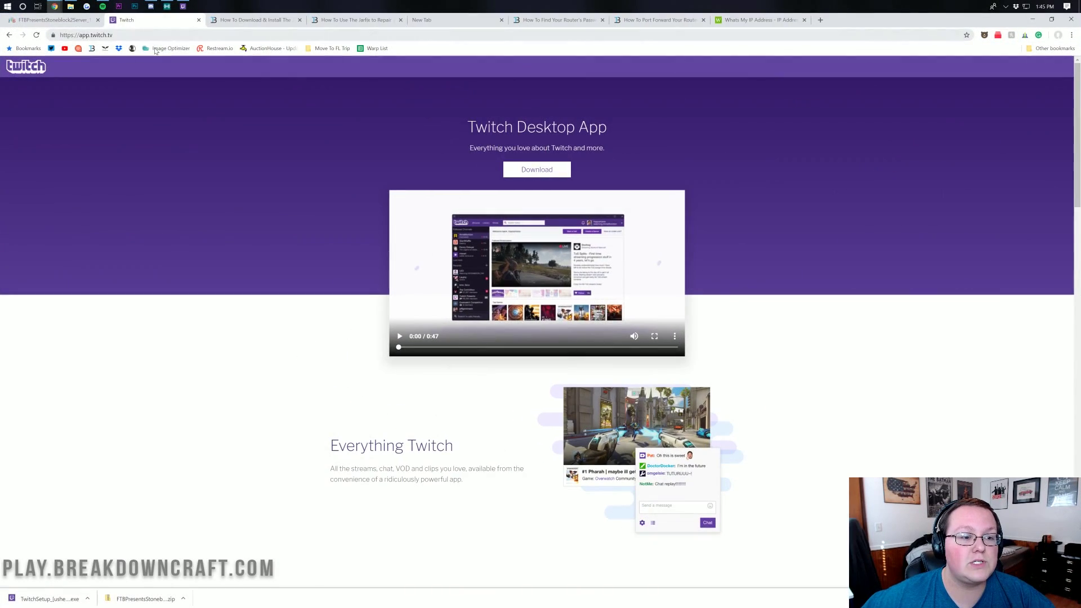
click(230, 21)
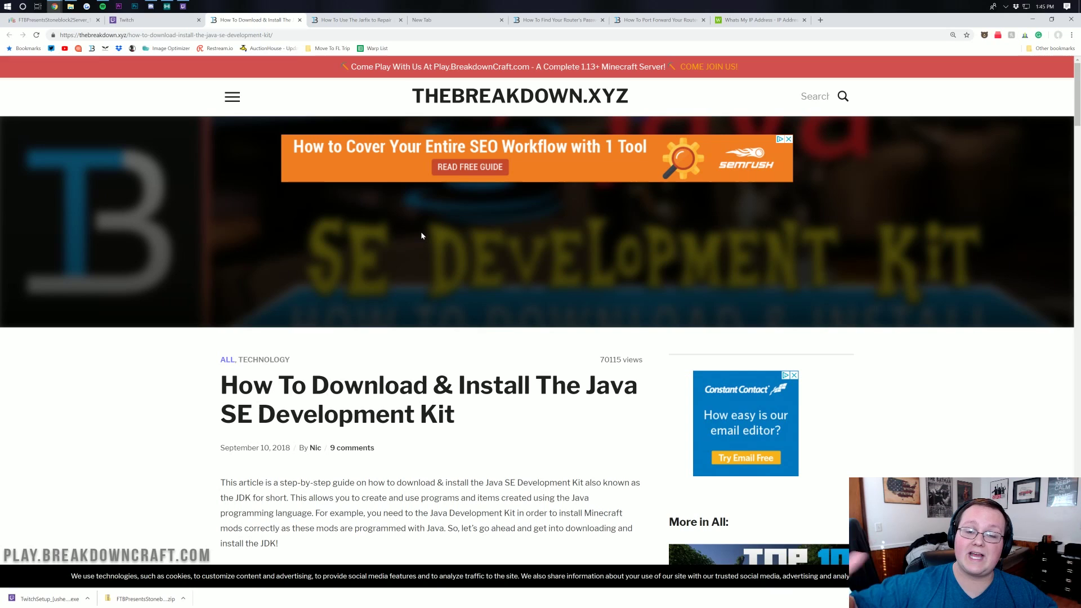
scroll(444, 252, down, 3)
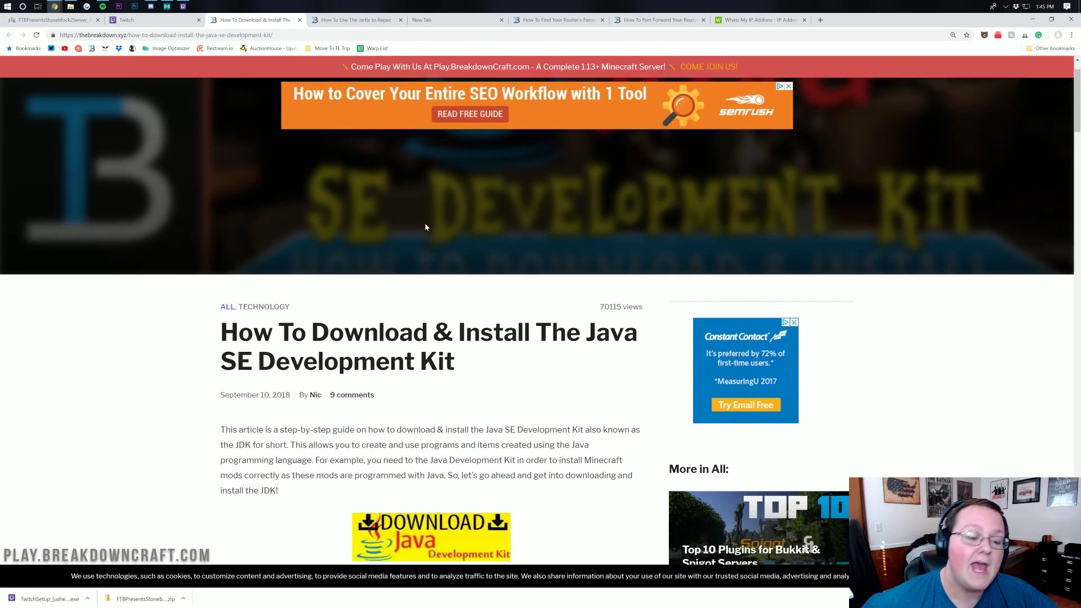
drag(585, 217, 580, 248)
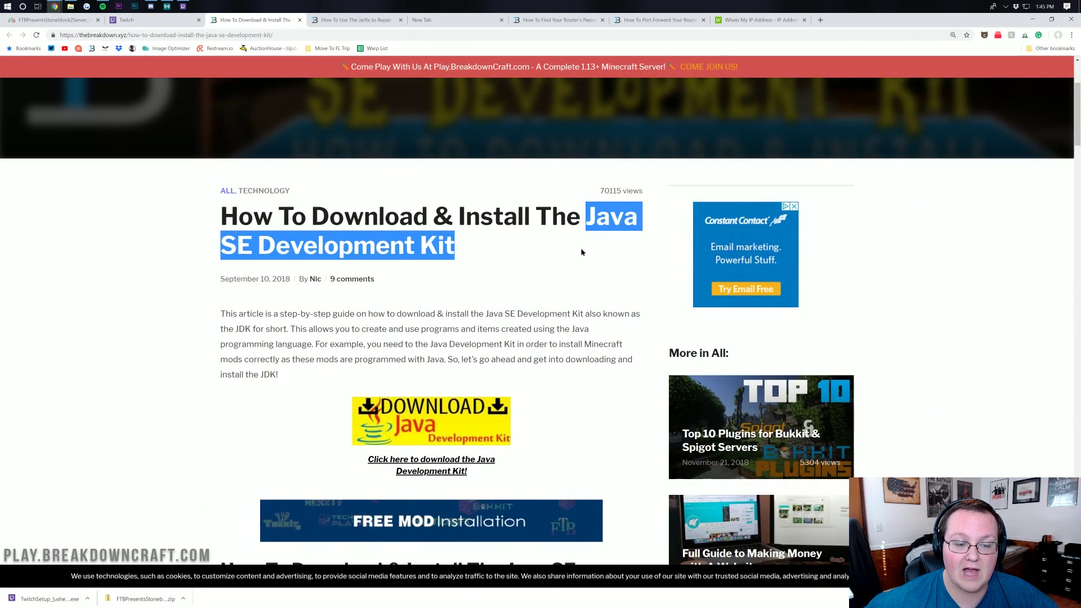
click(550, 246)
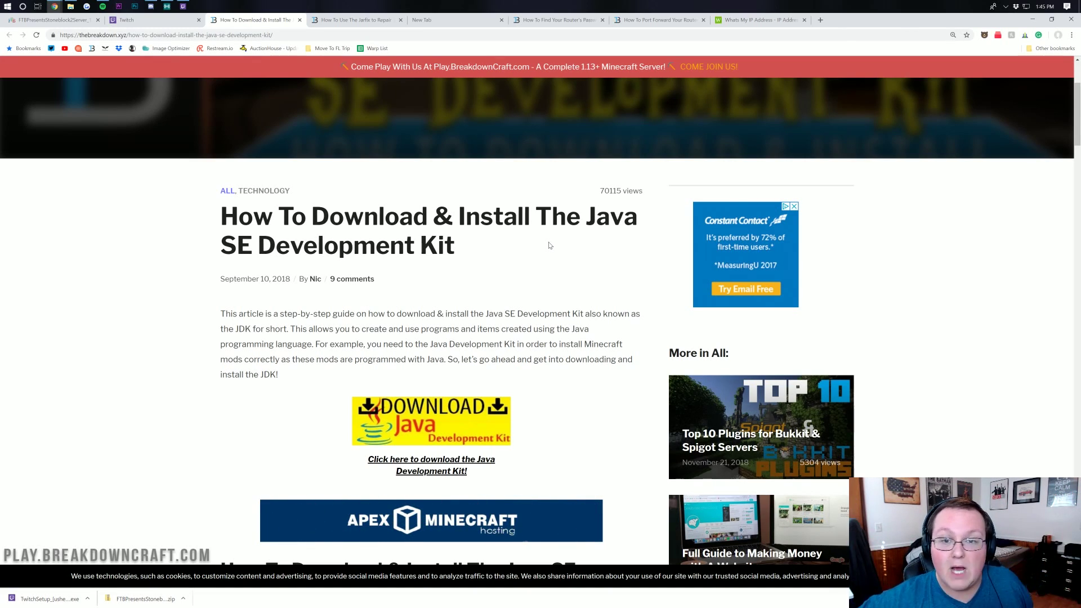
scroll(556, 250, down, 9)
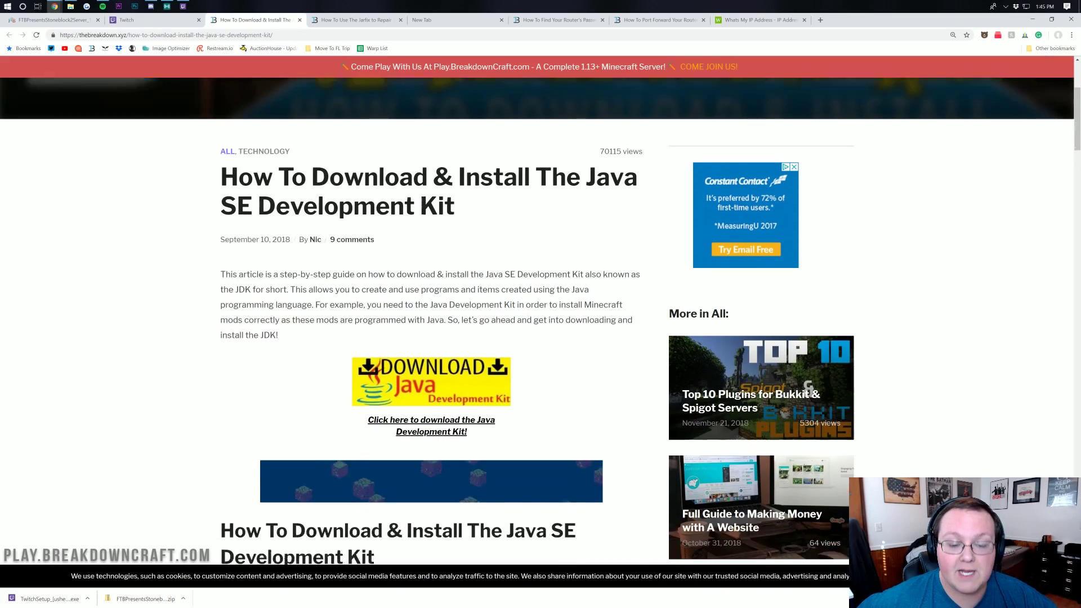
scroll(411, 196, down, 6)
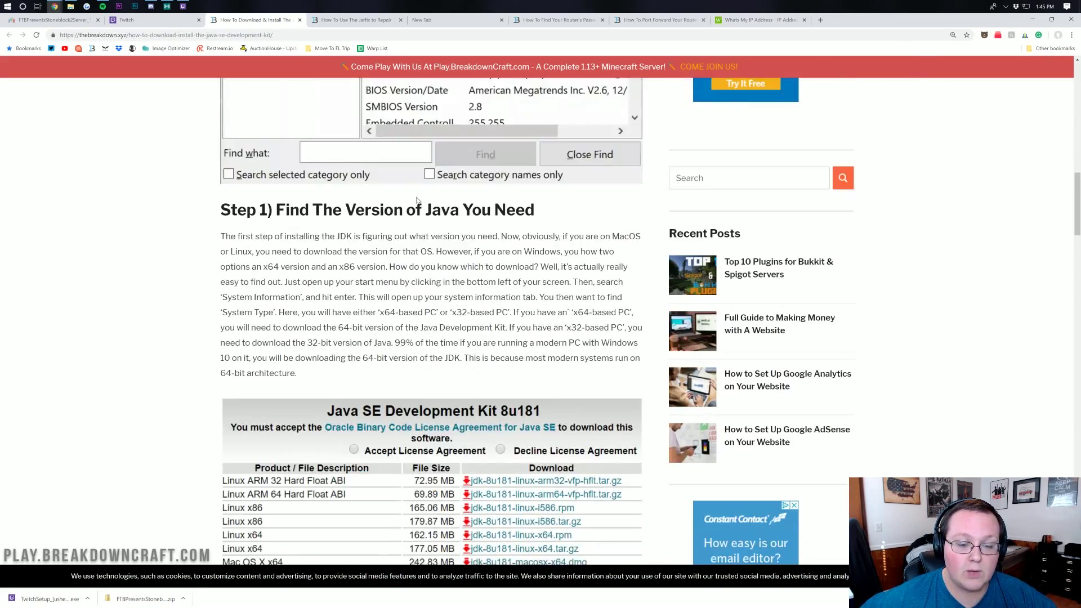
scroll(446, 234, up, 15)
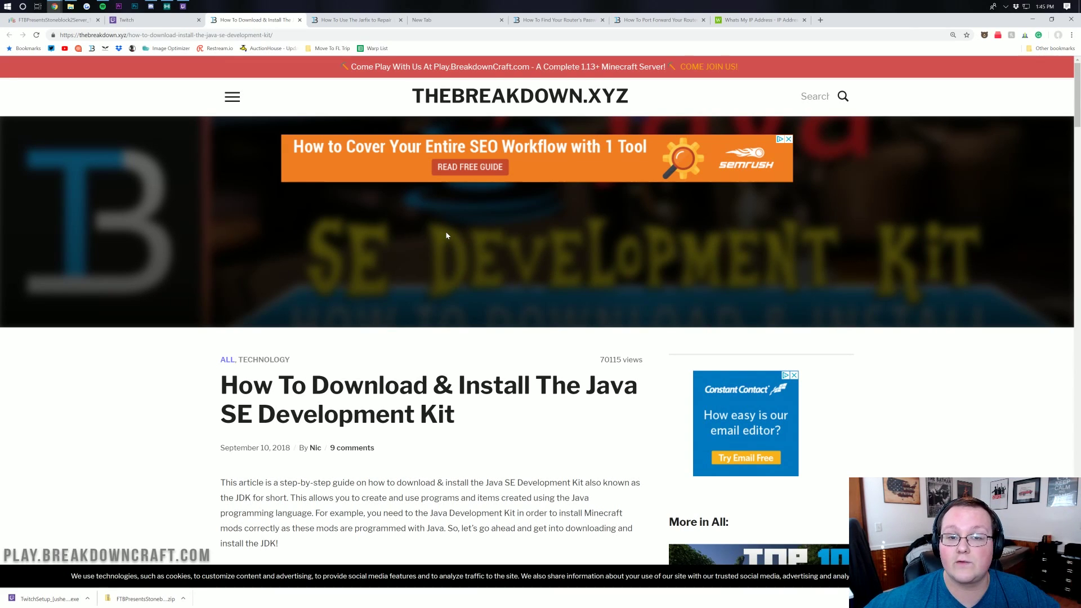
click(352, 20)
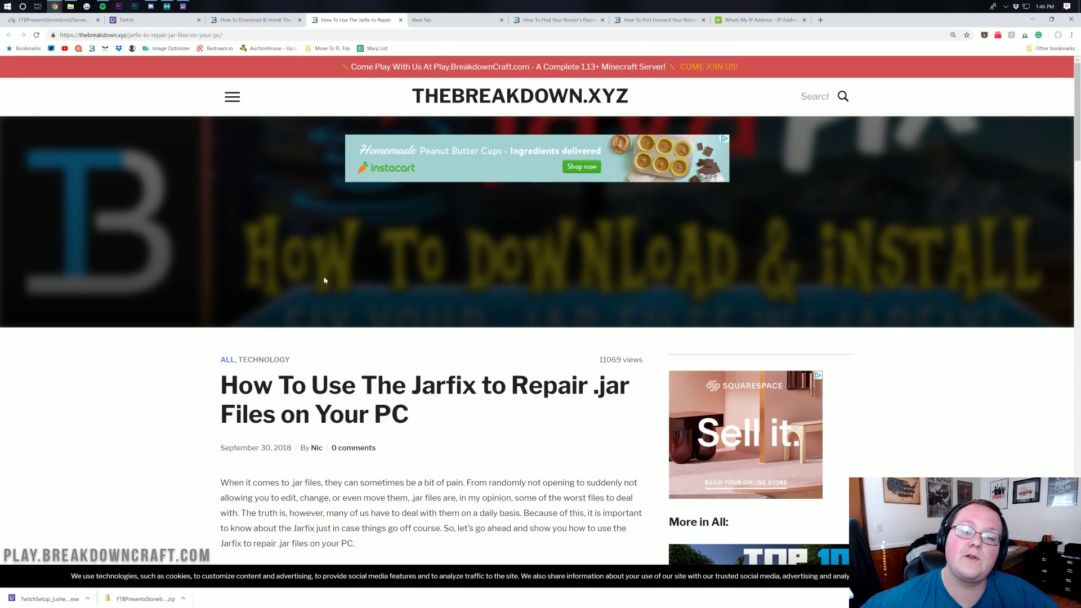
Scroll through the Jarfix .jar repair guide to its Step 3 instructions
scroll(333, 279, down, 3)
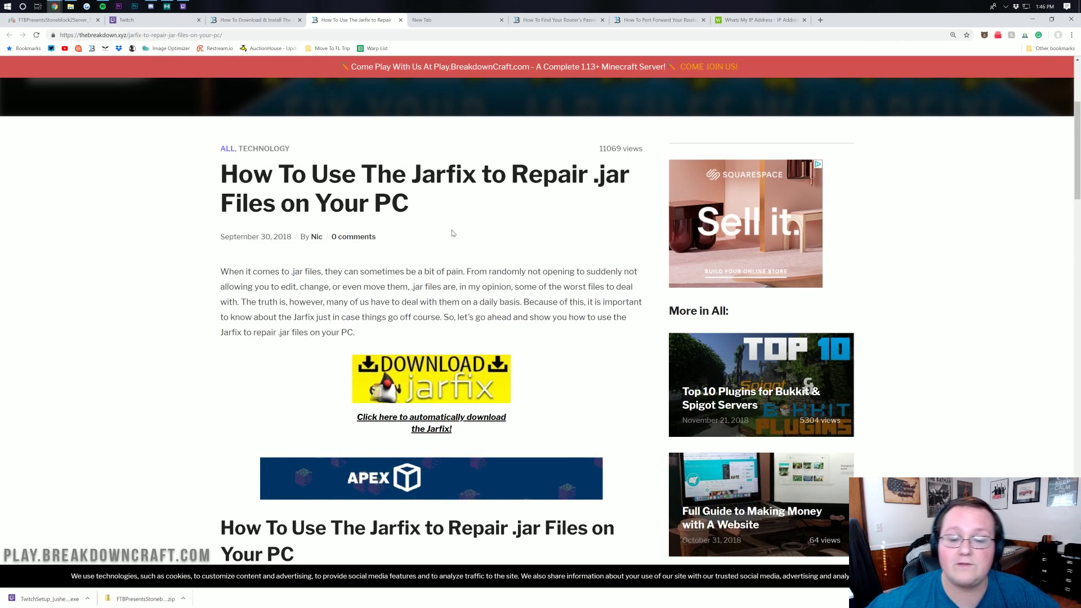
scroll(440, 144, down, 5)
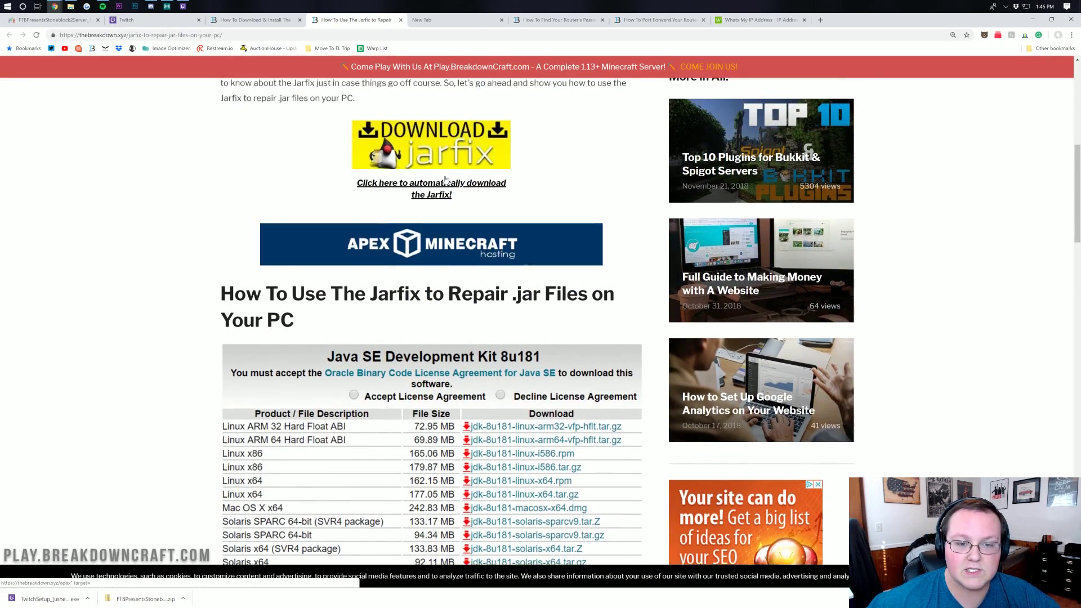
scroll(401, 198, down, 12)
scroll(401, 198, down, 3)
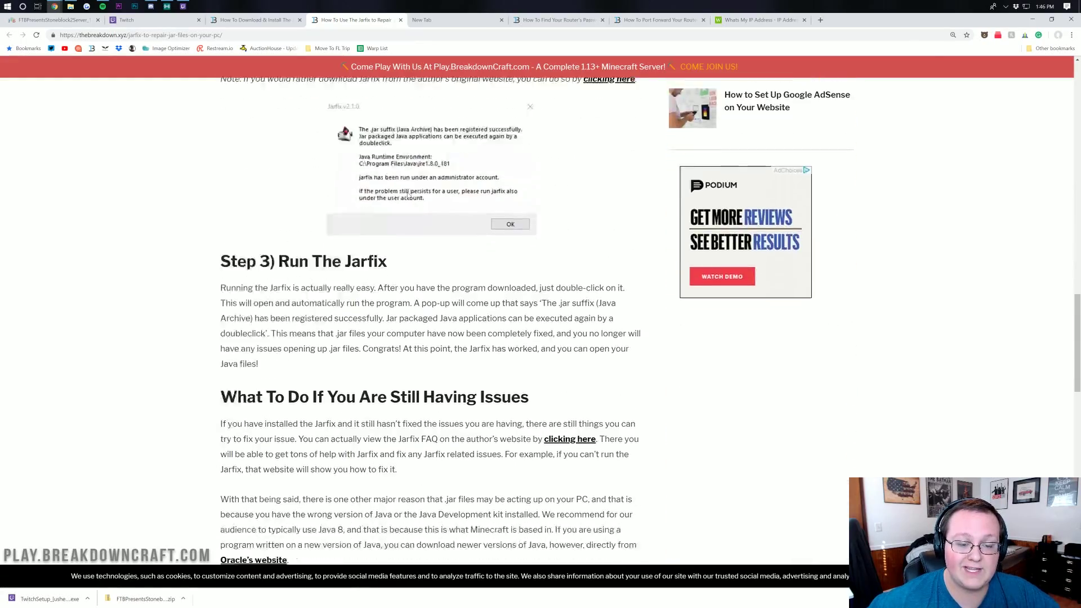
scroll(417, 211, up, 20)
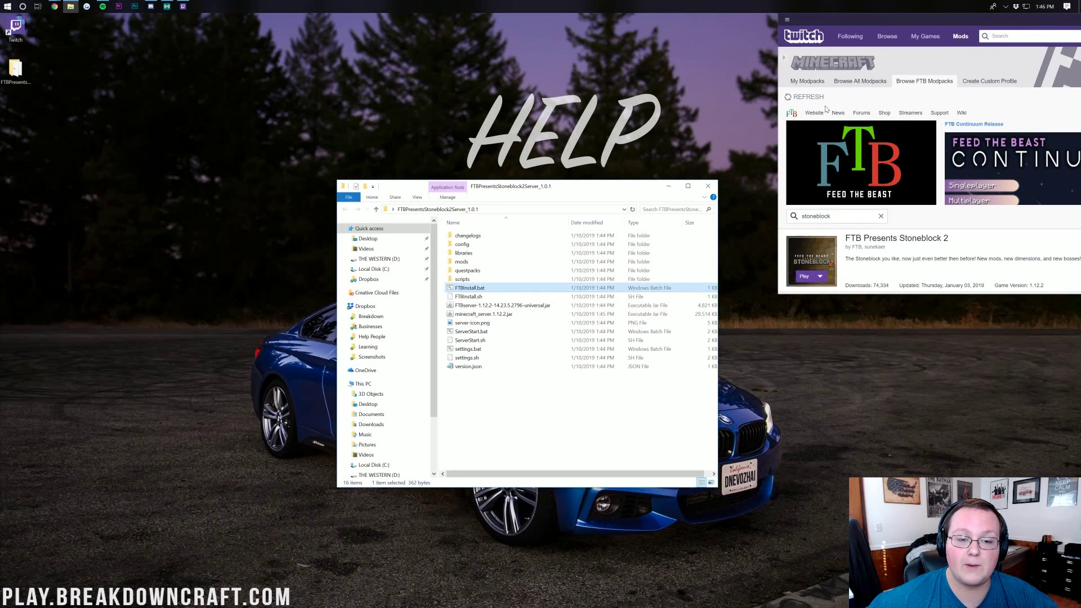
Run ServerStart.bat once from the server folder to generate eula.txt
drag(498, 190, 508, 68)
click(475, 210)
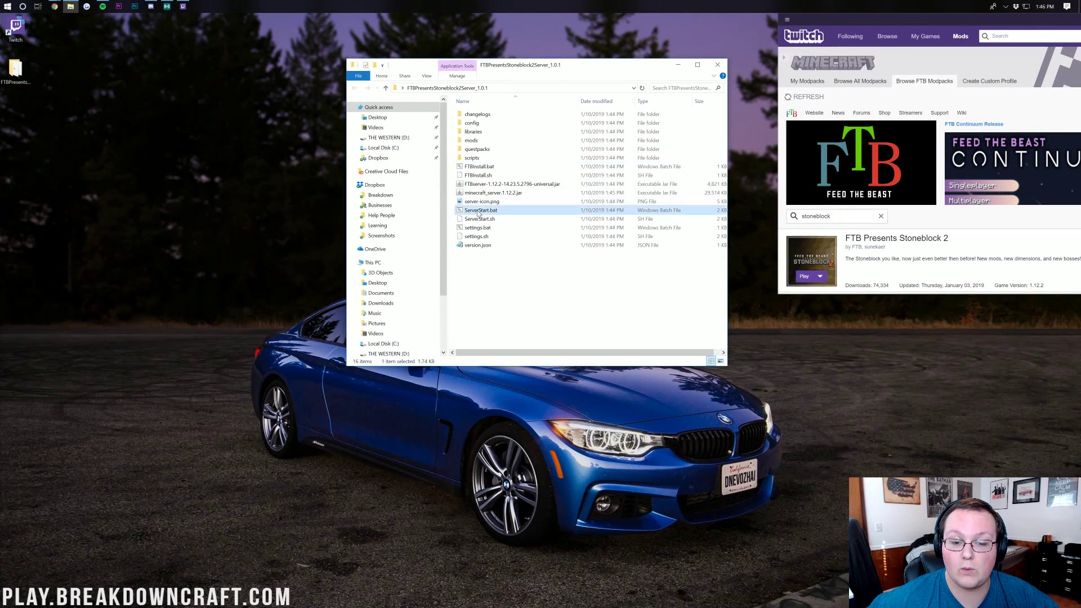
double_click(485, 210)
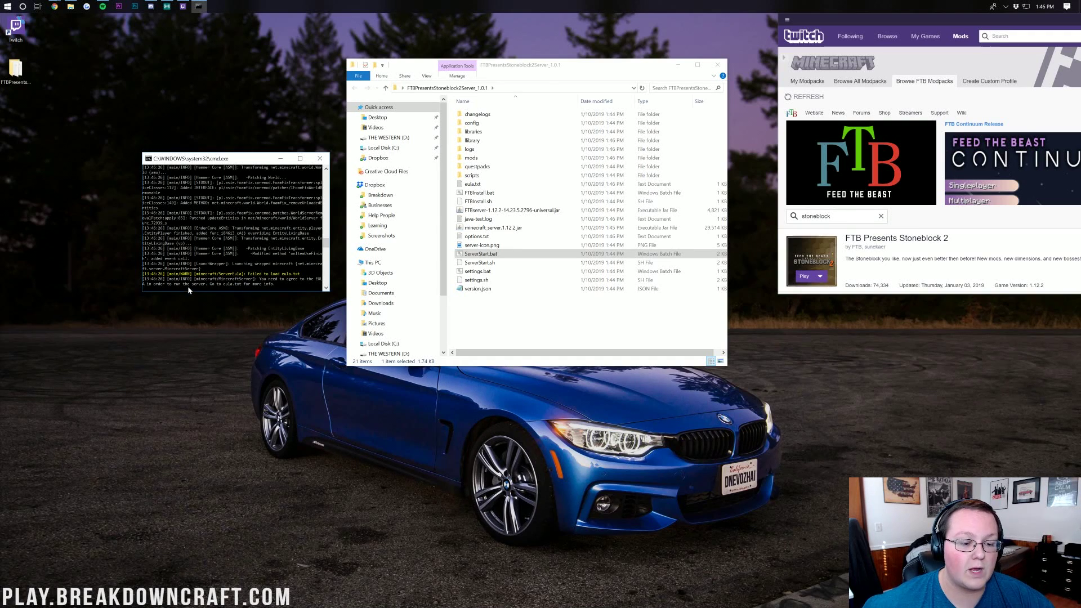
Open eula.txt in Notepad over the server folder to set eula=true
click(503, 185)
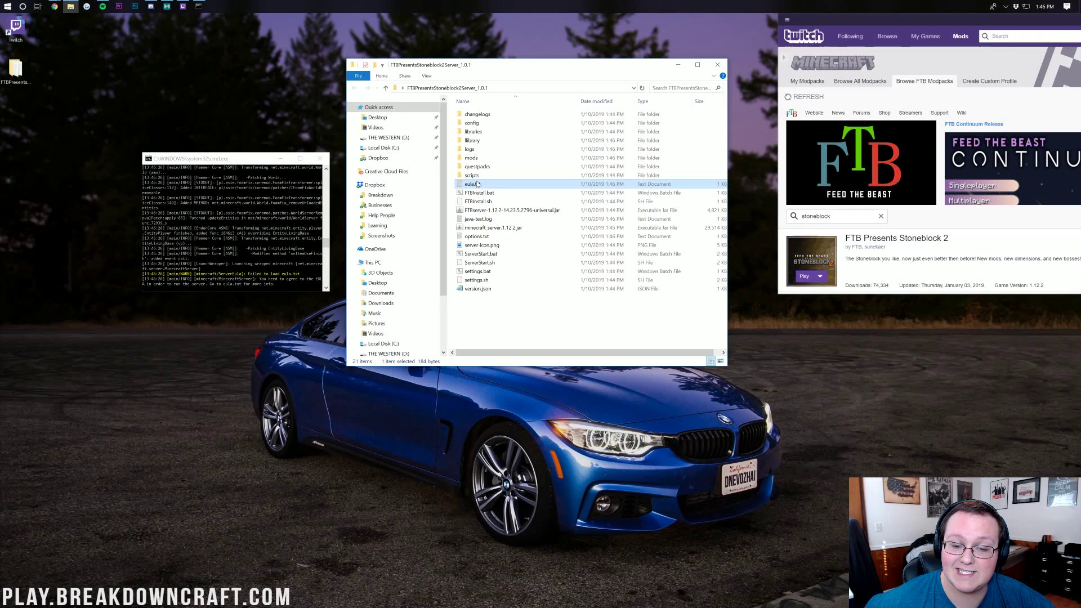
double_click(477, 184)
drag(470, 200, 508, 108)
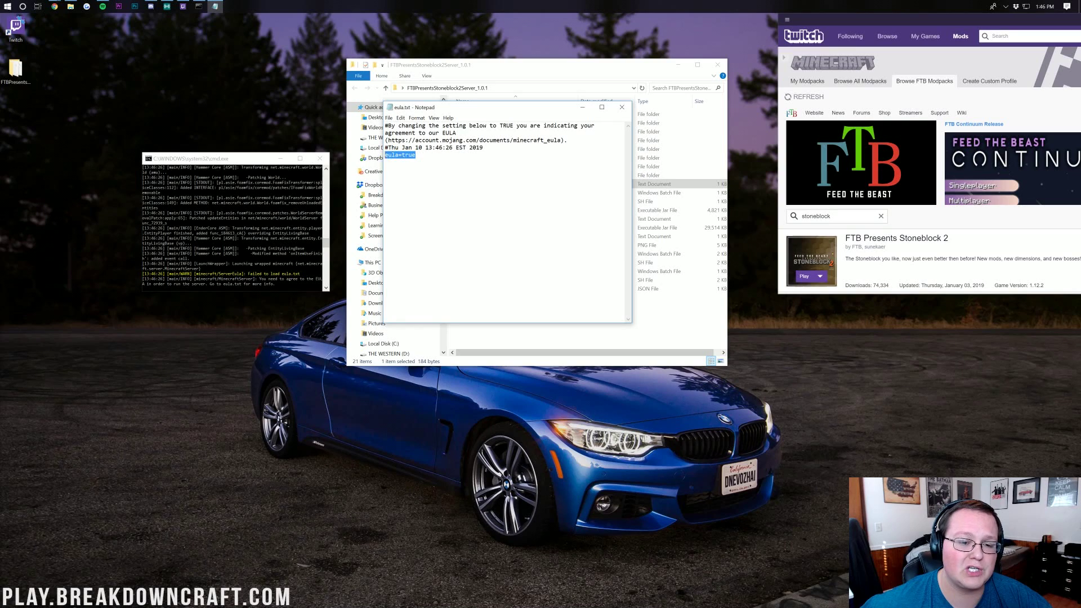
Save eula.txt with the agreement set to eula=true
click(416, 155)
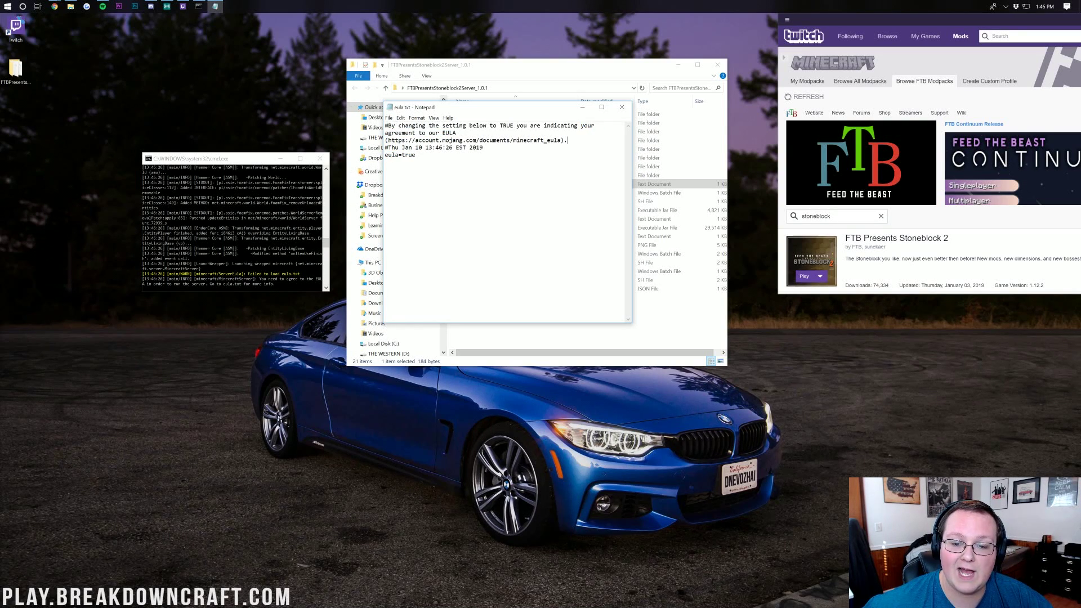
drag(396, 141, 563, 140)
click(388, 118)
click(402, 150)
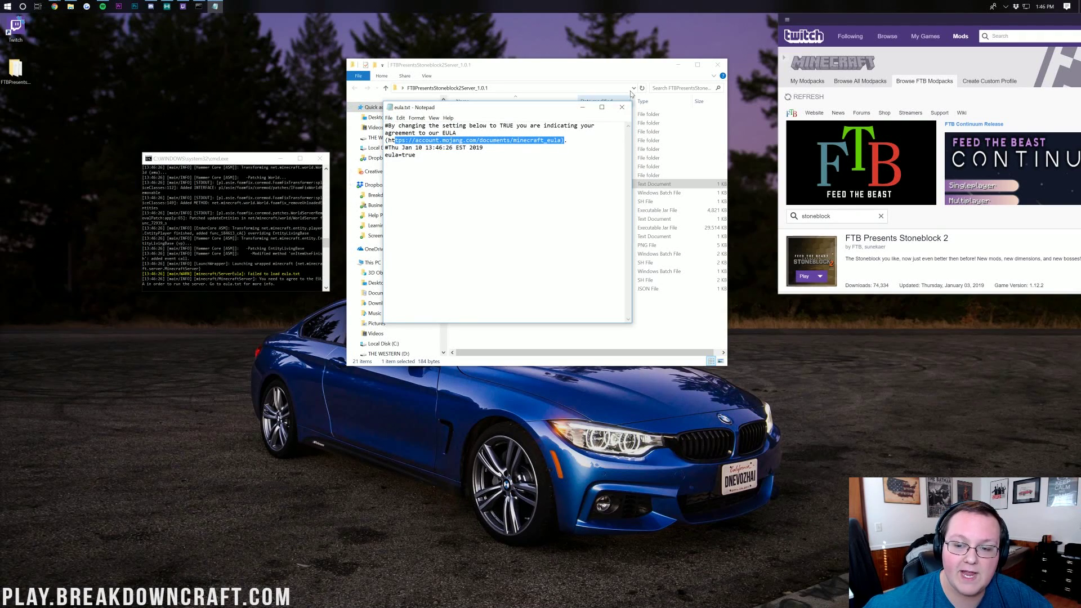
Close Notepad and the stopped server's console window
click(622, 107)
click(267, 196)
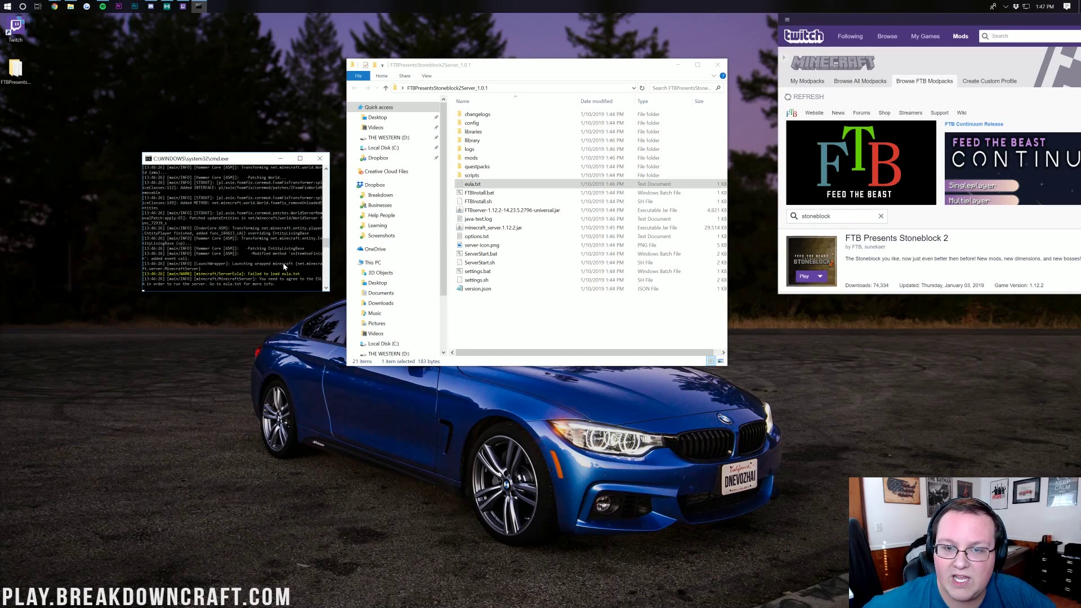
click(321, 160)
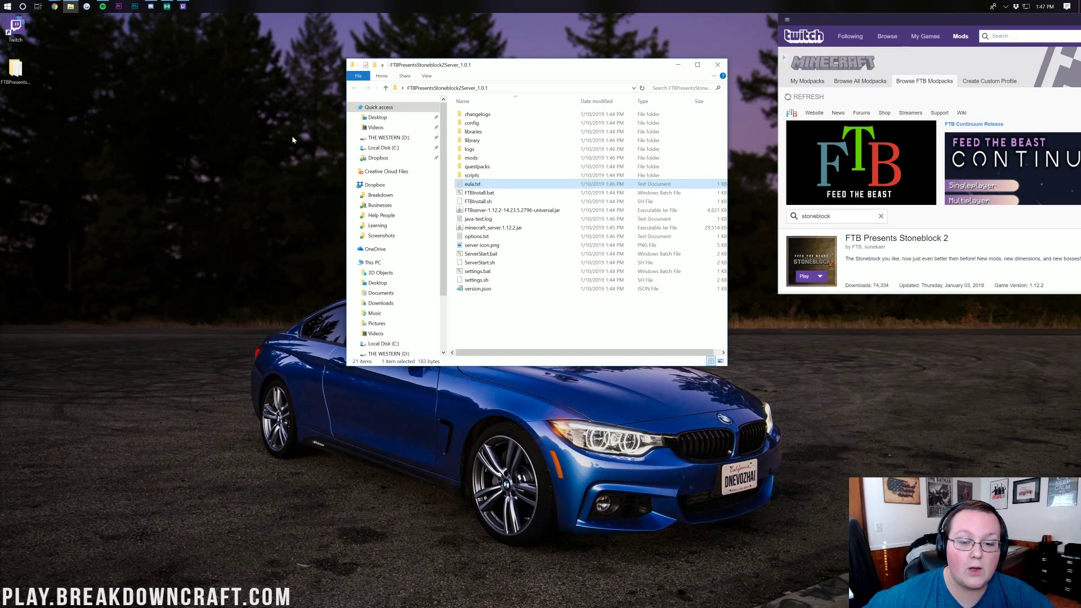
Restart the server with ServerStart.bat and move the Twitch app to the screen centre
double_click(508, 256)
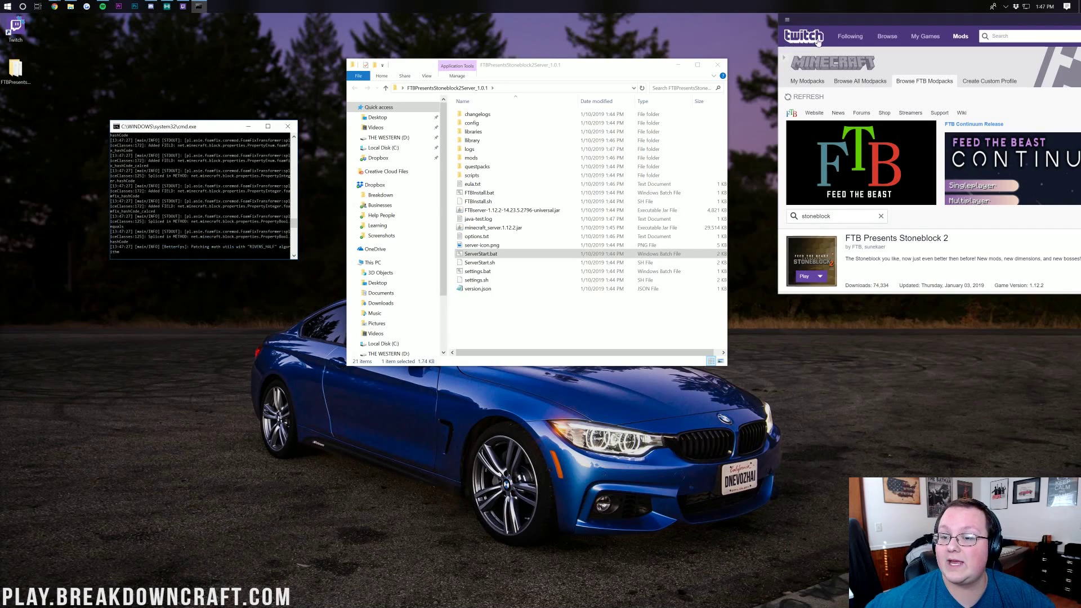
drag(814, 44, 305, 70)
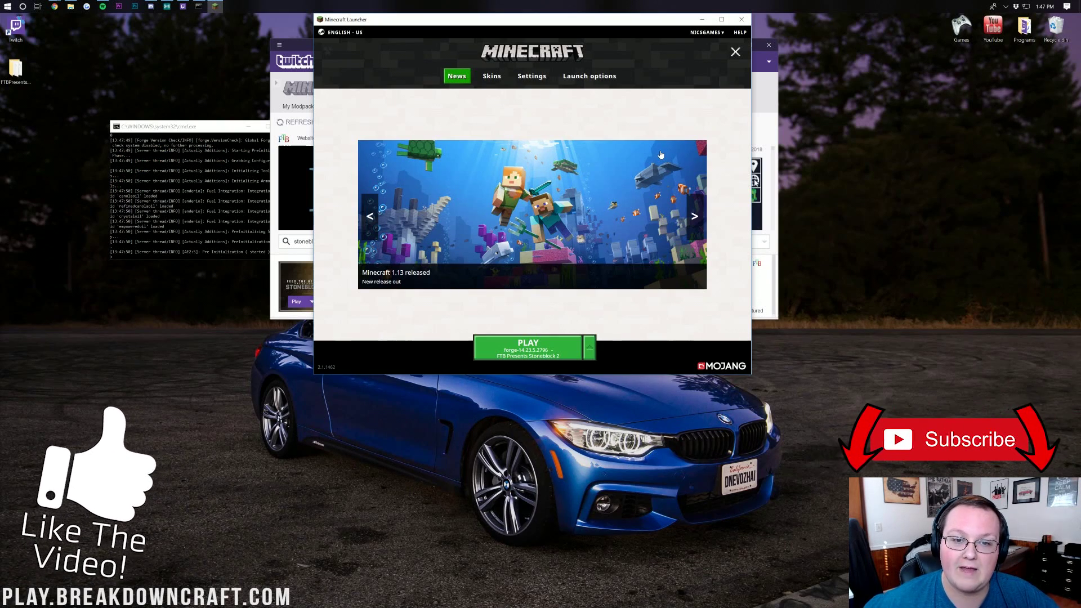
Give the FTB Presents Stoneblock 2 installation 5072 MB memory and 1920×1080 resolution, then save
click(736, 52)
click(735, 52)
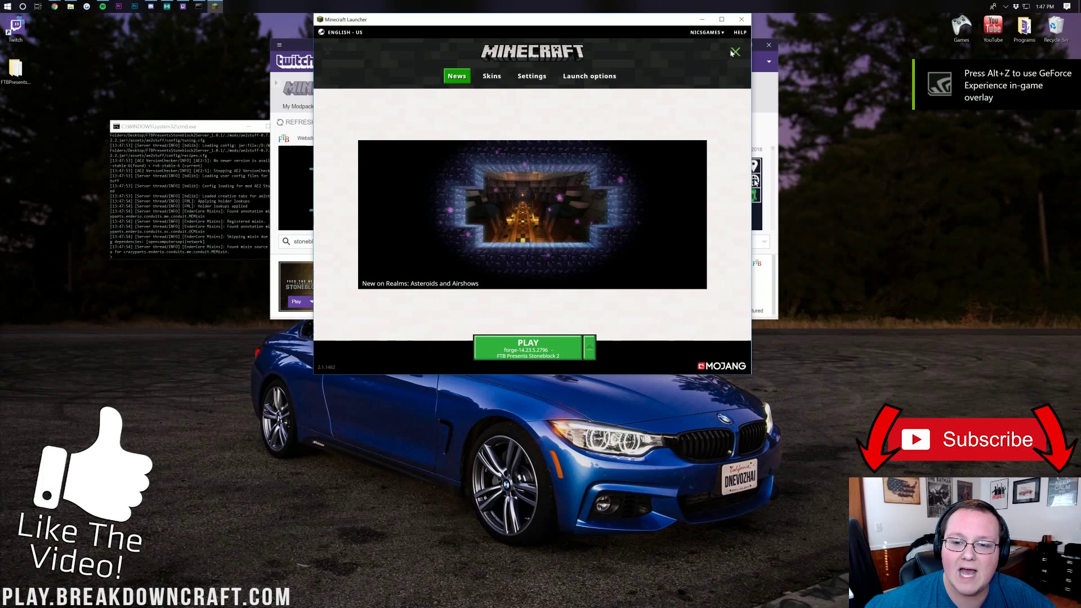
click(605, 77)
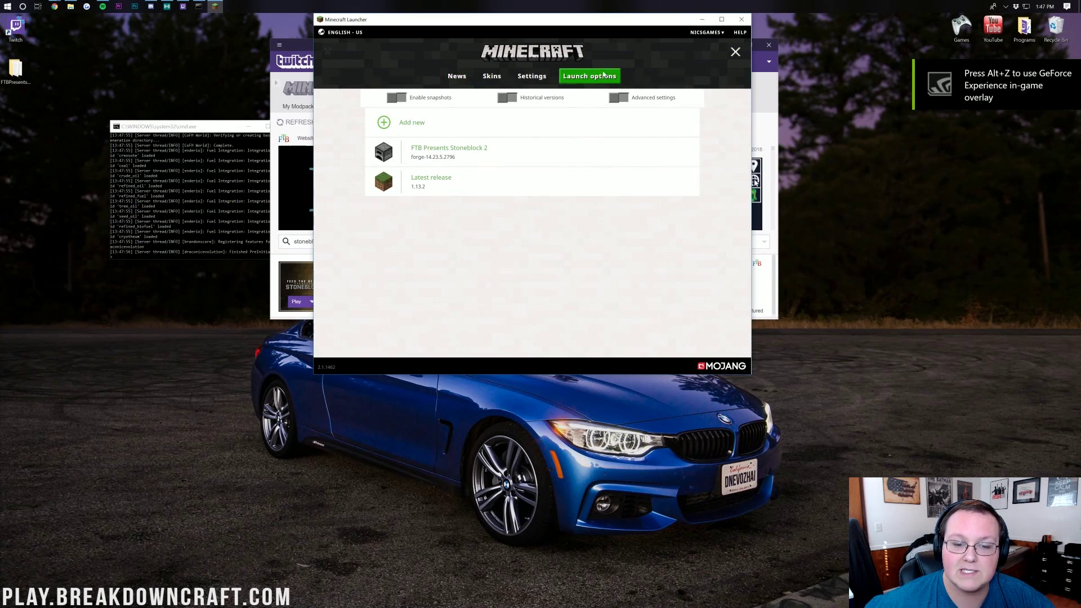
mouse_move(434, 155)
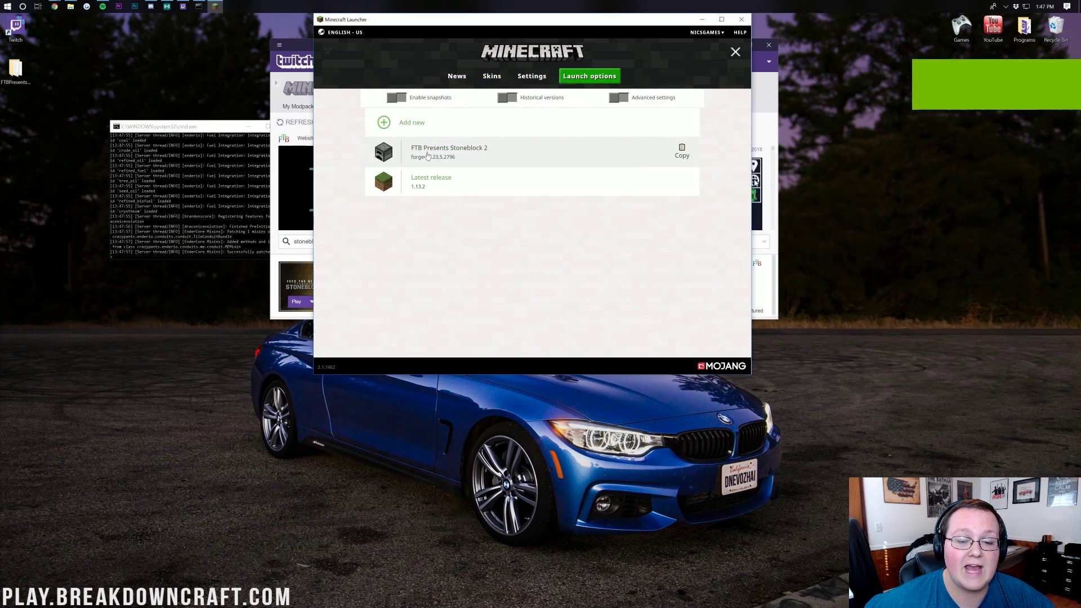
click(458, 154)
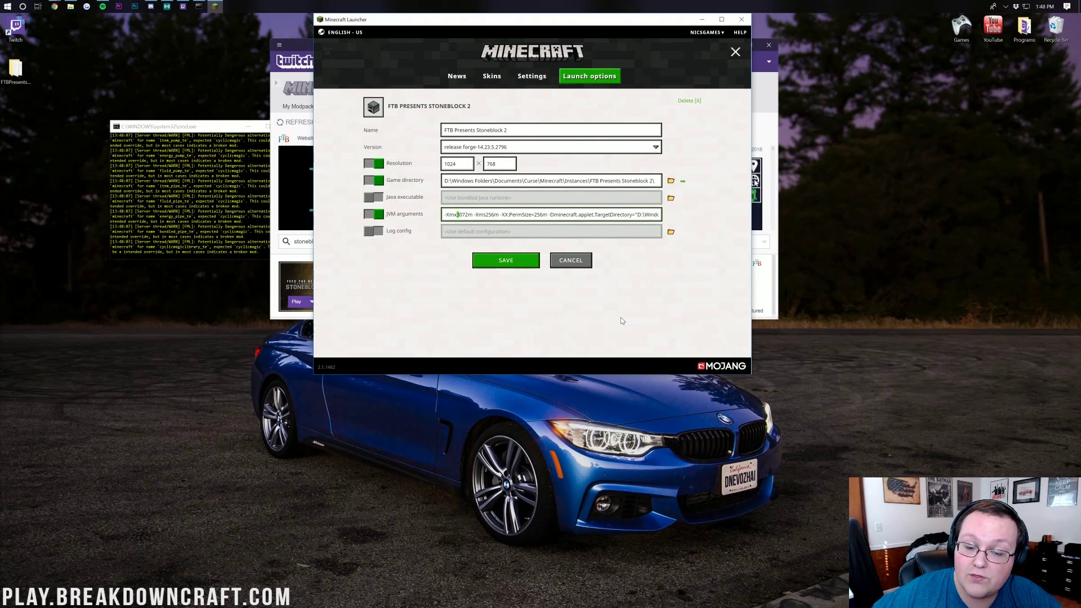
text(4)
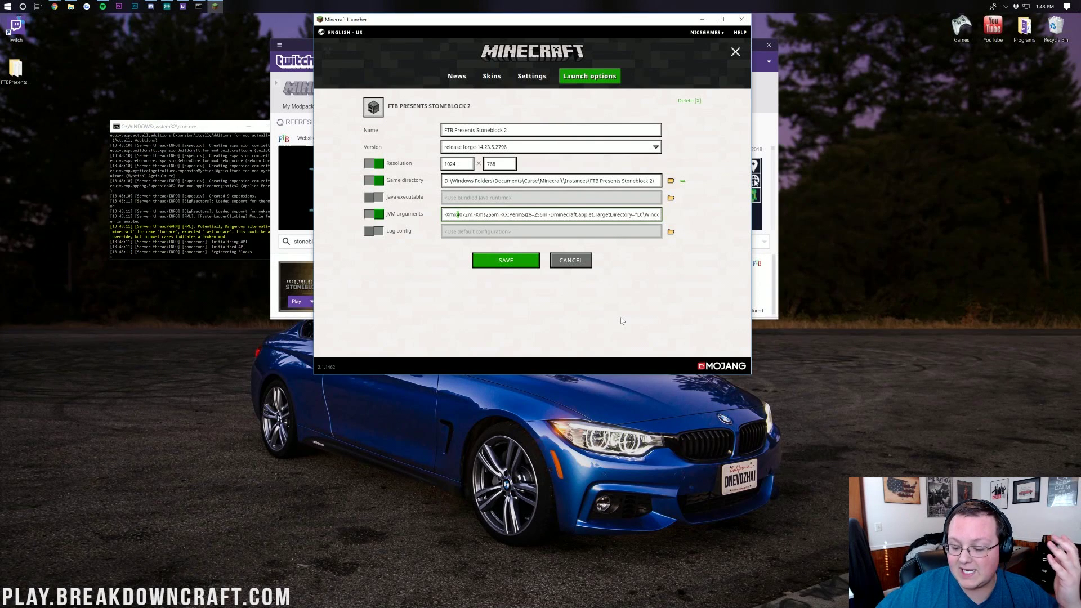
text(5)
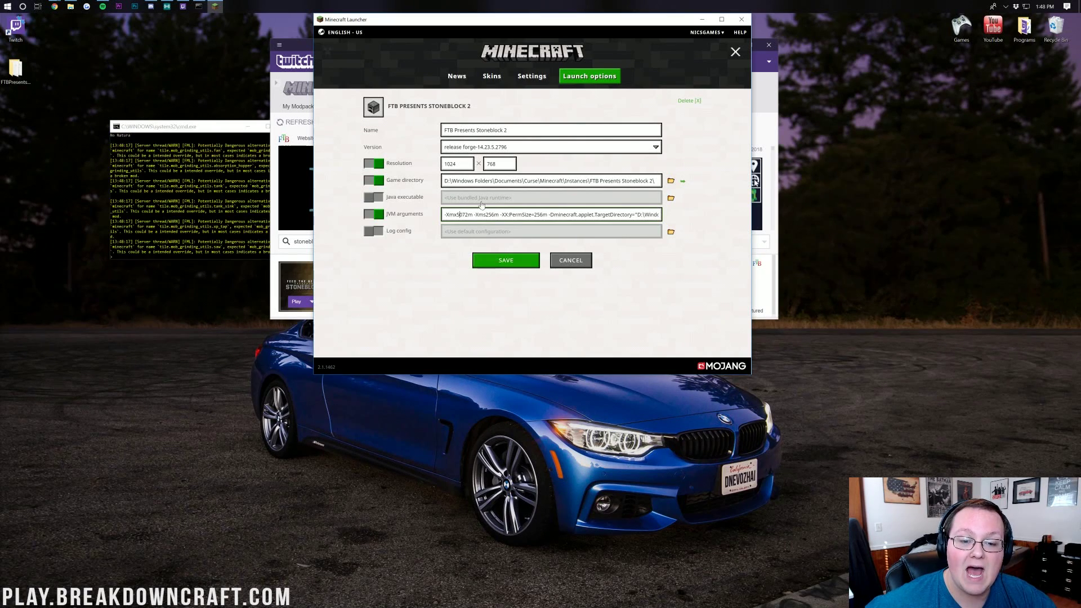
double_click(449, 164)
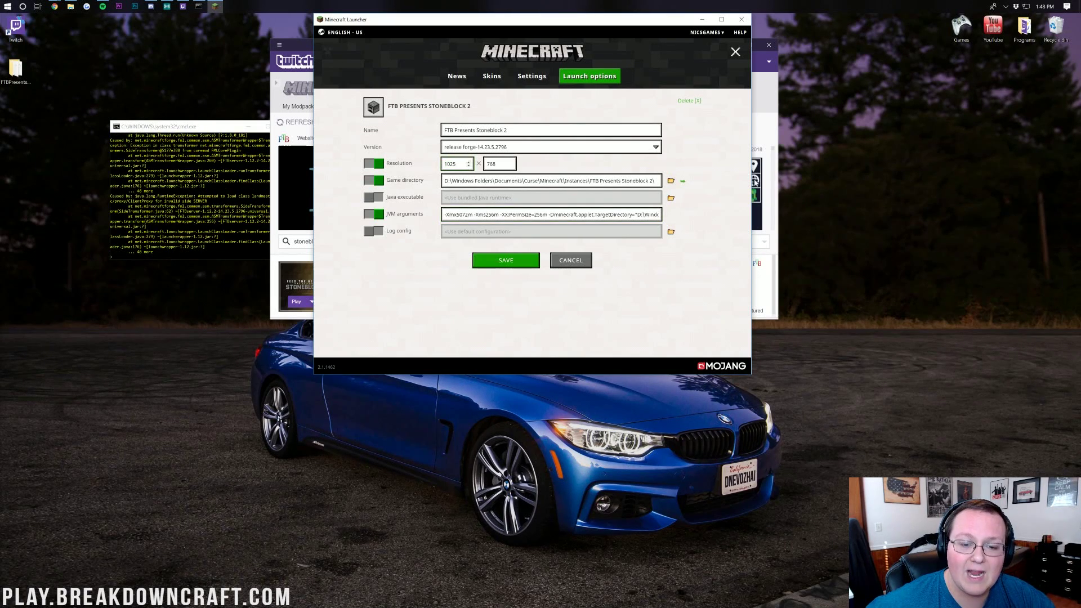
text(19201090)
key(BackSpace)
text(8080)
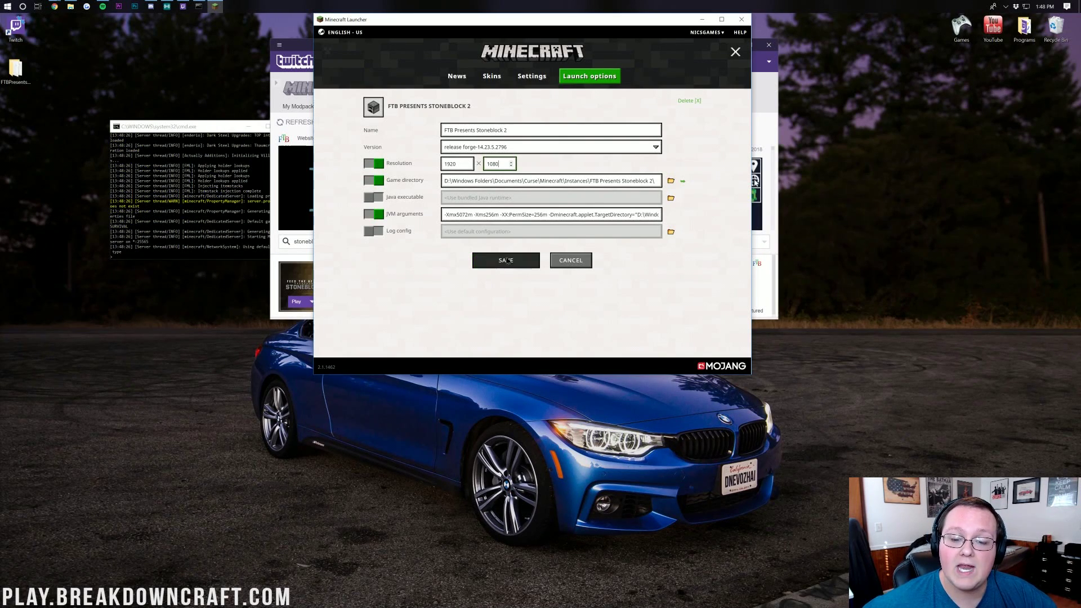
click(506, 261)
Select the Stoneblock 2 installation on the Play page and launch it
click(467, 83)
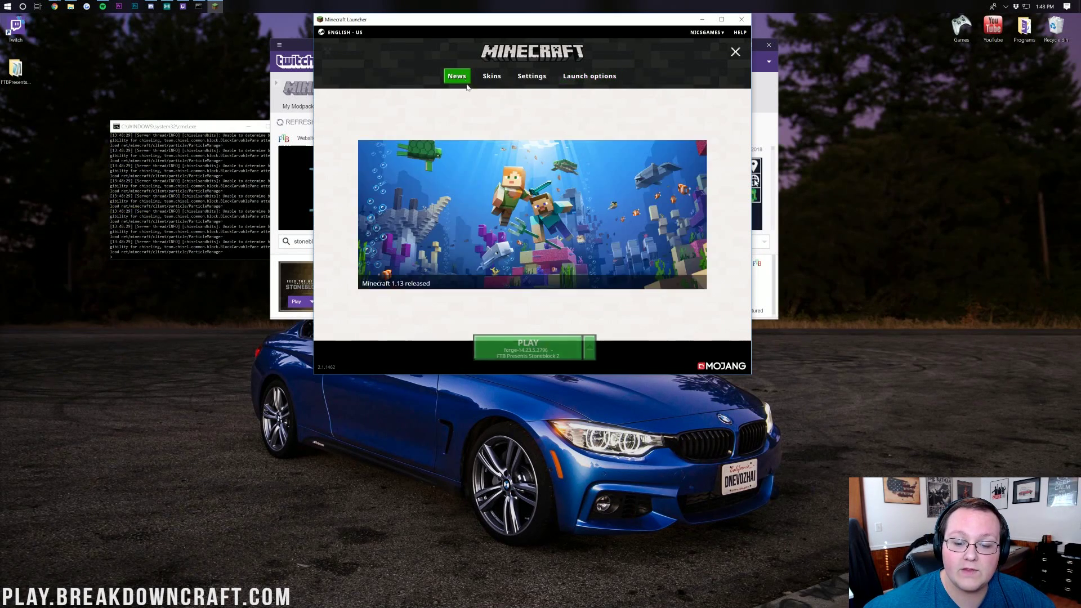
click(589, 348)
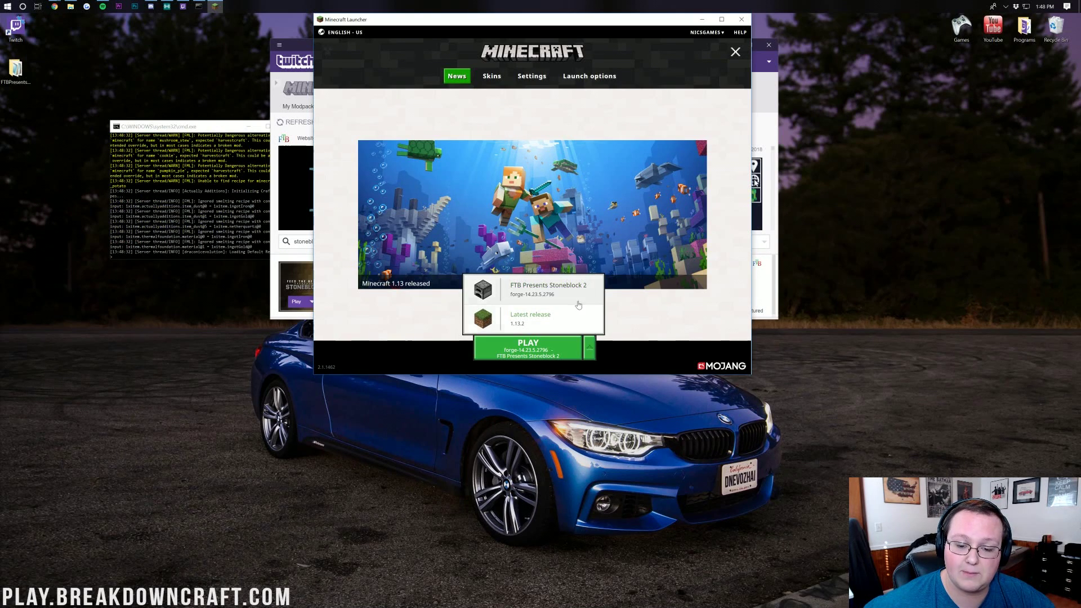
click(550, 290)
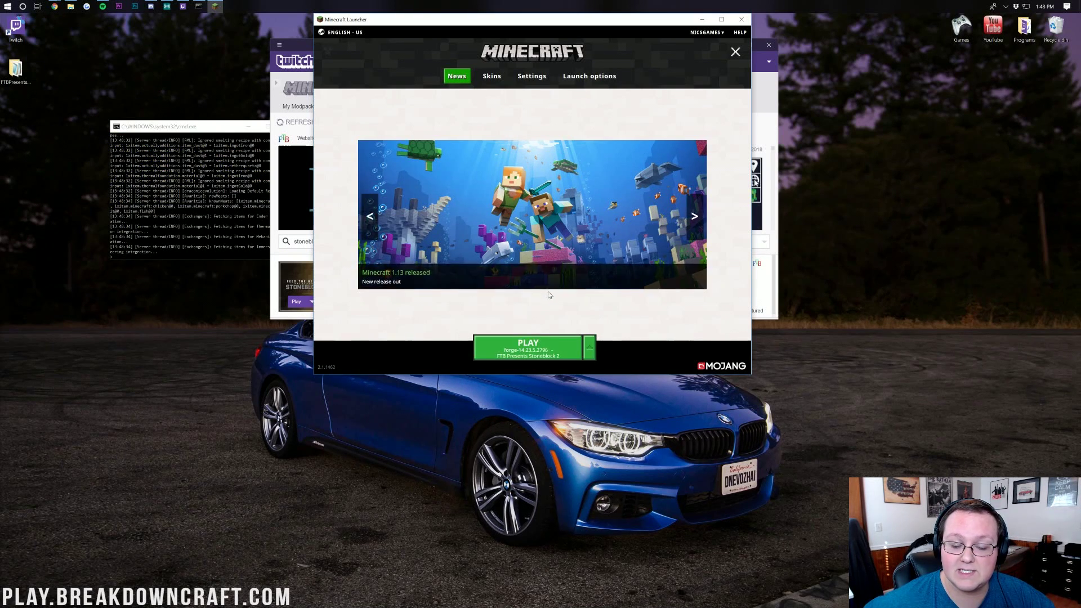
click(508, 346)
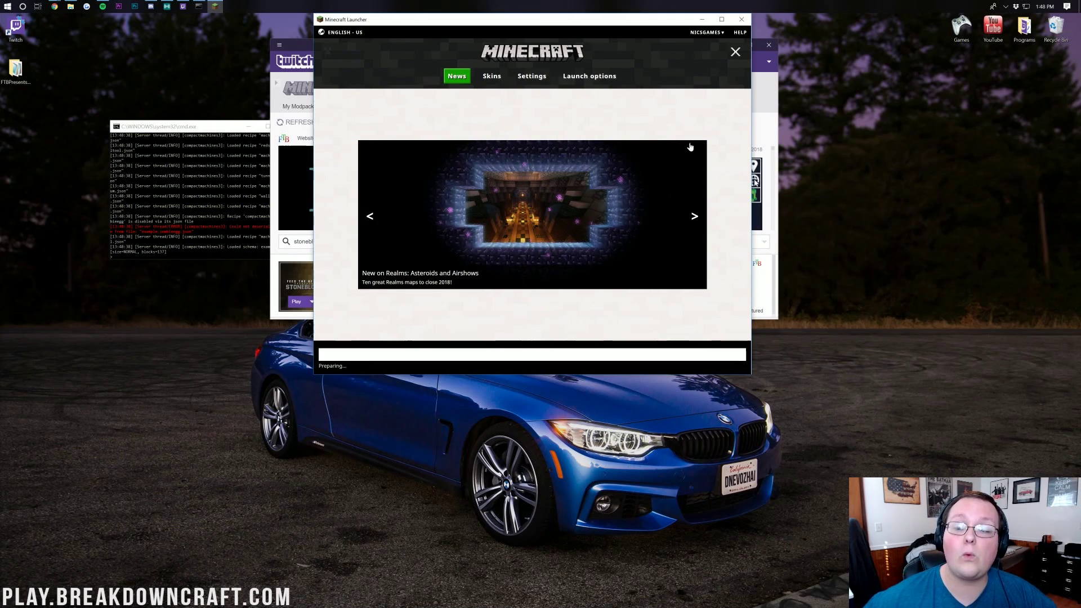
Minimize the Twitch app, move the loading Minecraft window aside, and bring the server folder forward
click(764, 99)
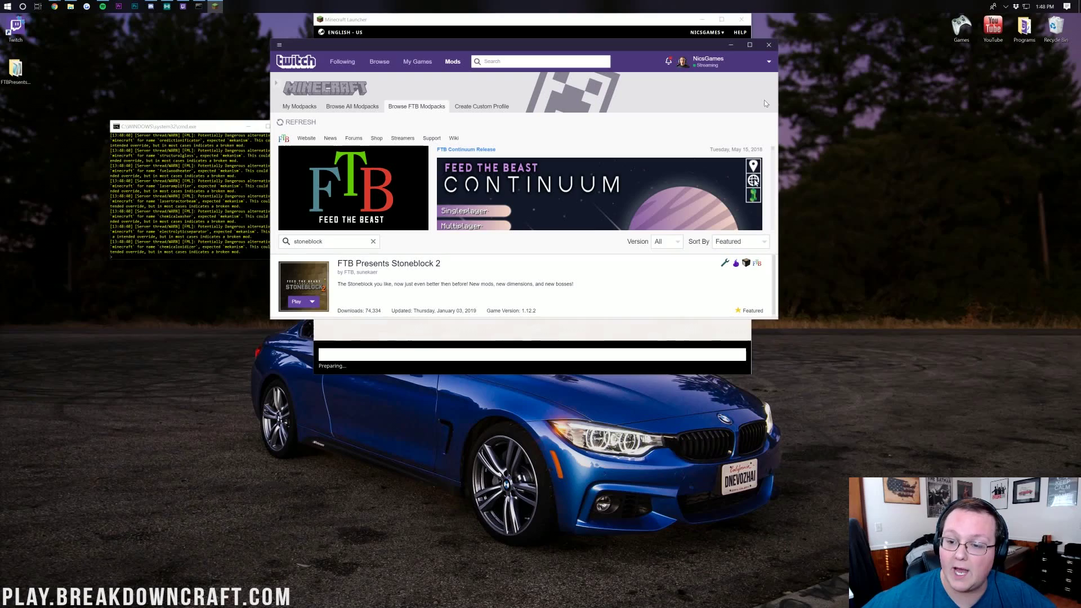
click(730, 45)
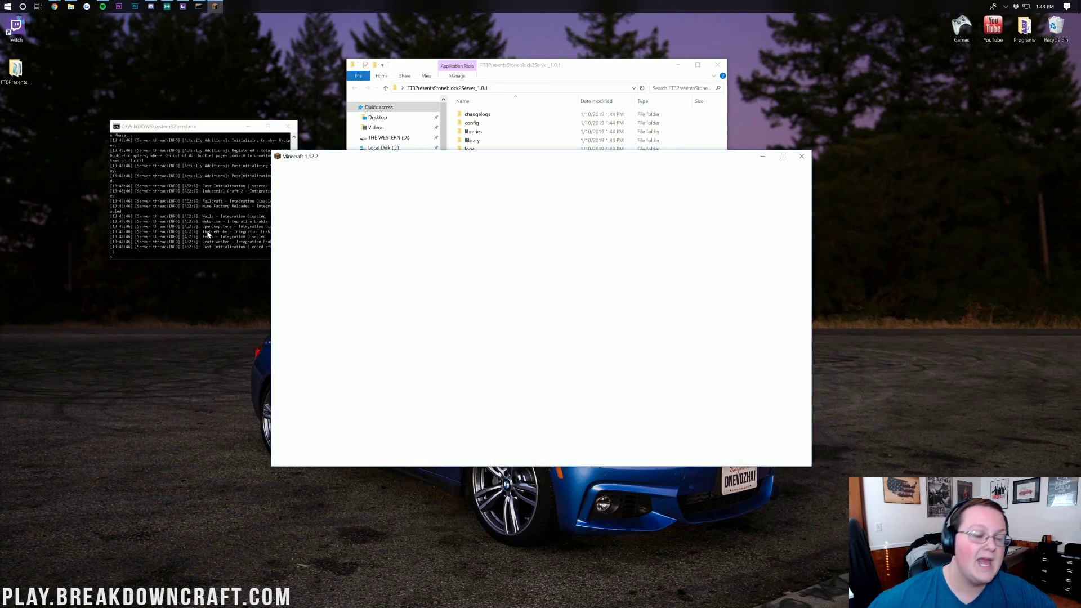
click(207, 234)
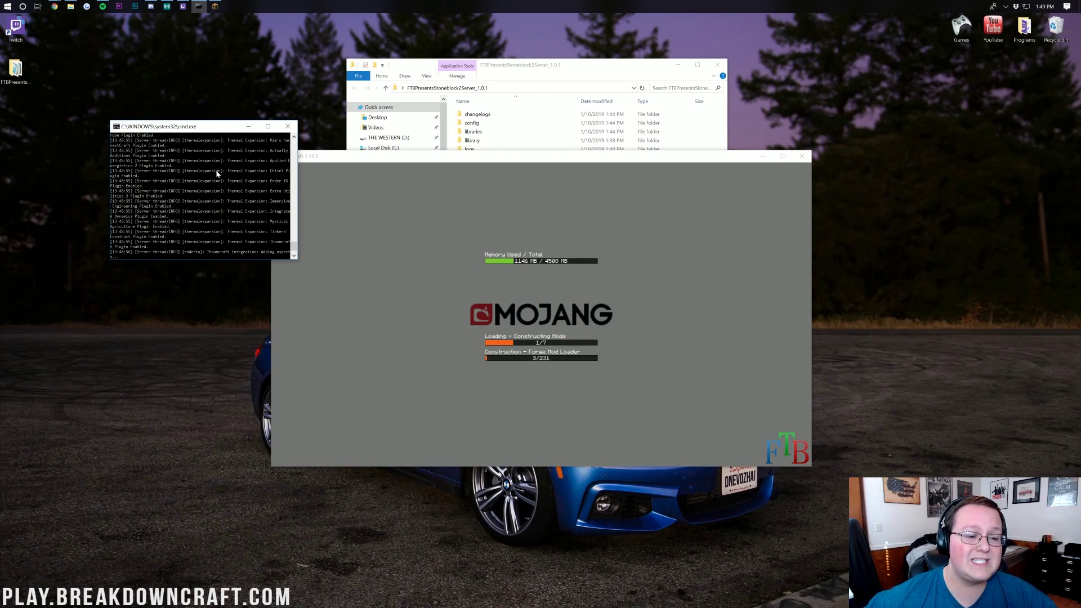
drag(409, 161, 468, 93)
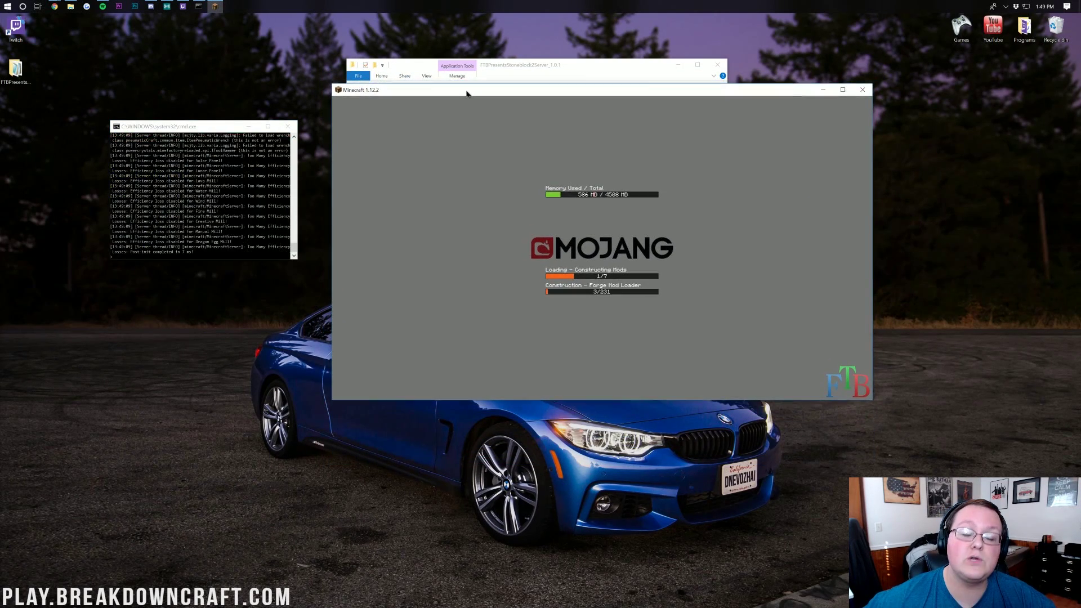
click(489, 70)
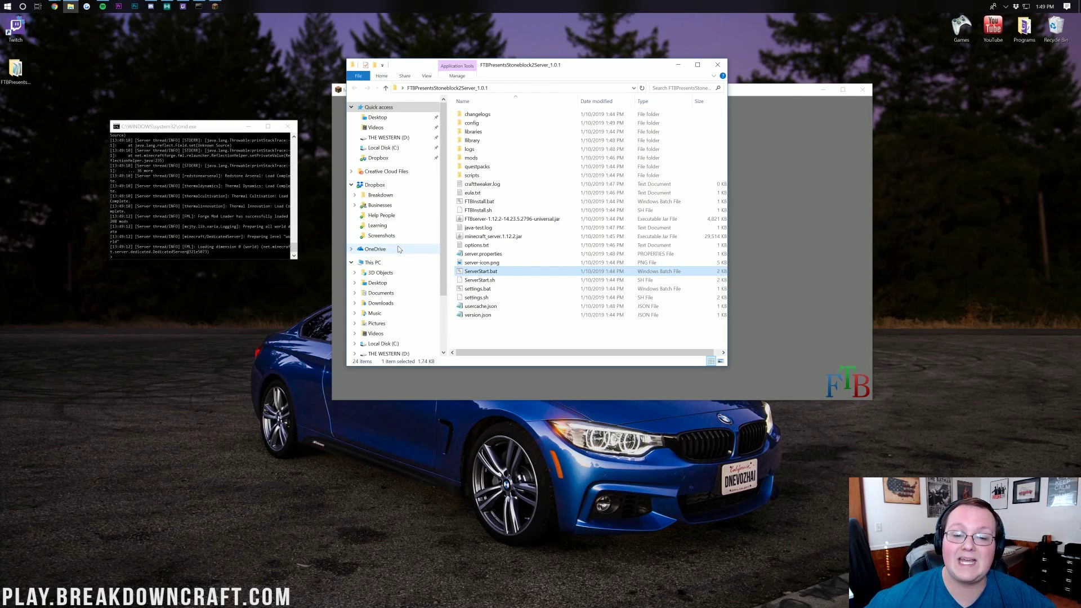
Confirm the server created its world folder in the Stoneblock 2 server directory
drag(505, 70, 503, 102)
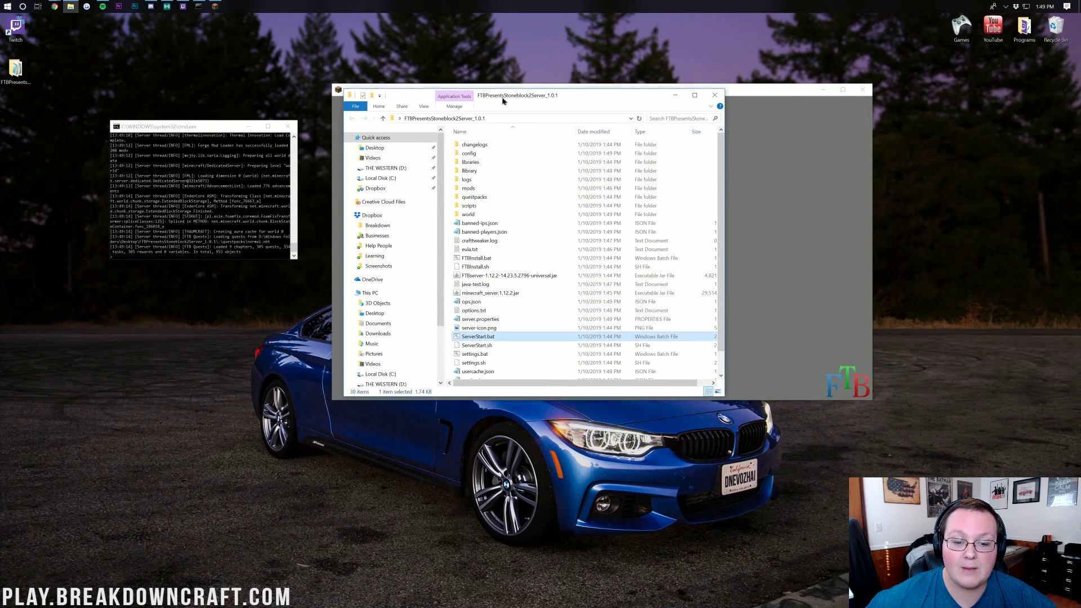
click(708, 215)
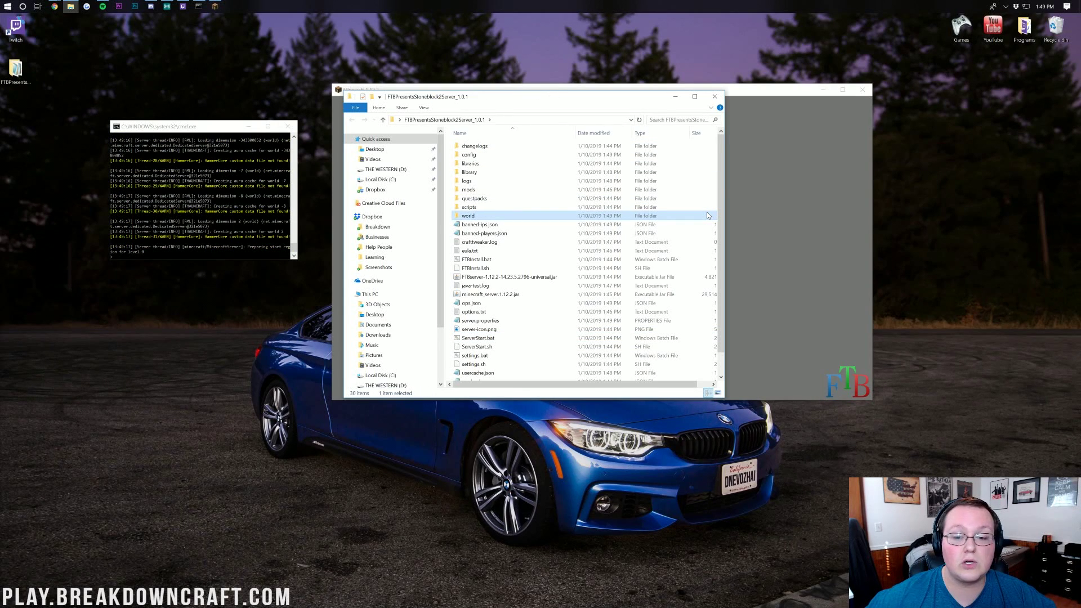
click(754, 226)
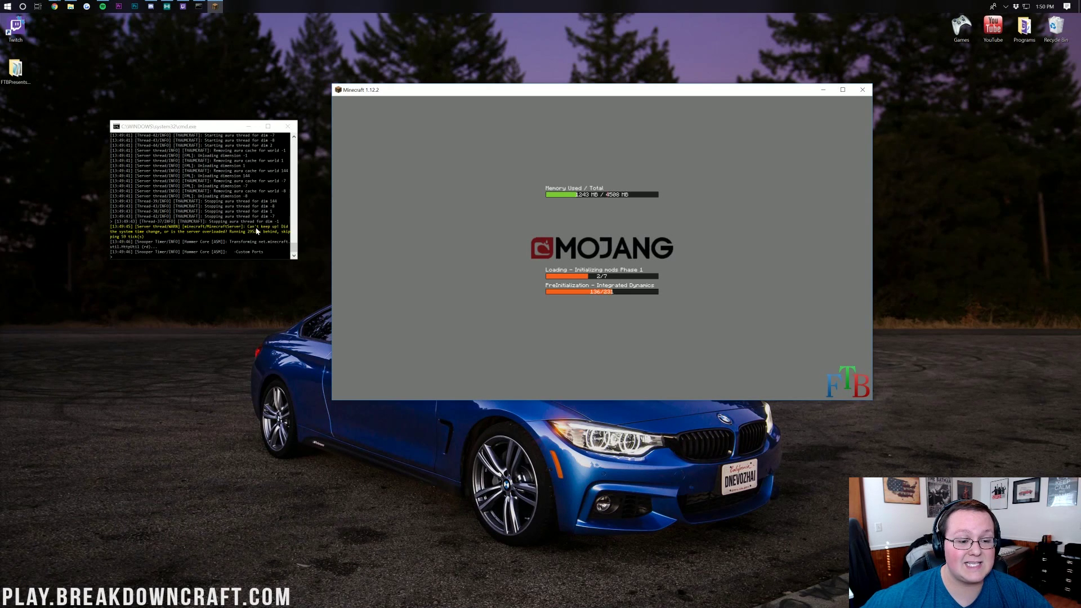
Stop the server from its console and close the console window
click(201, 239)
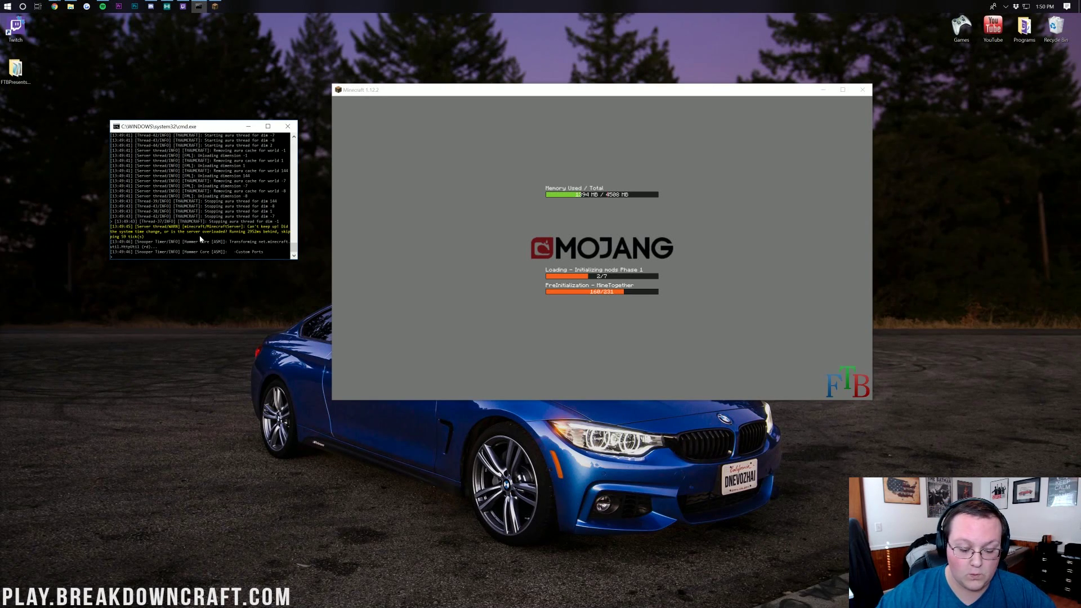
key(Return)
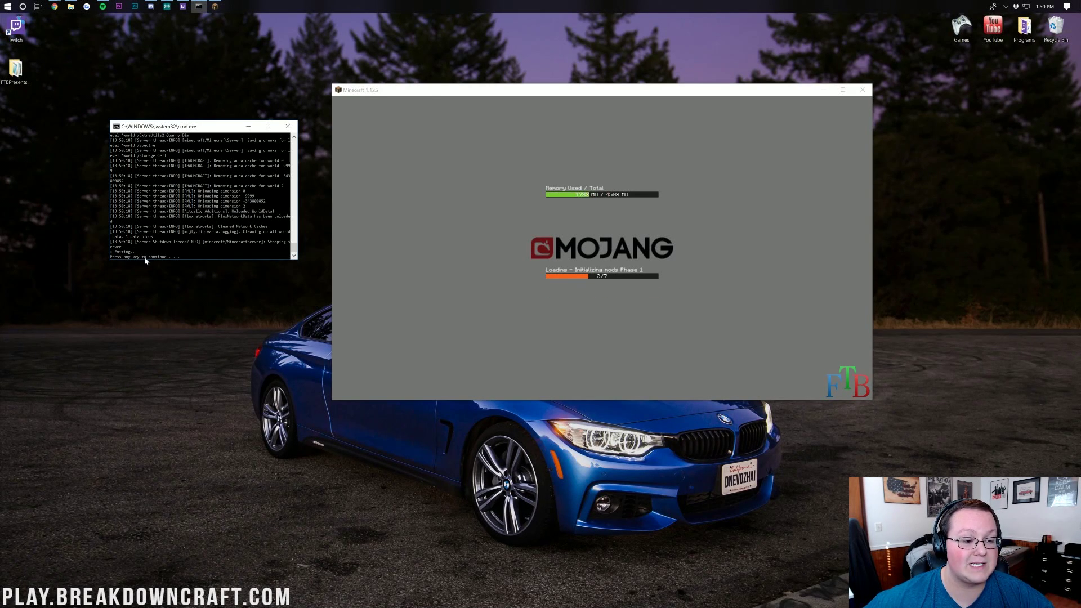
key(Return)
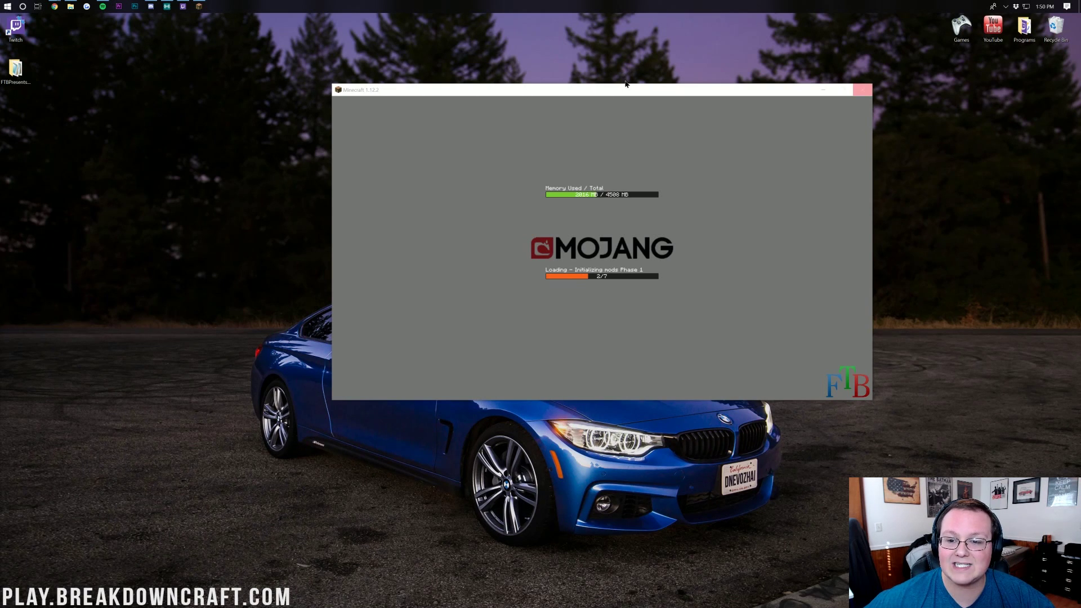
Open settings.bat for editing in Notepad, allowing it past the SmartScreen warning
drag(623, 97, 1036, 6)
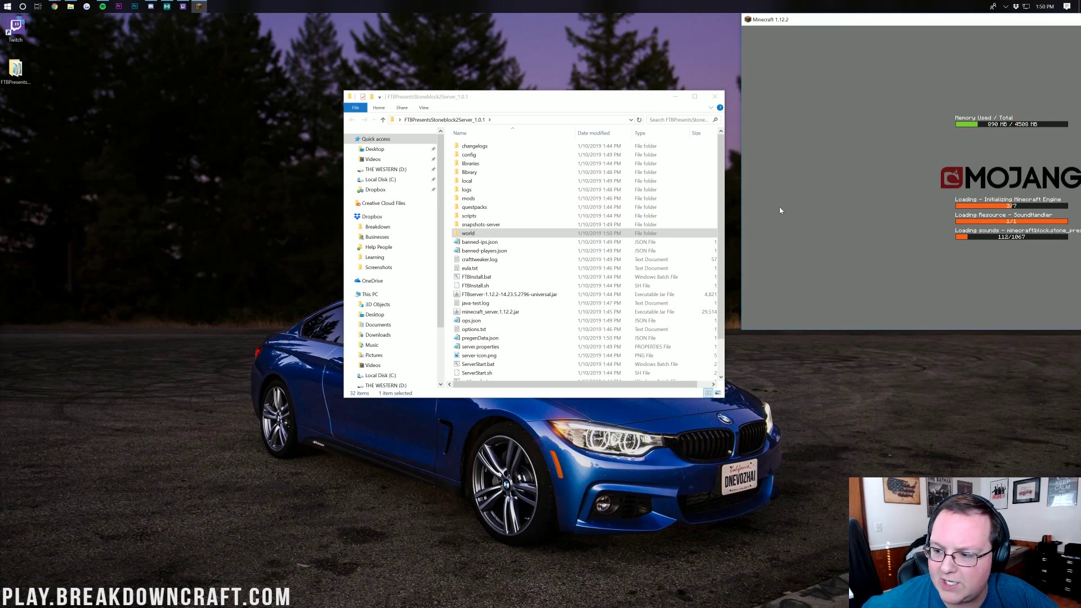
click(528, 98)
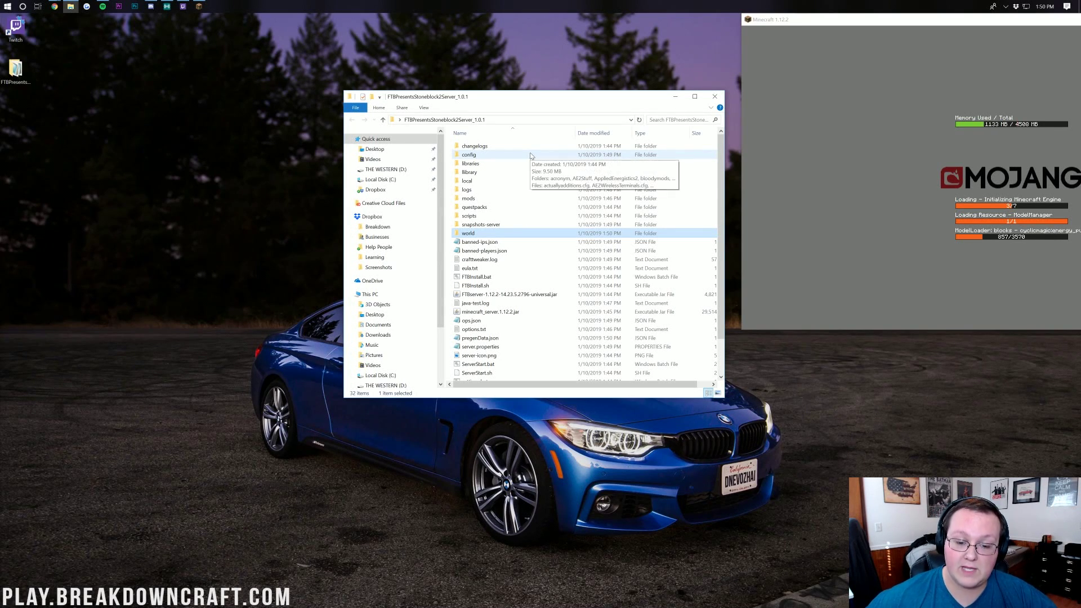
scroll(530, 157, down, 2)
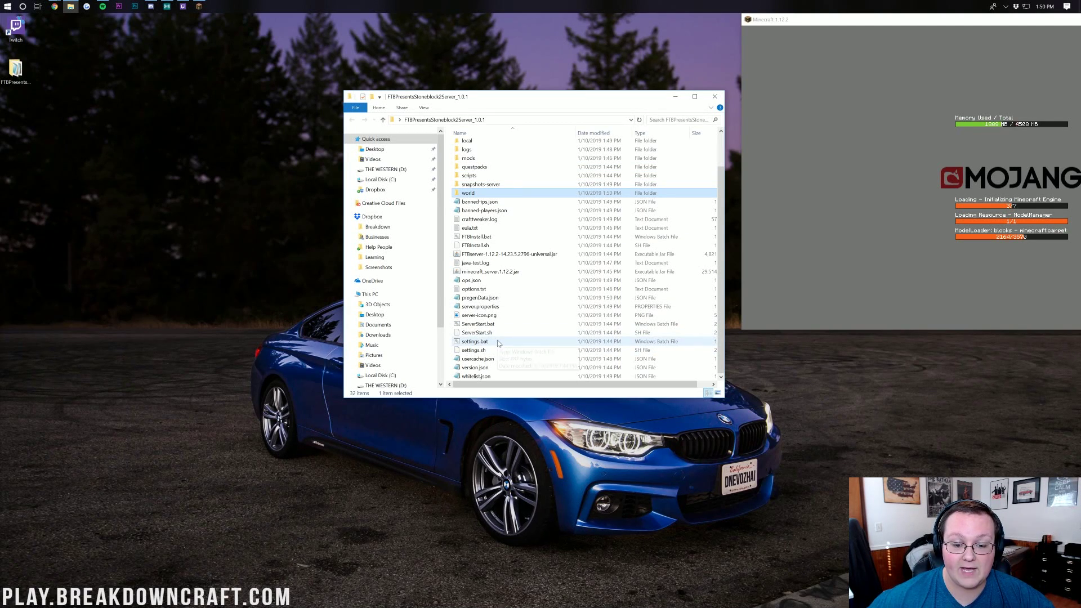
right_click(480, 342)
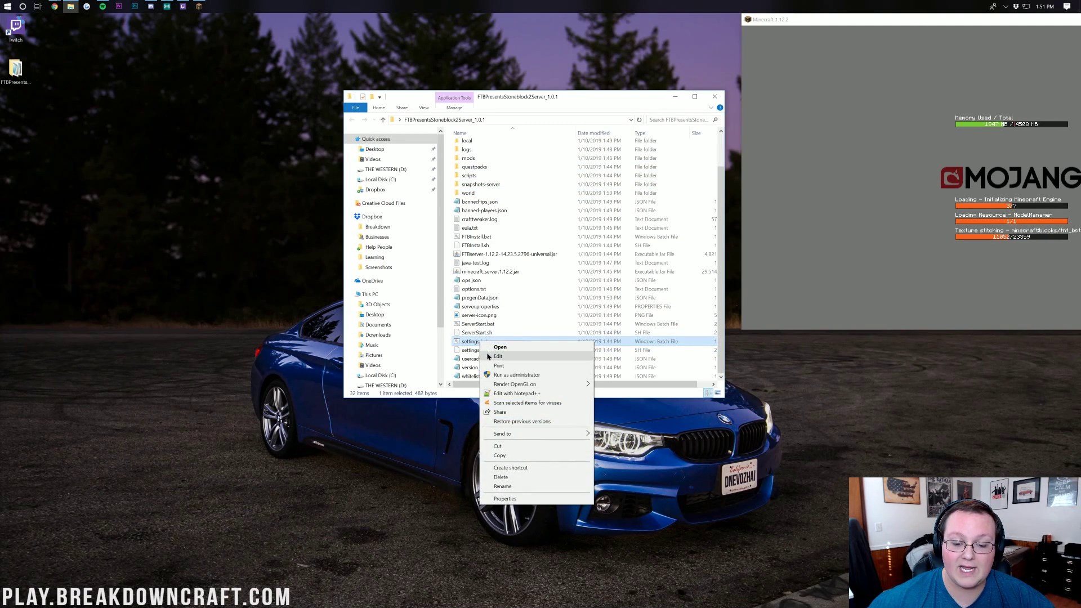
click(487, 347)
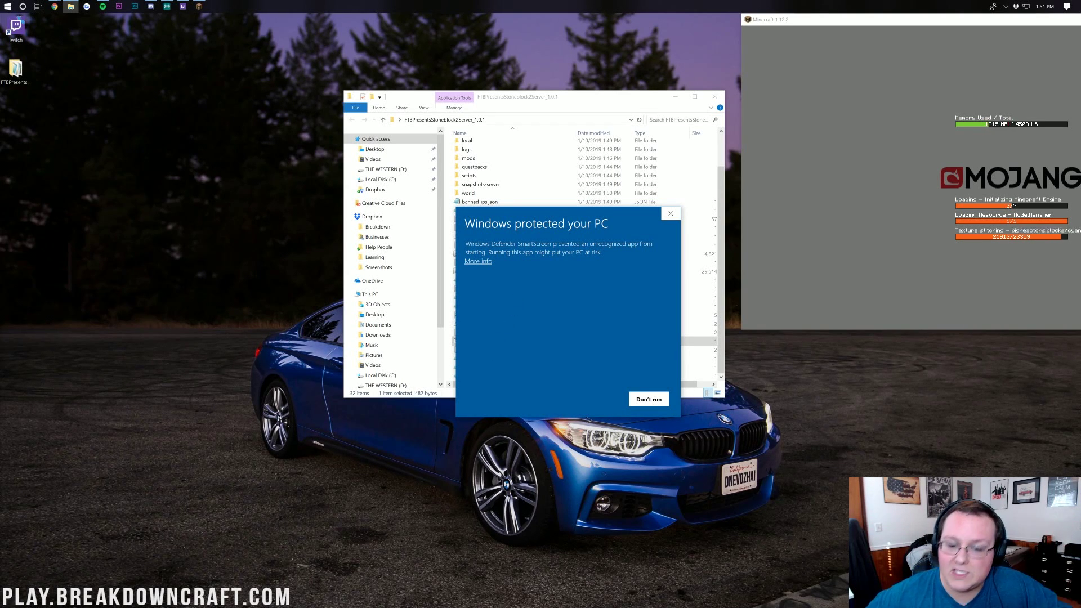
click(478, 261)
click(598, 400)
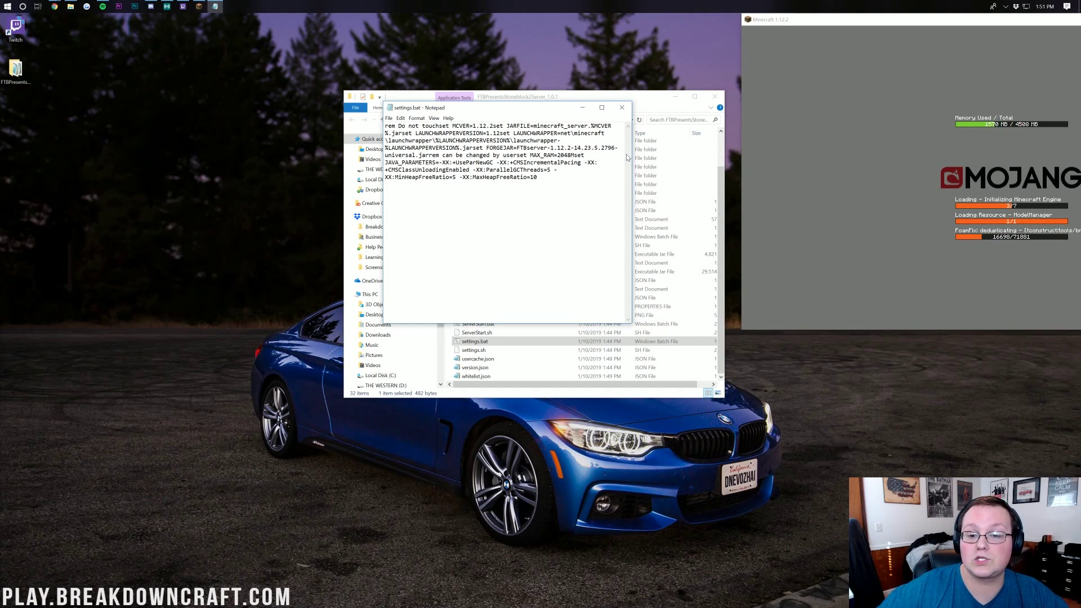
Raise MAX_RAM in settings.bat from 2048M to 4048M, save, and close Notepad
key(shift+Left)
text(4)
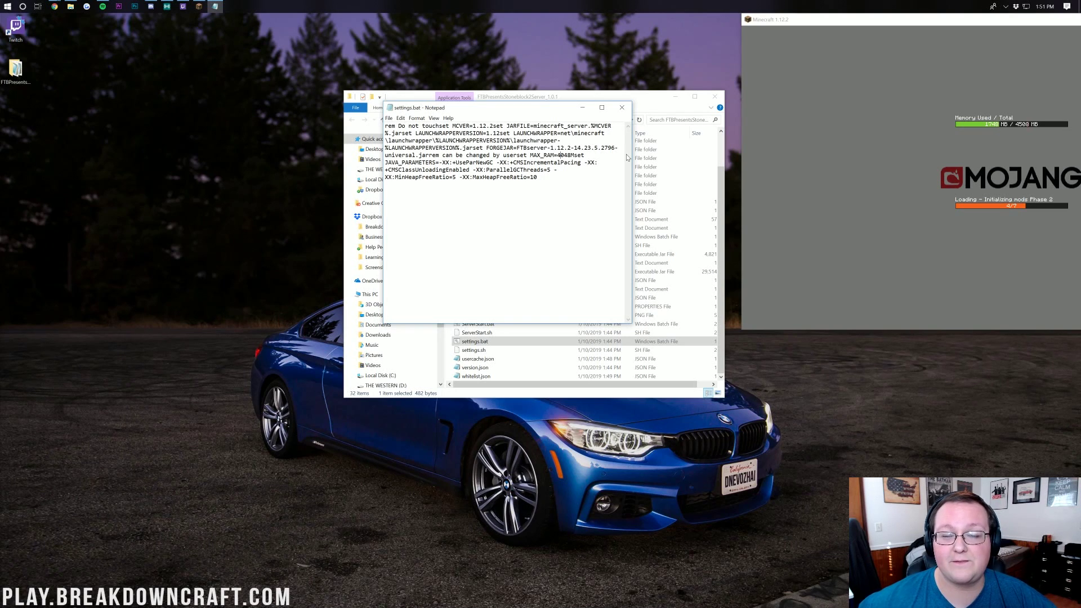
click(388, 118)
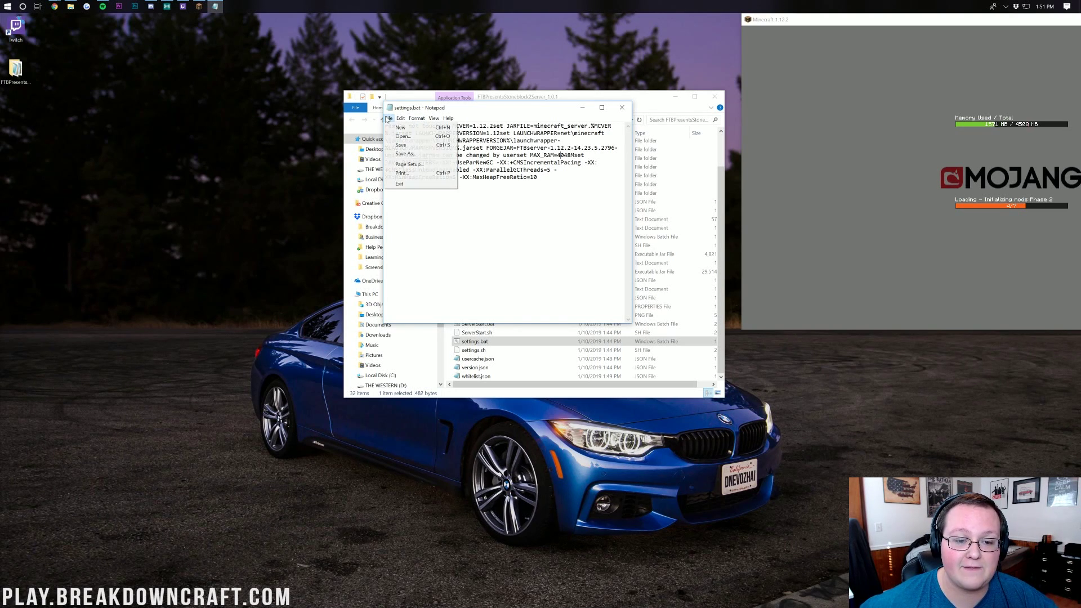
click(409, 146)
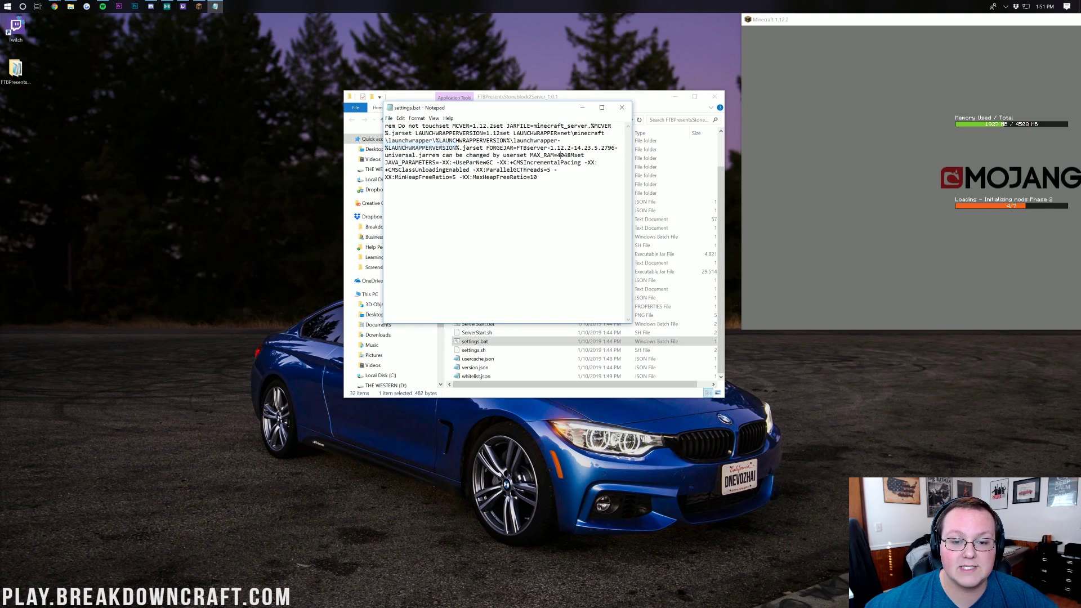
click(623, 109)
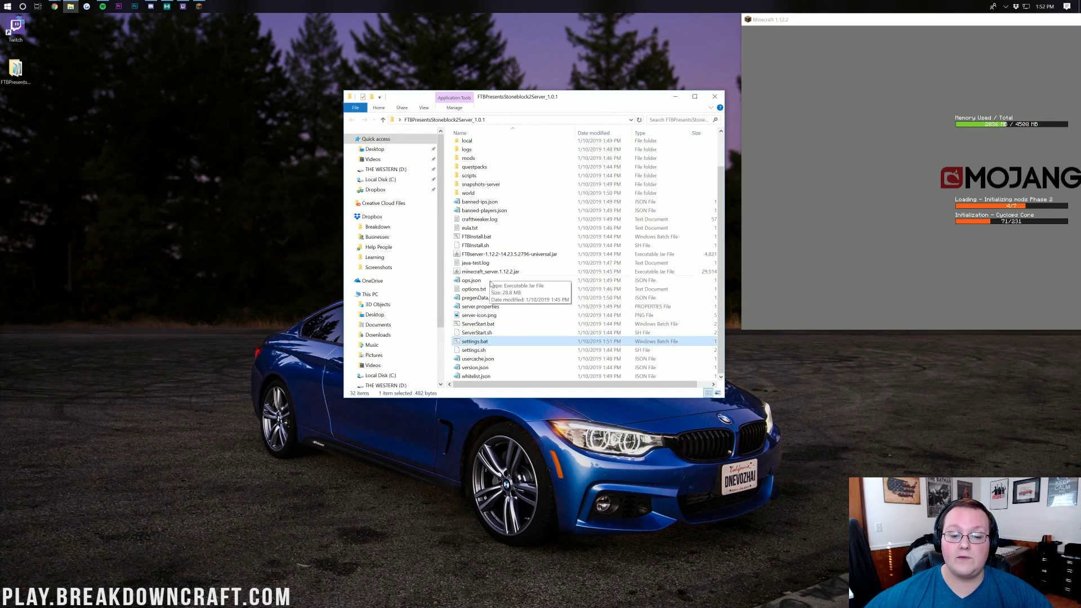
Open server.properties from the Stoneblock 2 server folder in Notepad
click(486, 307)
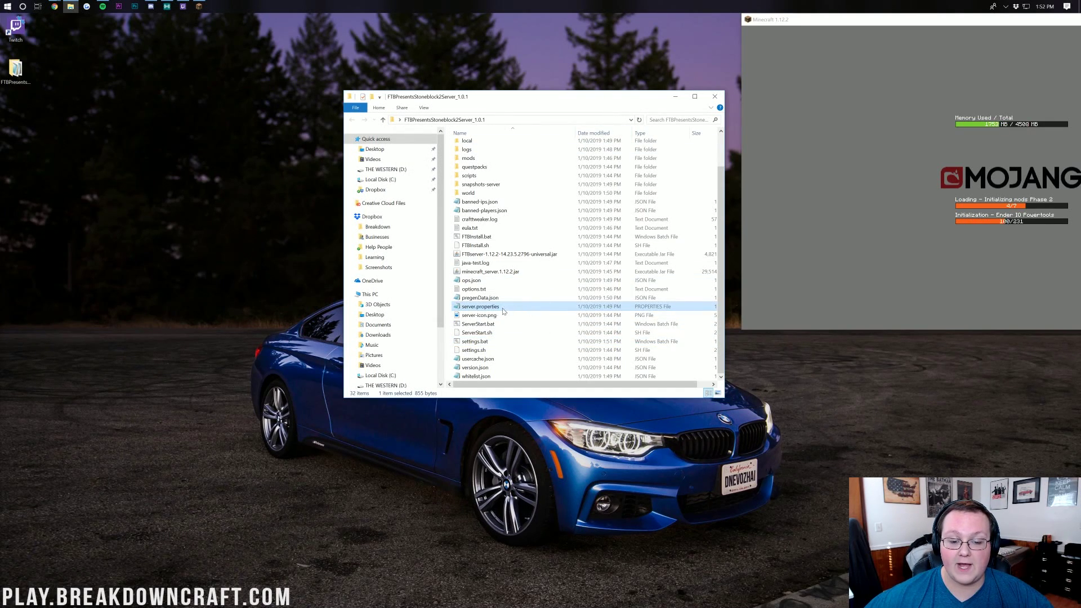
double_click(490, 309)
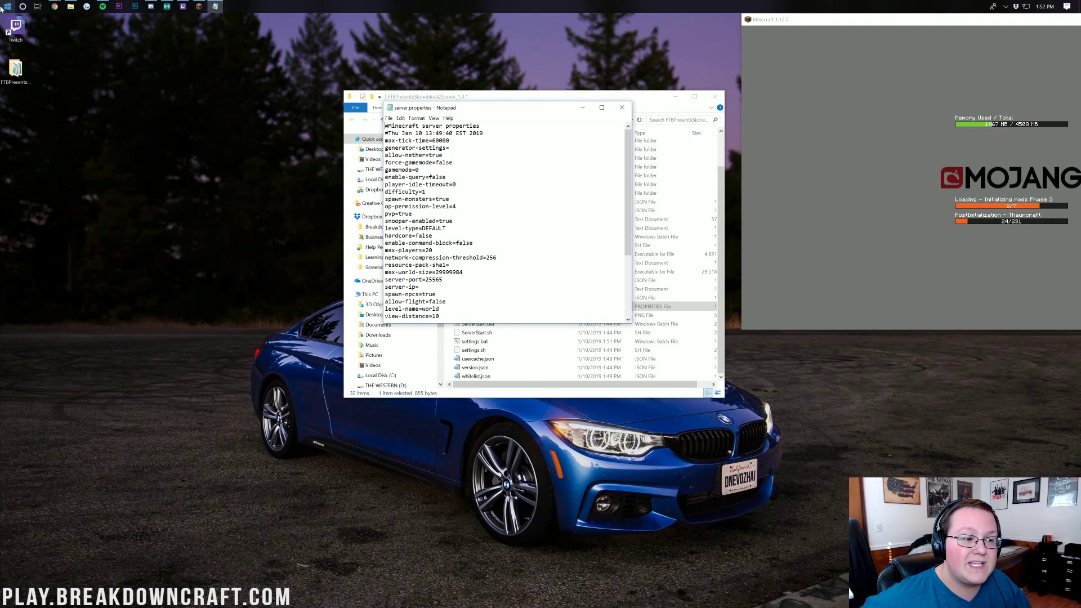
click(9, 7)
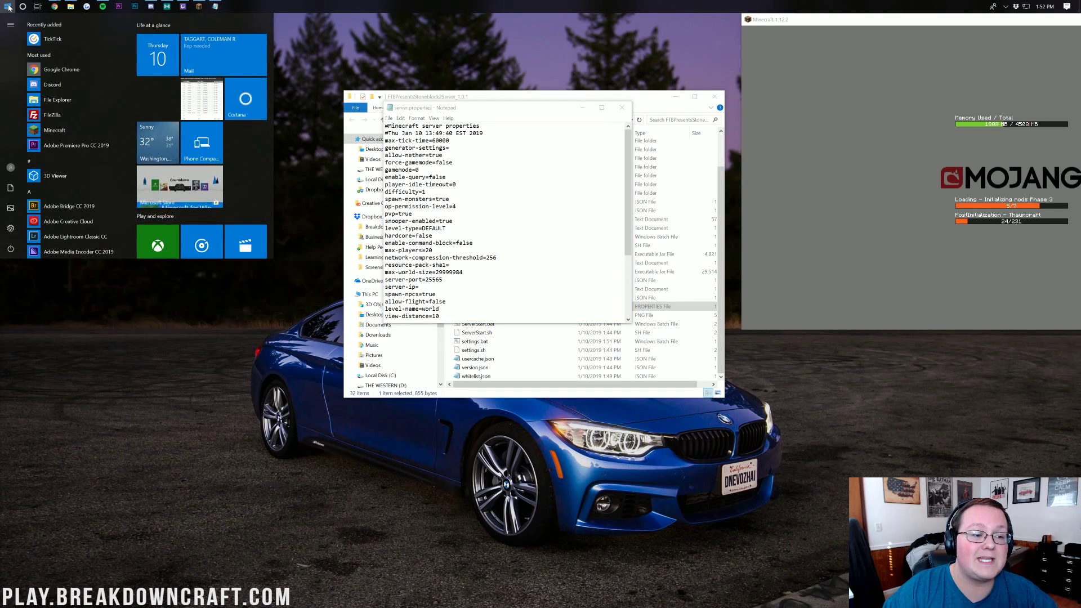
Run ipconfig in Command Prompt to read the local IPv4 address 192.168.1.123
text(cmd)
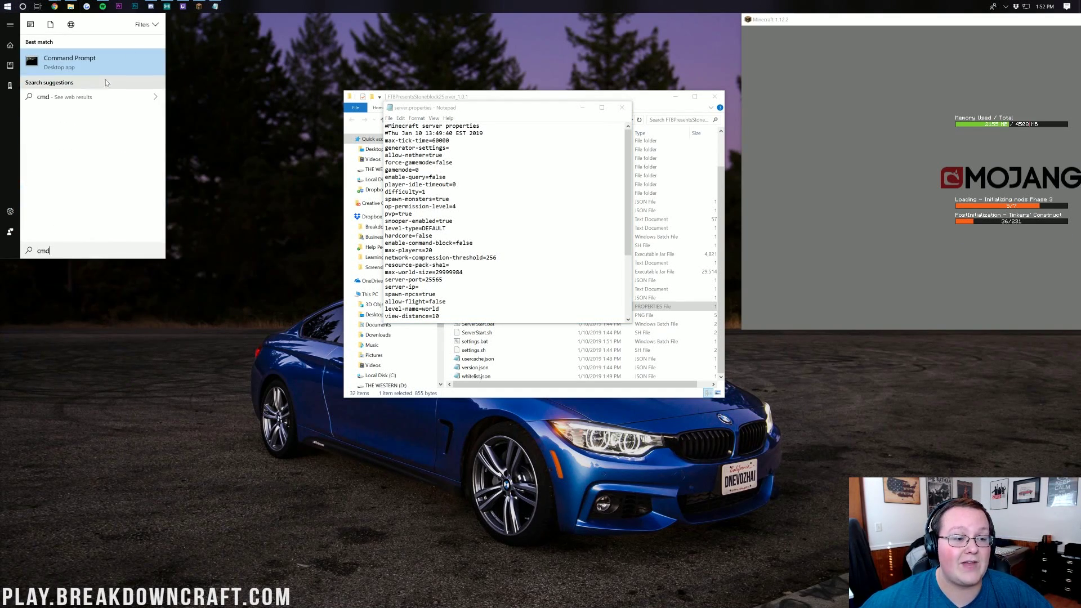
click(100, 62)
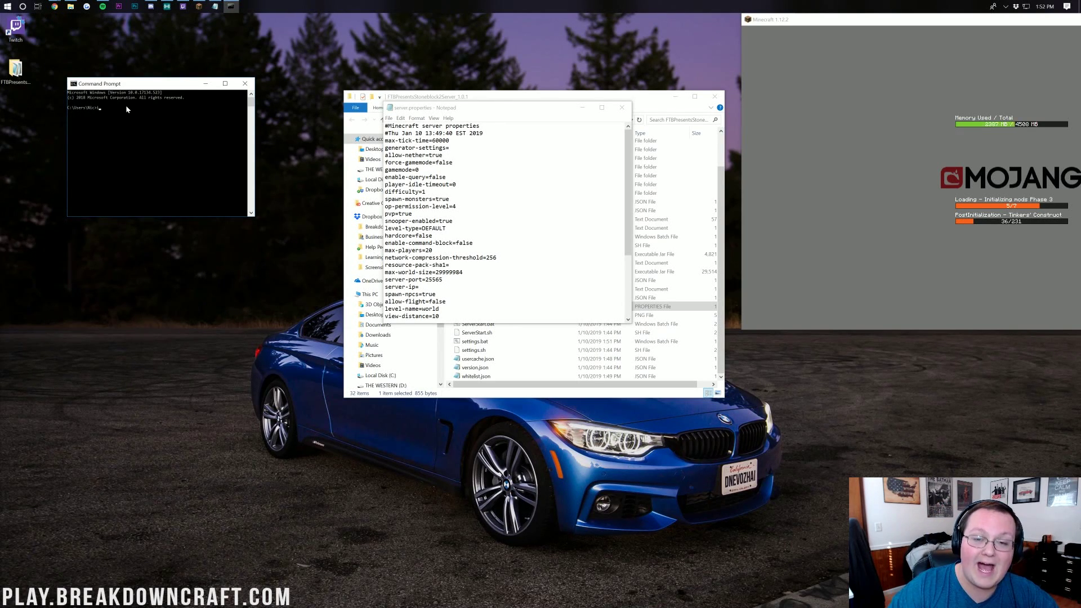
text(ipconfig)
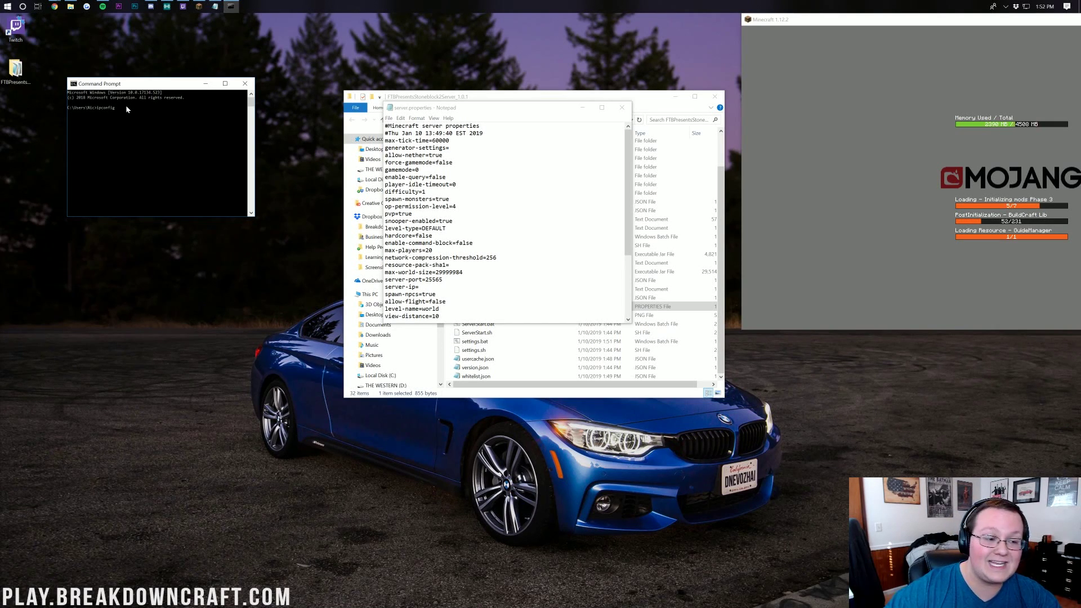
key(Return)
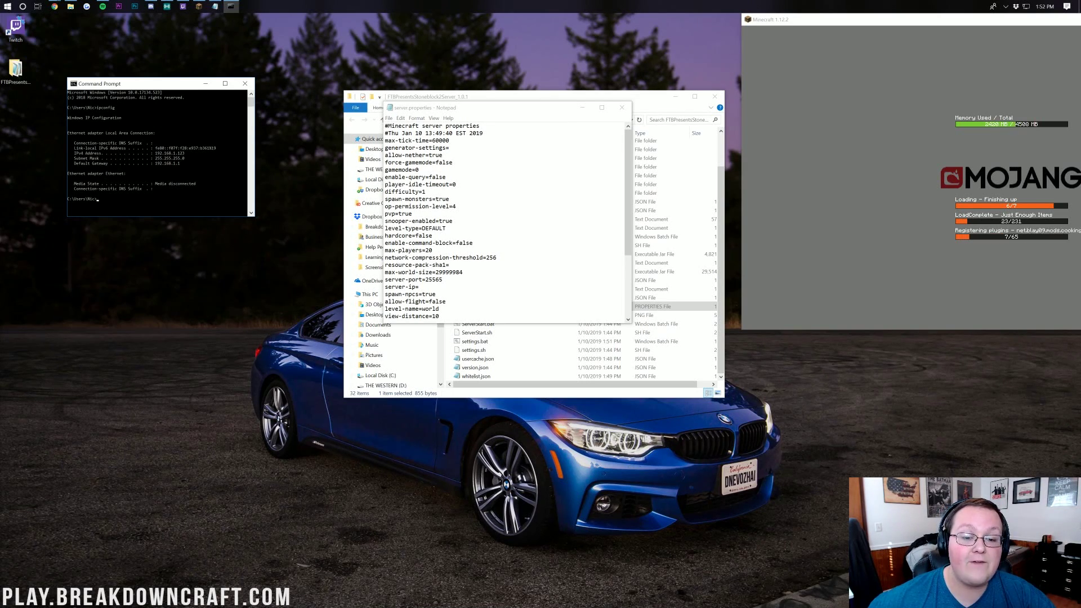
scroll(504, 222, down, 3)
Set server-ip to 192.168.1.123 in server.properties
click(419, 221)
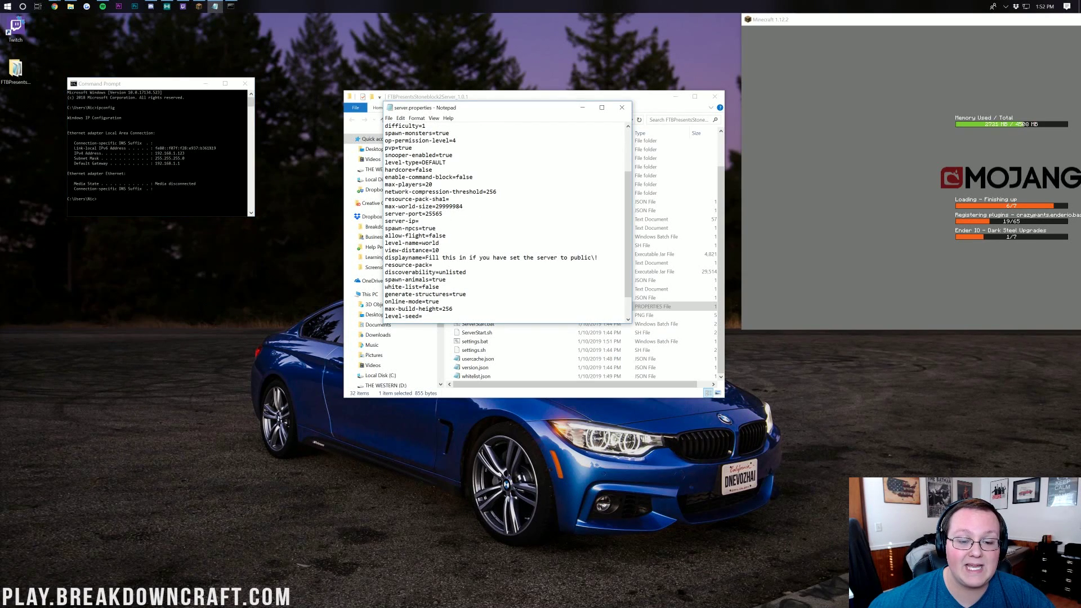
drag(419, 221, 384, 220)
click(419, 221)
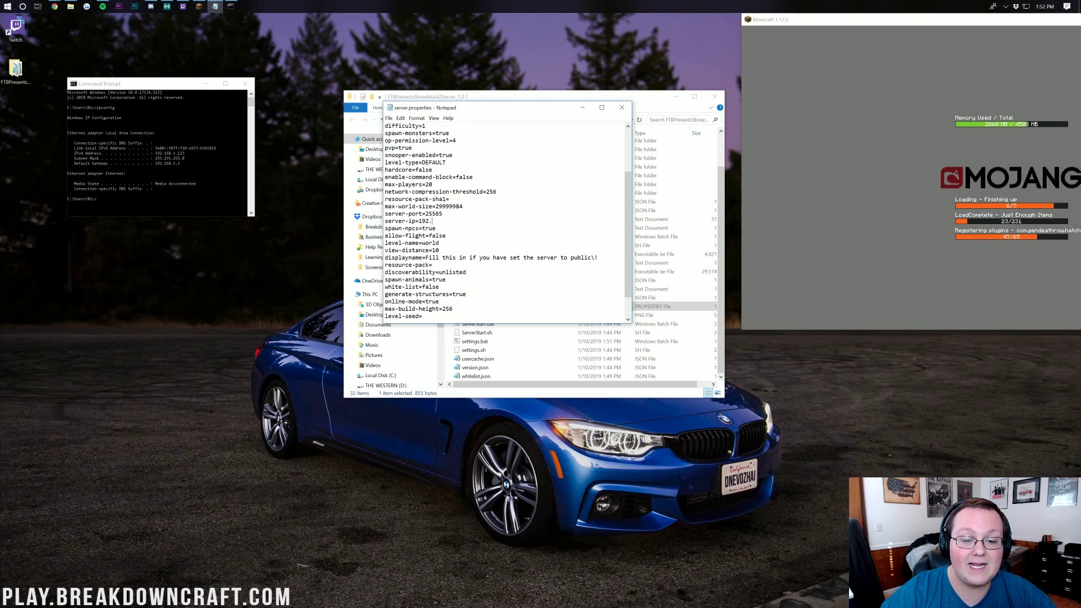
text(168.1.123)
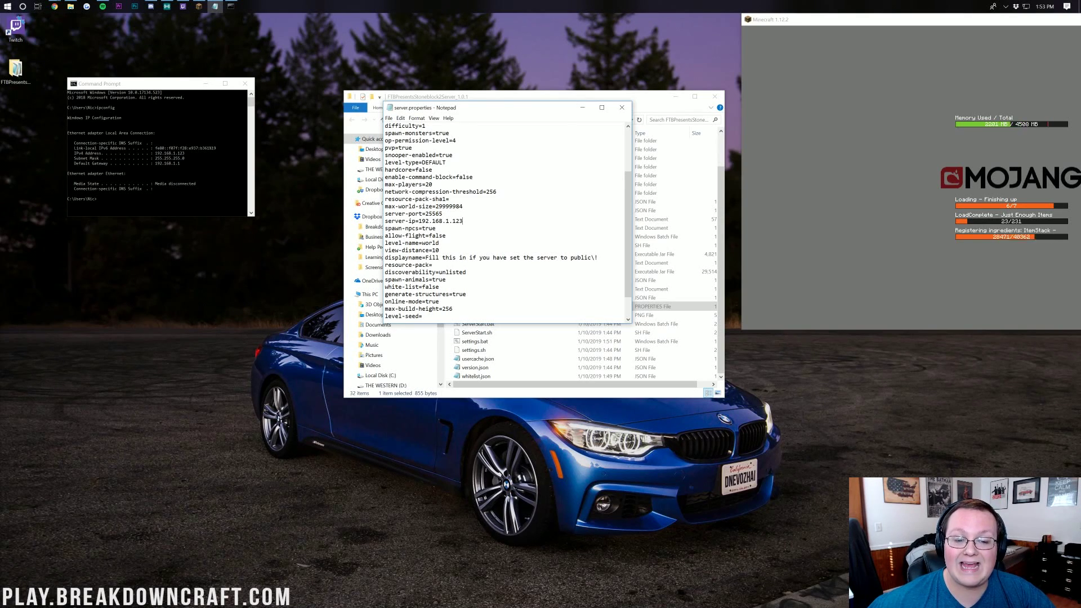
Change level-type from DEFAULT to voidworld
scroll(504, 219, up, 3)
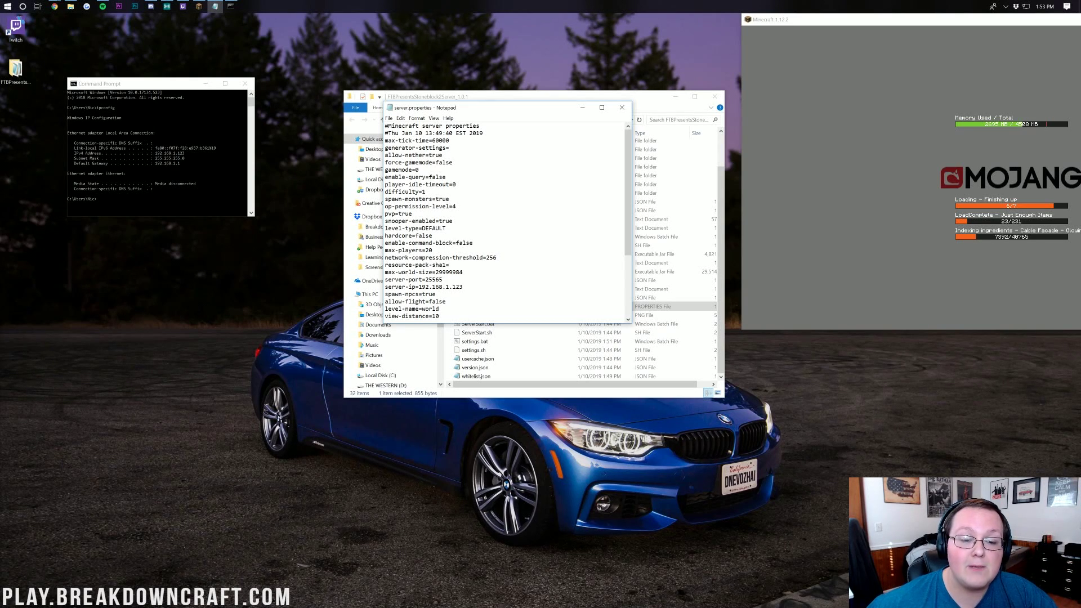
drag(447, 229, 380, 230)
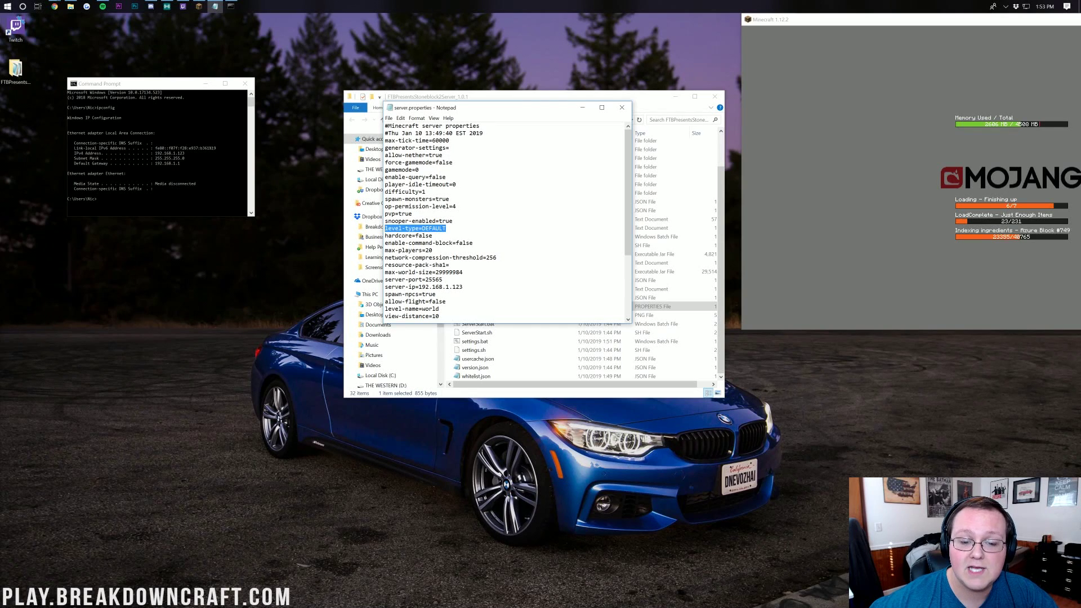
click(387, 229)
drag(446, 228, 438, 228)
key(BackSpace)
key(BackSpace)
key(BackSpace)
key(BackSpace)
key(BackSpace)
key(BackSpace)
text(voidworld)
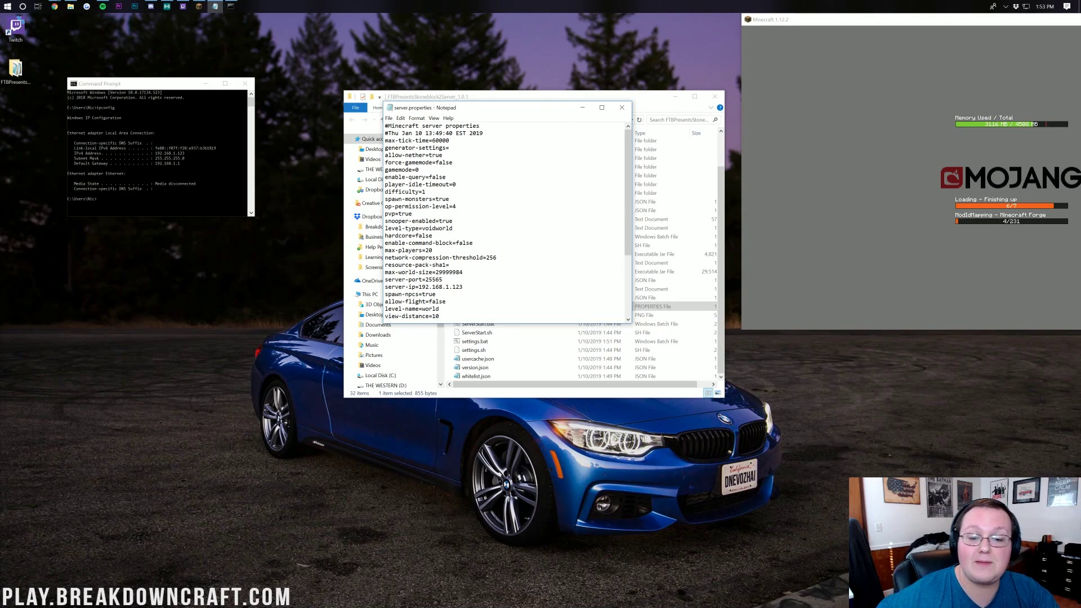
drag(454, 228, 385, 228)
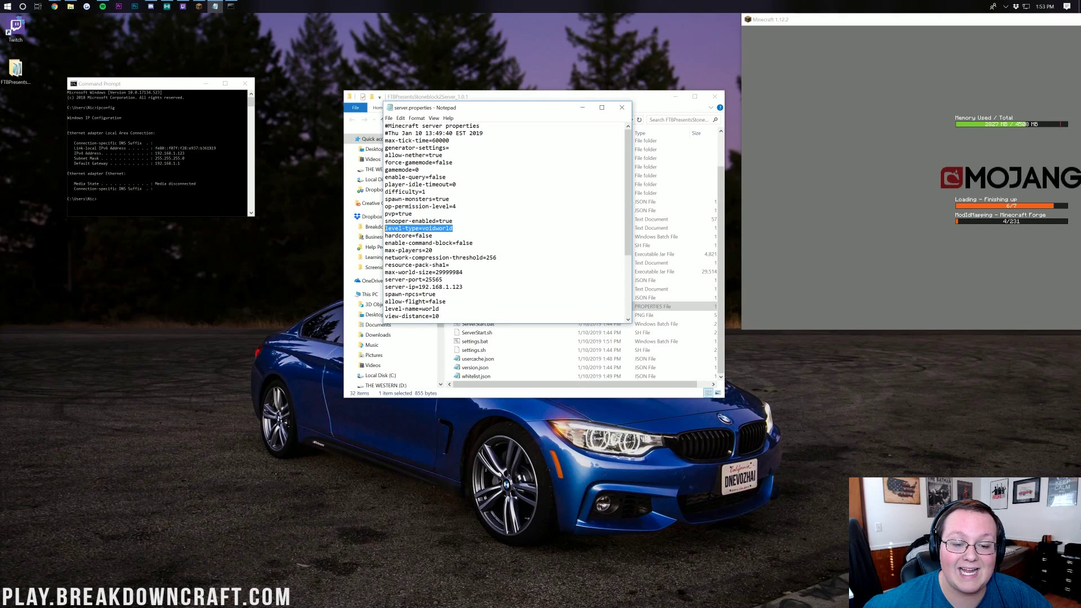
click(458, 243)
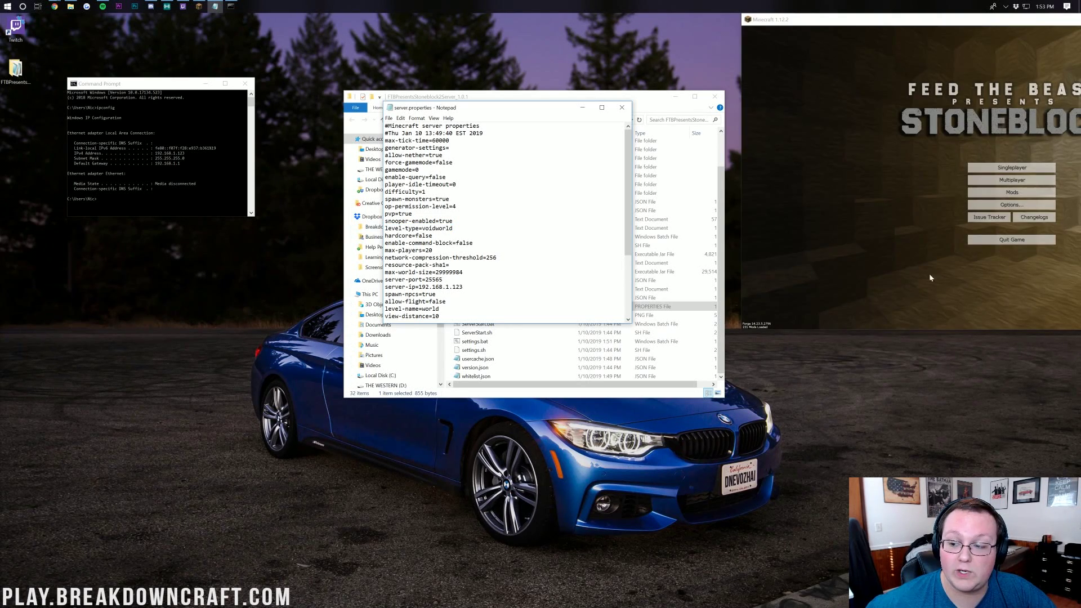
Turn Minecraft's Master Volume OFF in Music & Sounds and return to the main menu
drag(861, 19, 480, 76)
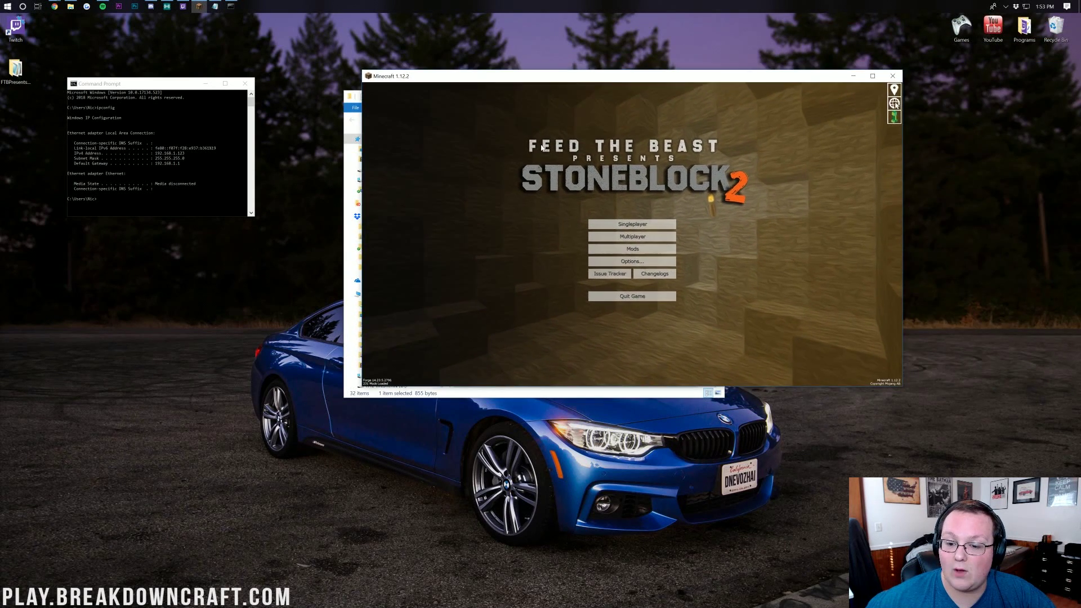
click(631, 261)
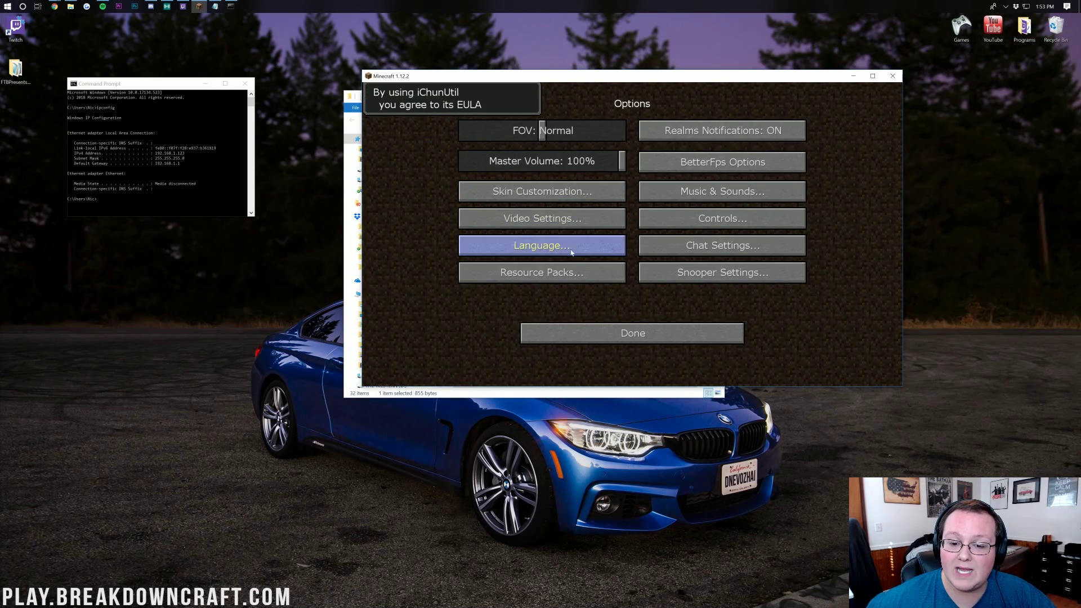
click(667, 190)
drag(465, 134, 459, 134)
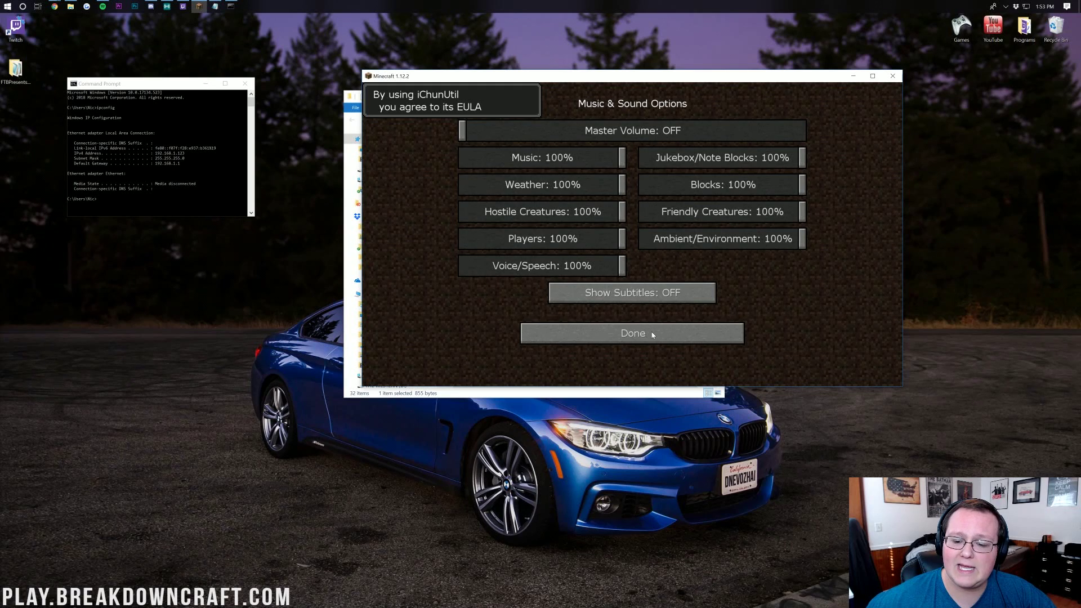
click(631, 334)
click(599, 333)
Save the edited server.properties in Notepad and close it
drag(631, 80, 1050, 28)
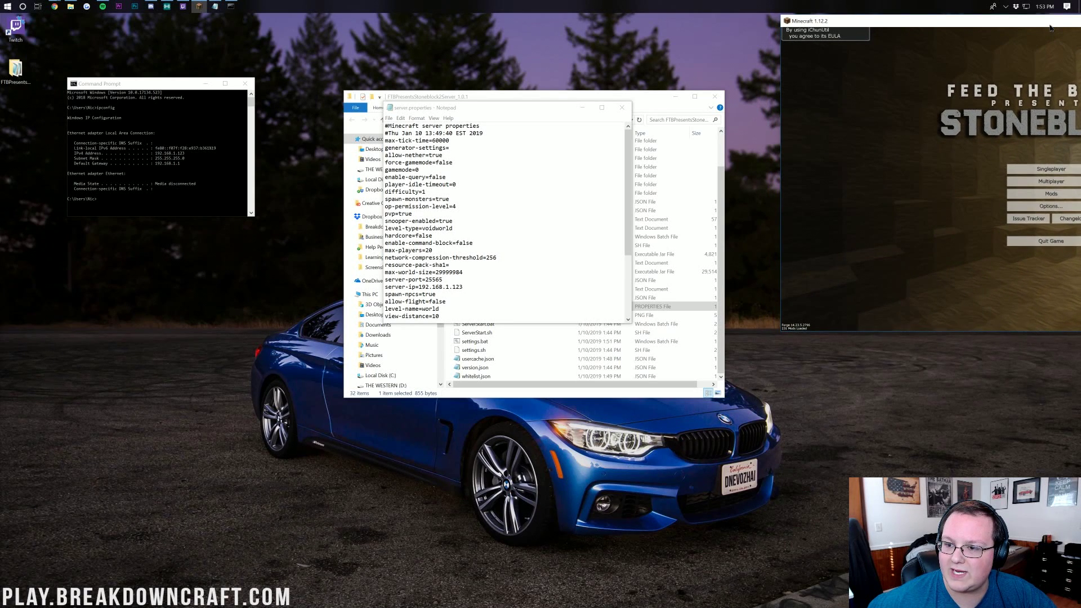
click(419, 170)
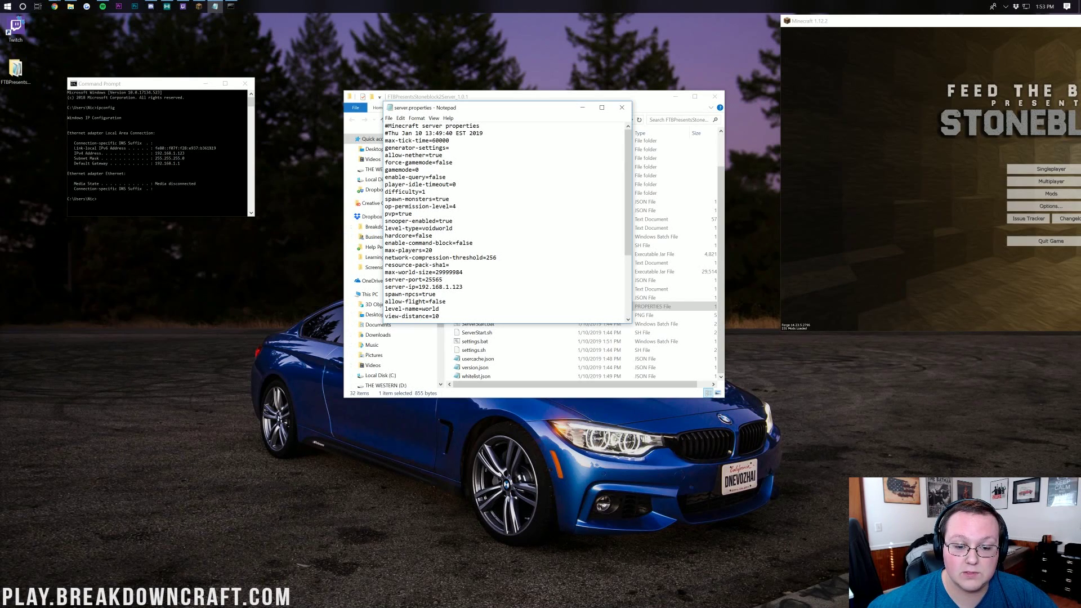
drag(463, 287, 399, 287)
click(399, 288)
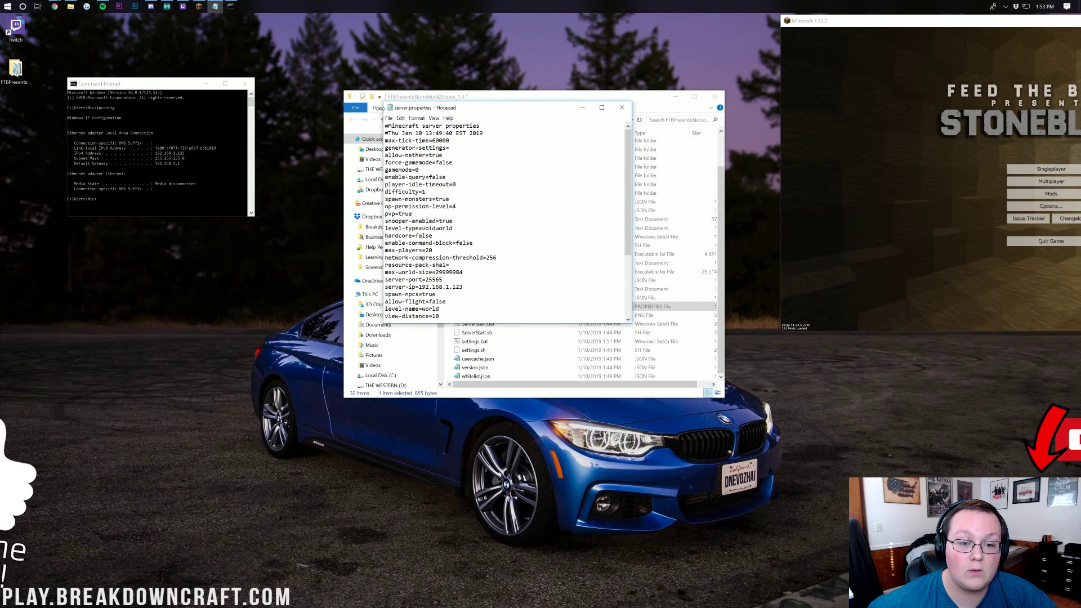
click(388, 118)
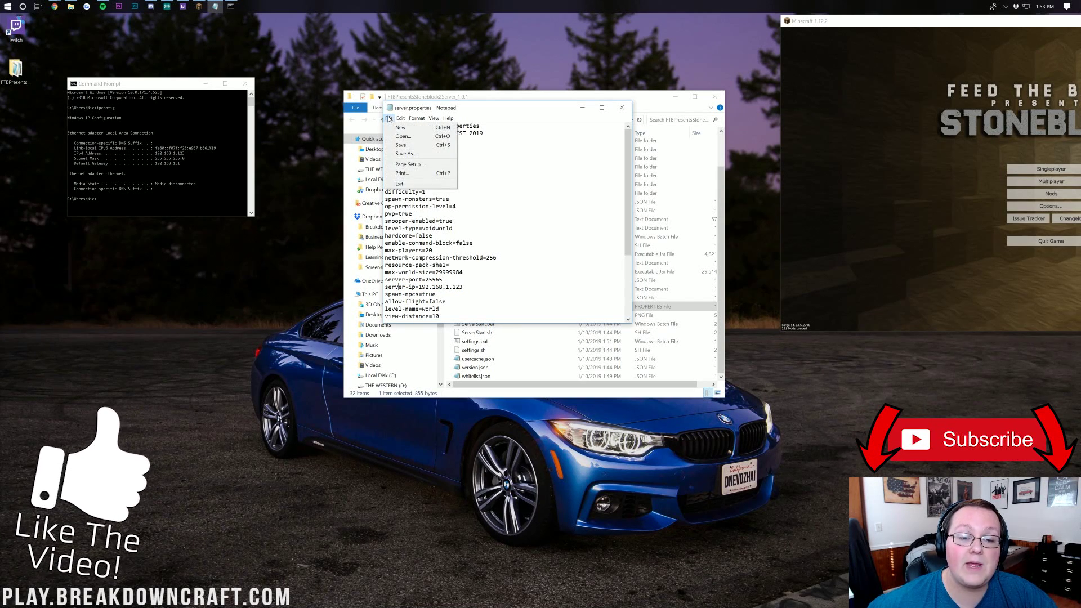
click(398, 146)
click(625, 108)
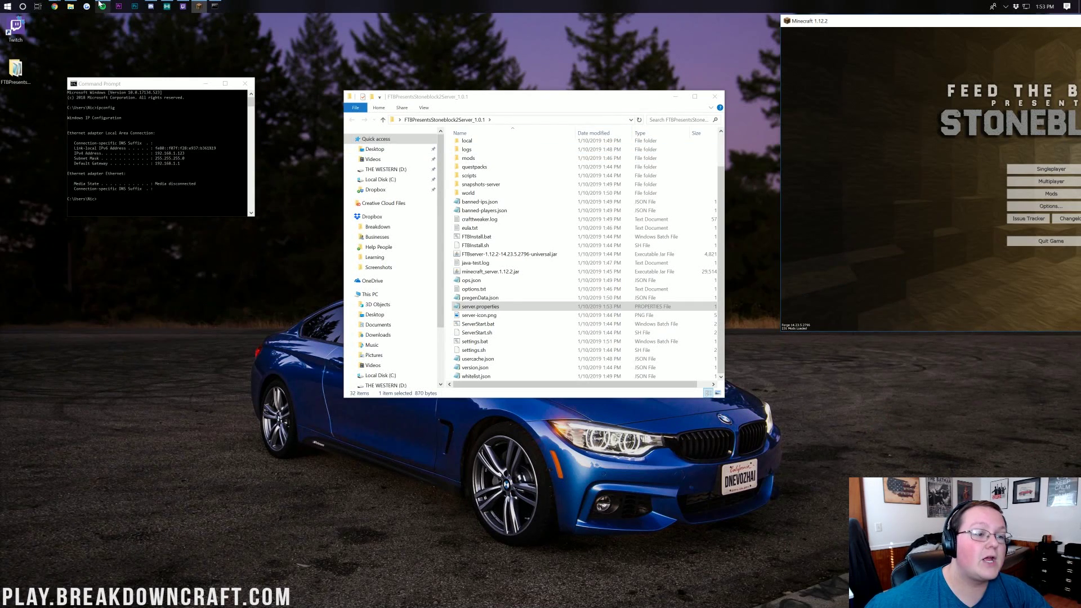
Load the router admin page at 192.168.1.1 in a new Chrome tab, then view the router password guide
click(70, 42)
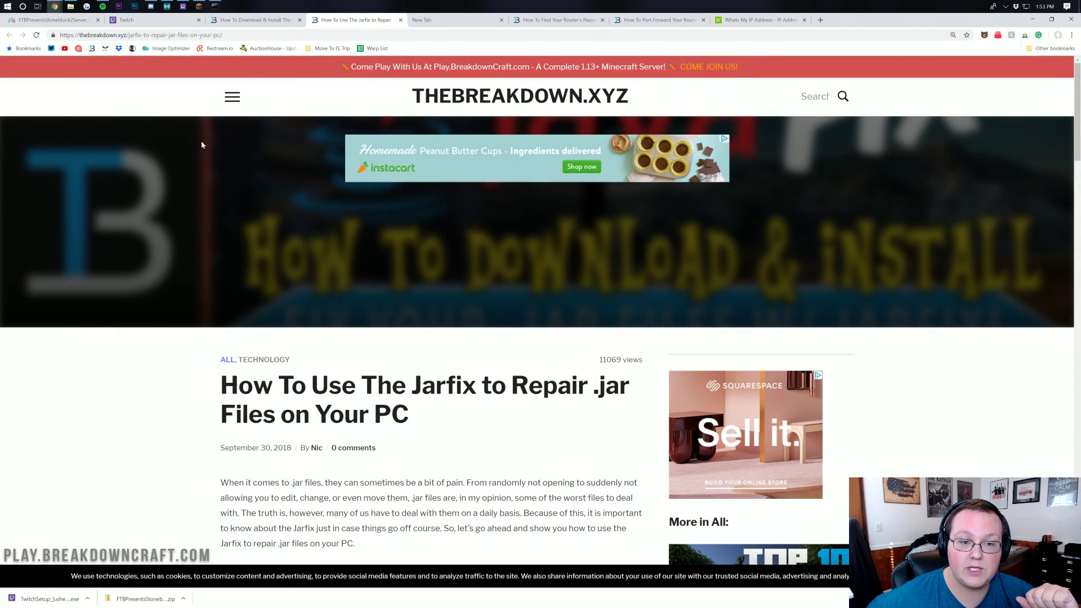
click(427, 20)
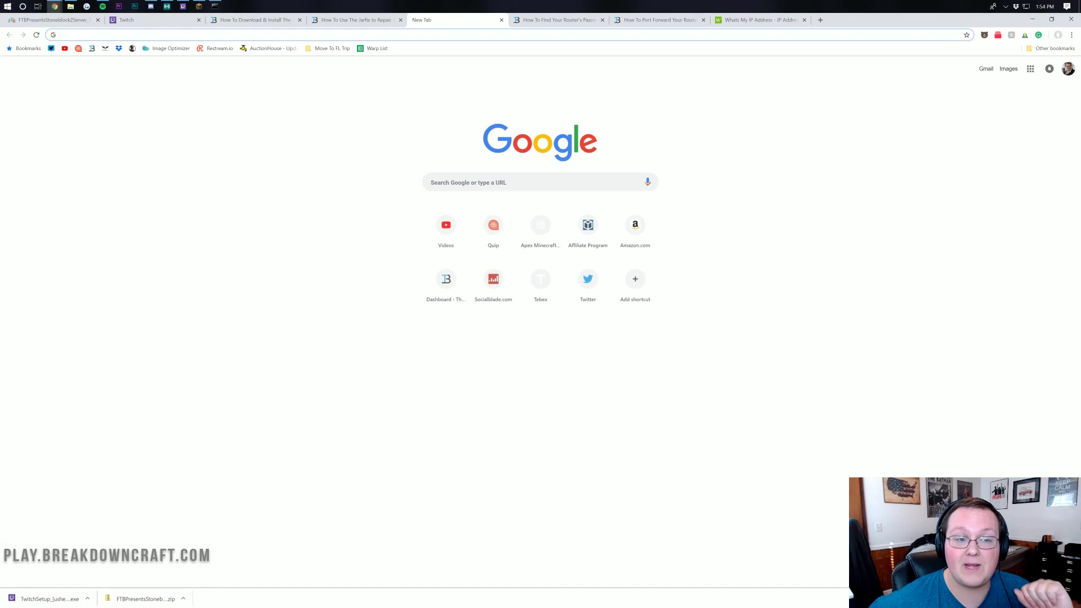
click(214, 6)
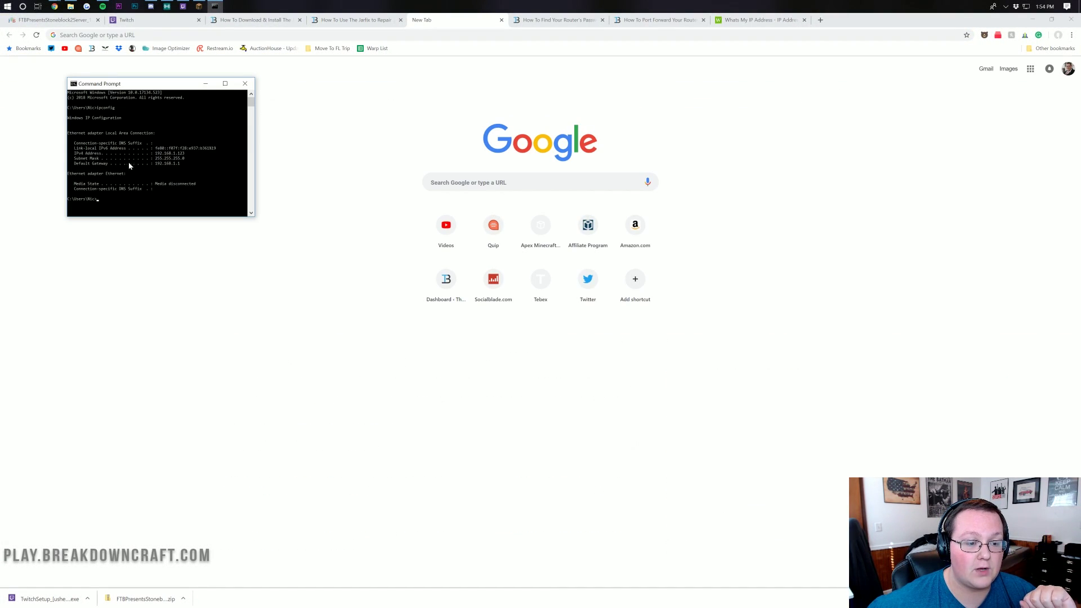
click(282, 61)
text(192.168.1.1)
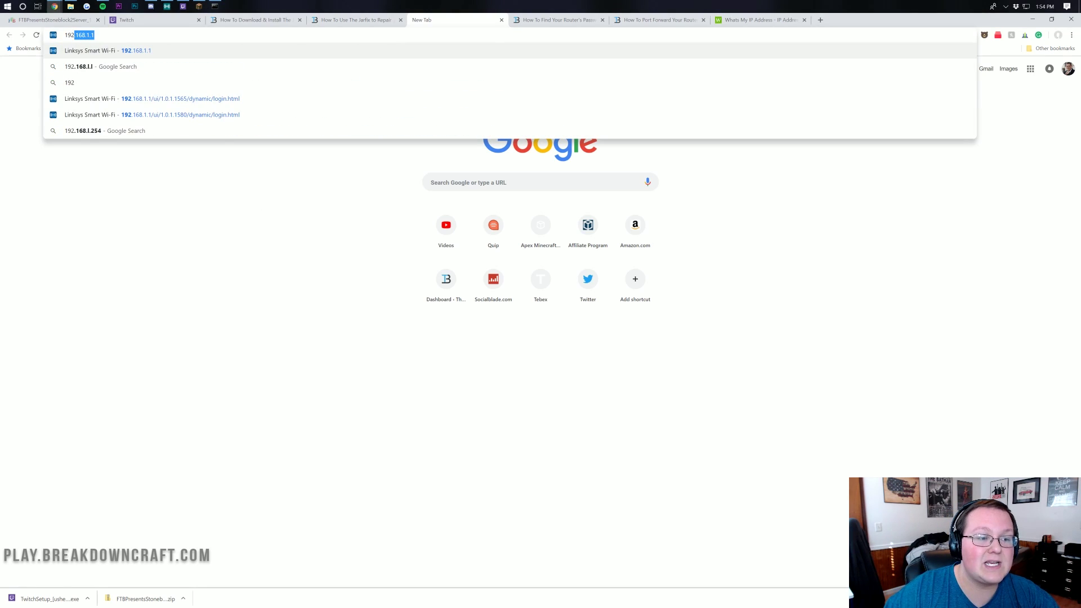
key(Return)
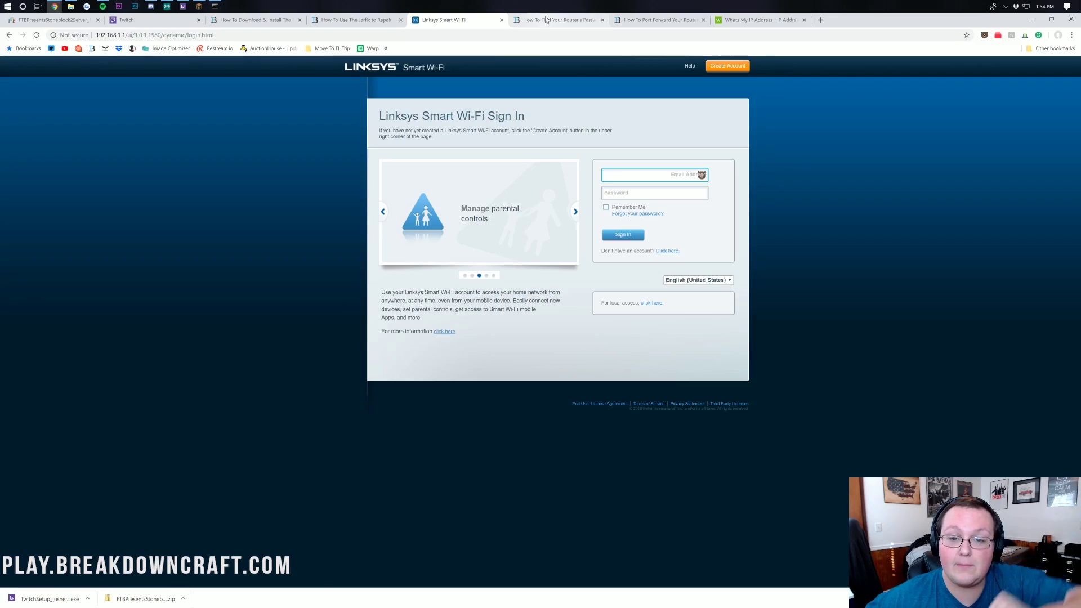
click(549, 16)
scroll(512, 236, down, 5)
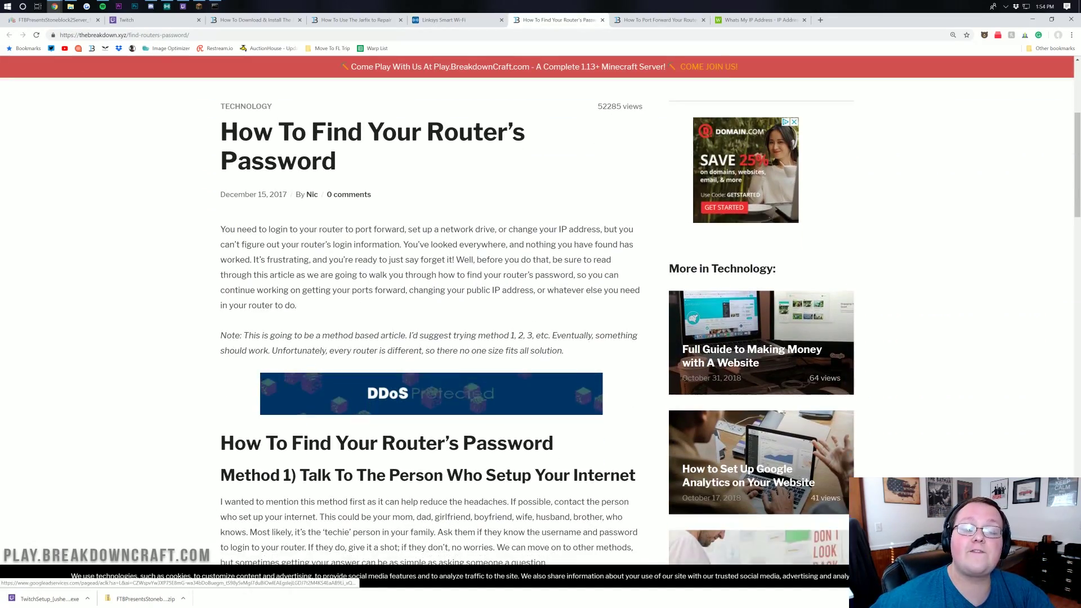
scroll(490, 178, down, 12)
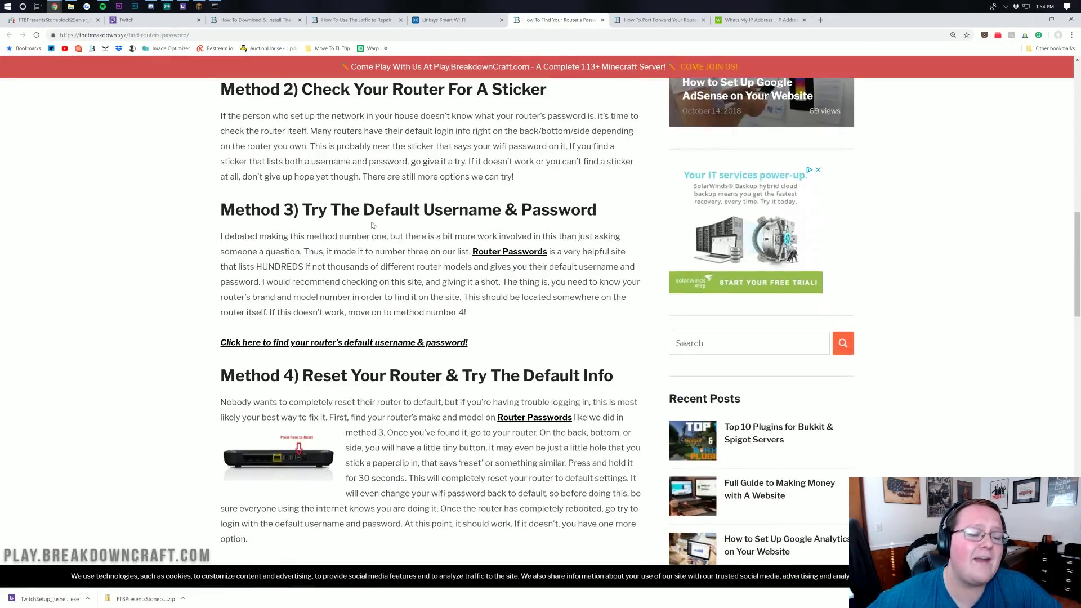
scroll(373, 225, down, 2)
scroll(412, 285, up, 9)
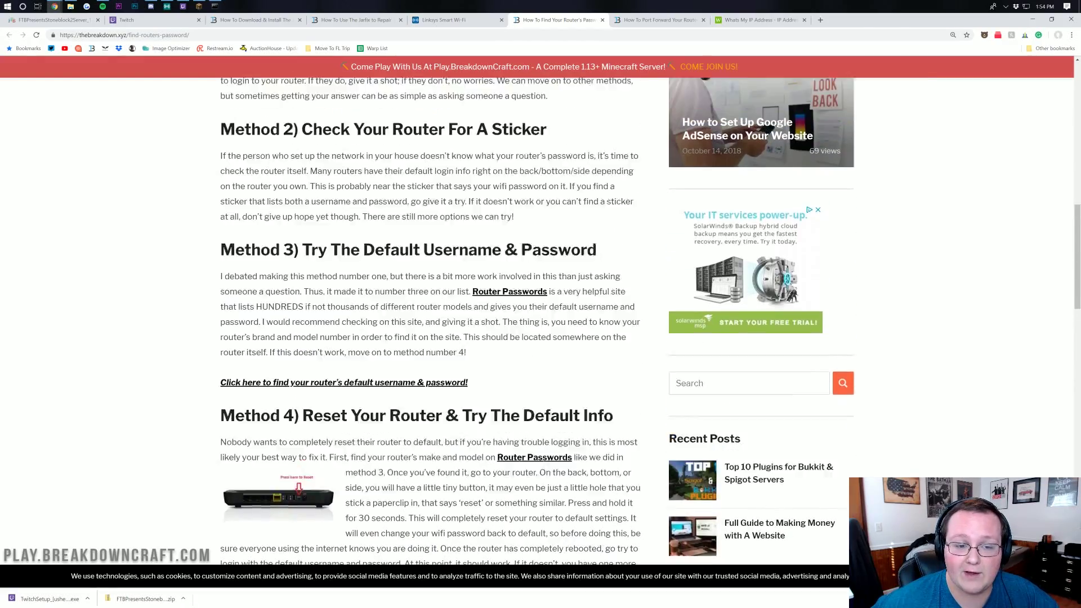
scroll(412, 285, down, 9)
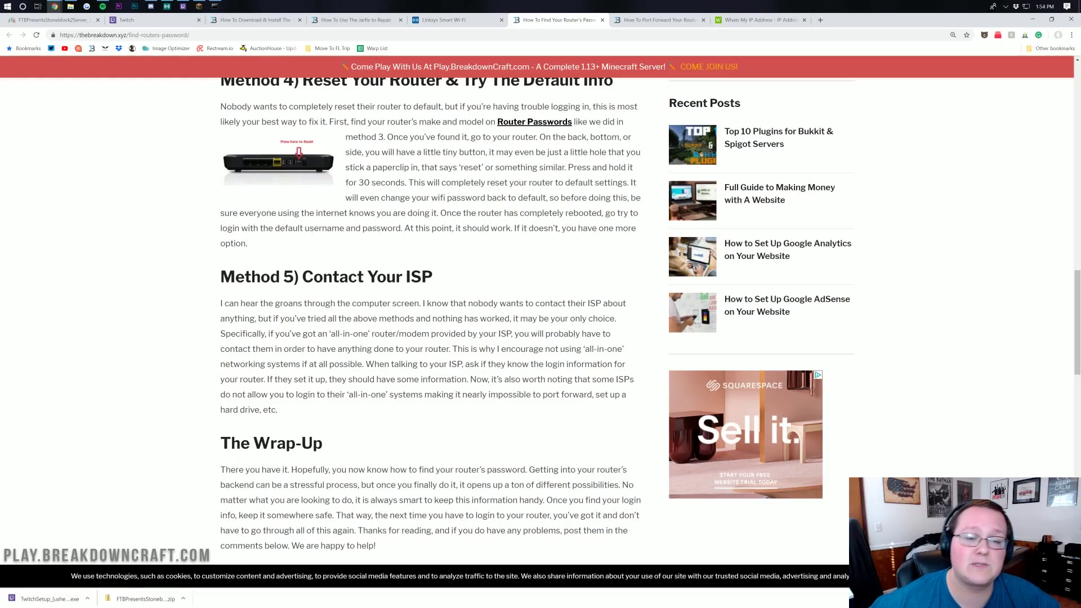
scroll(350, 192, up, 7)
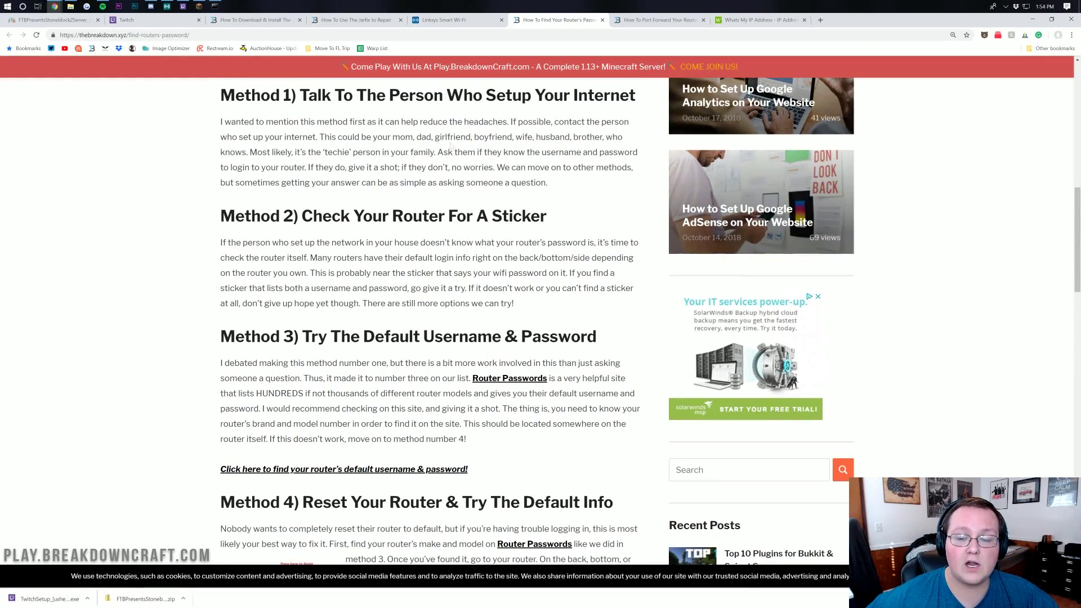
scroll(450, 146, down, 5)
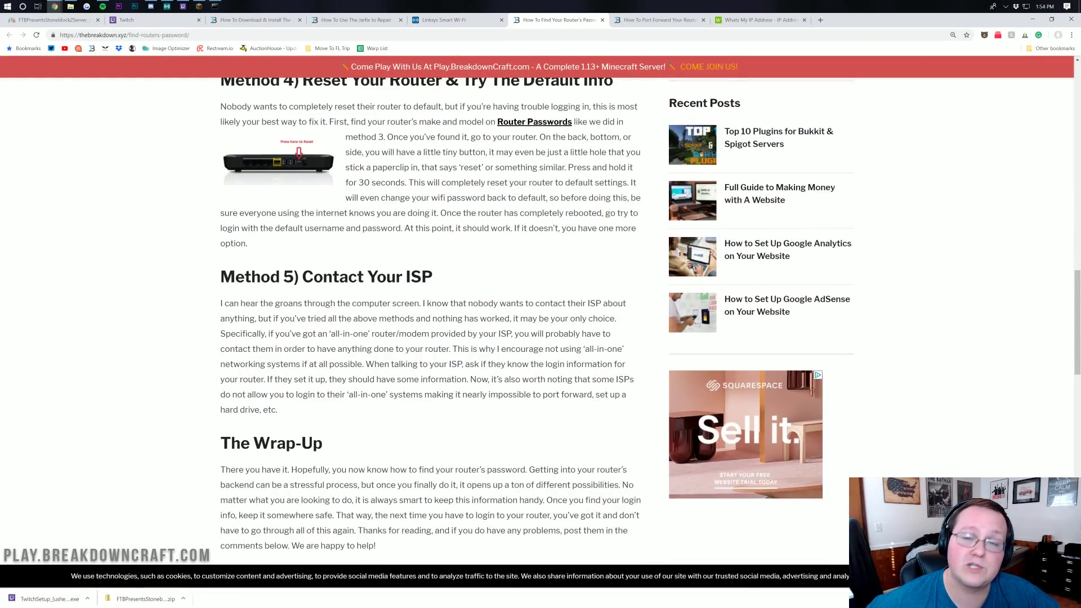
scroll(346, 327, up, 5)
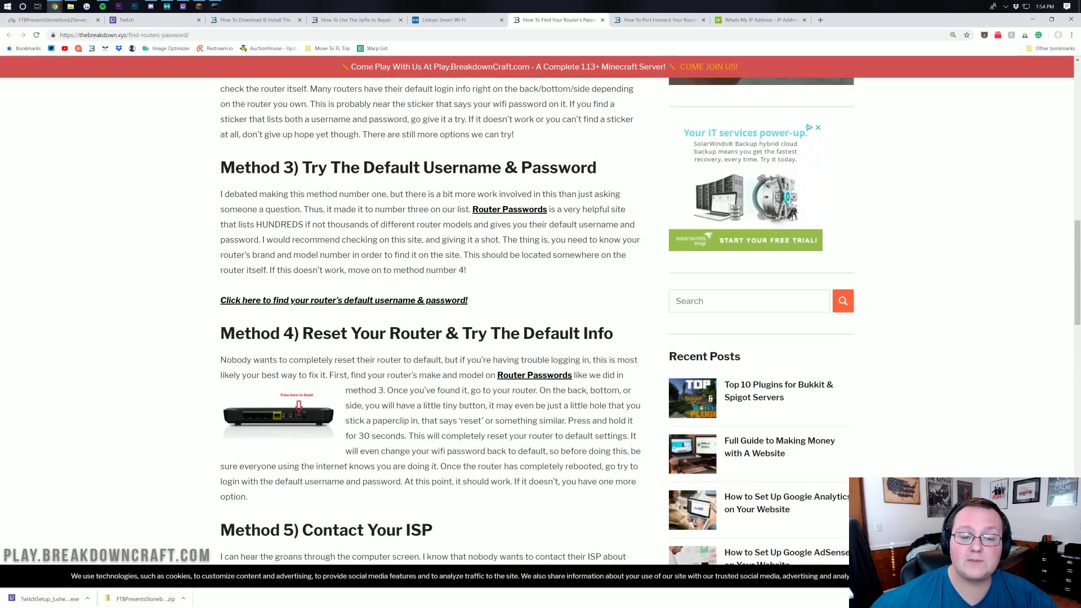
scroll(406, 278, up, 10)
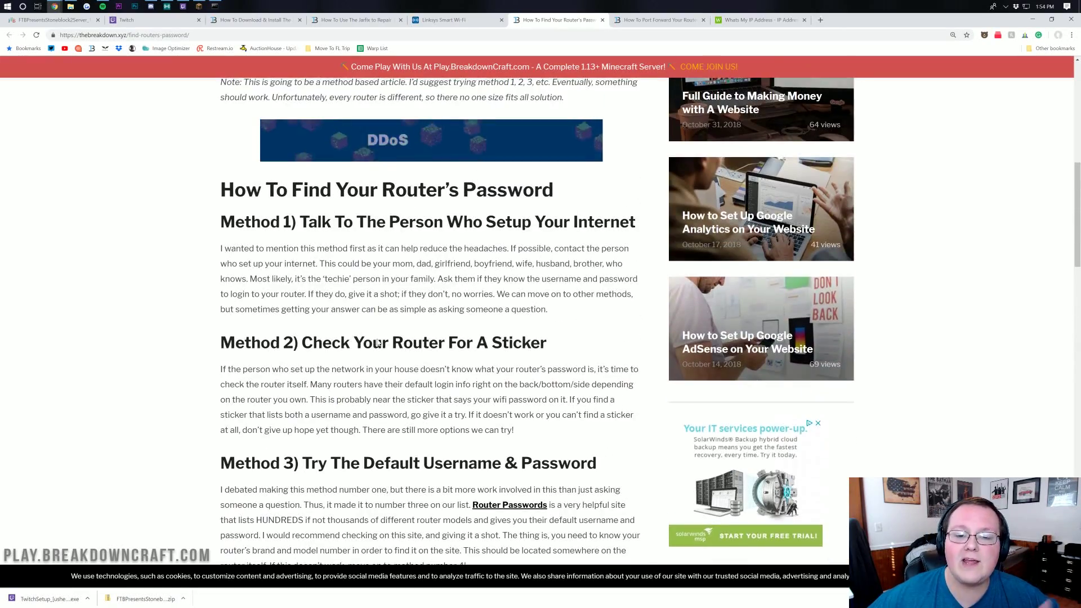
scroll(432, 331, down, 2)
scroll(432, 329, up, 6)
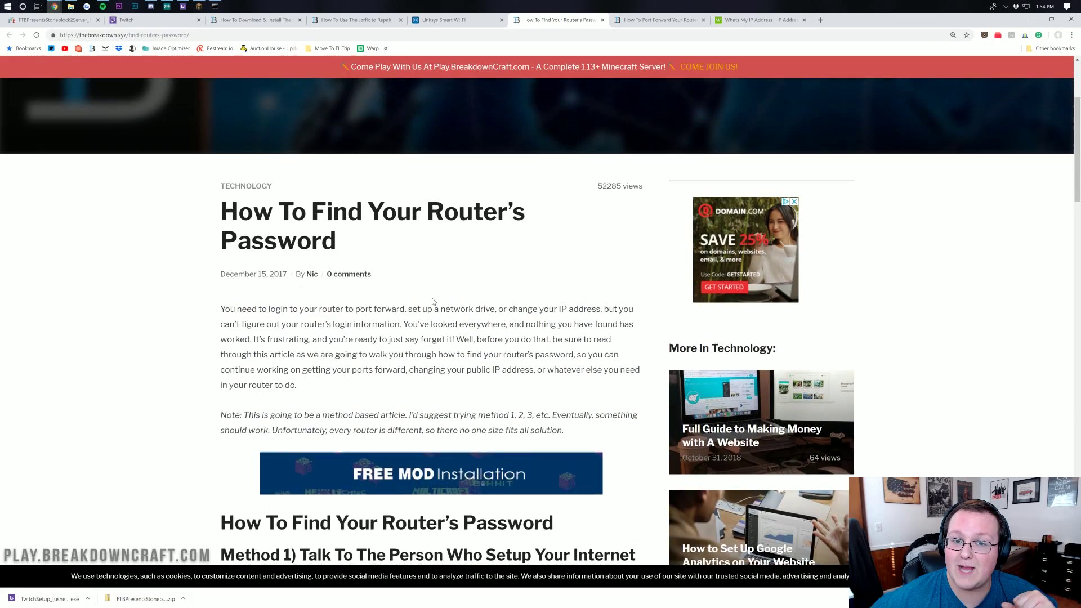
click(431, 20)
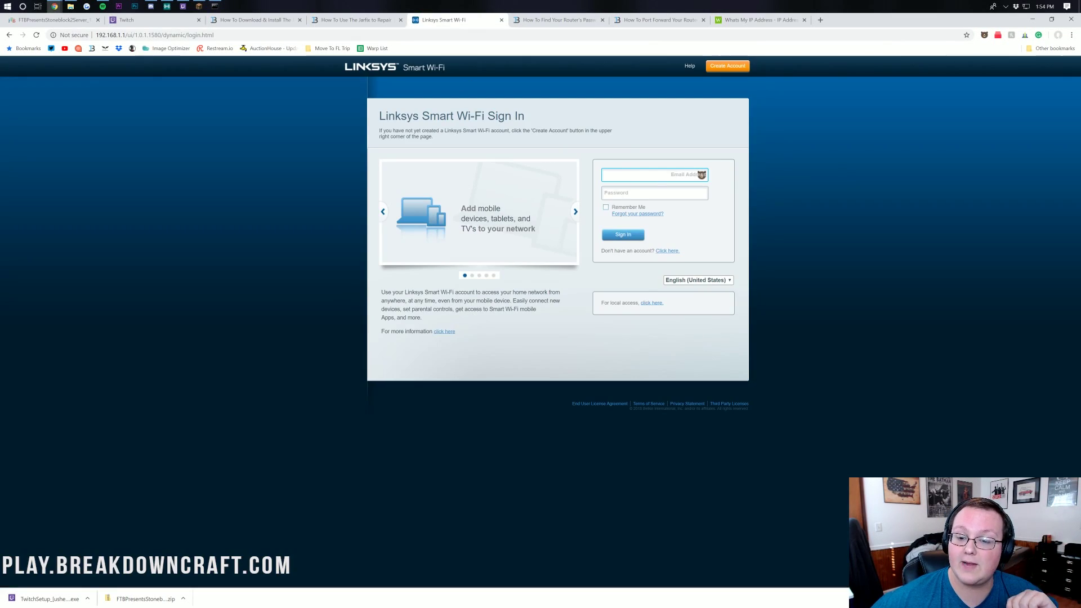
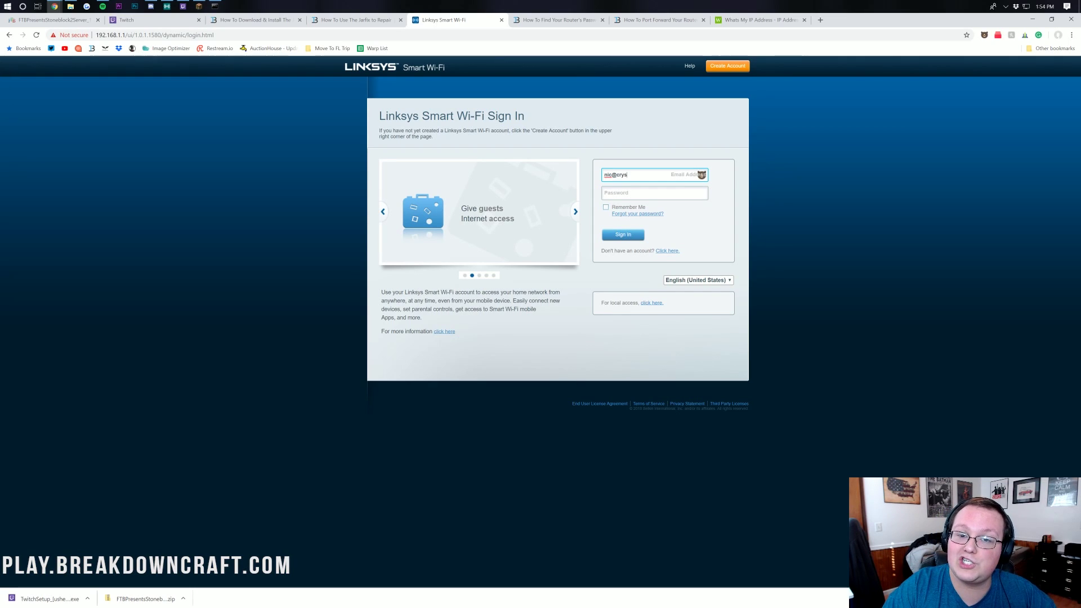
Sign in to the Linksys router with the account e-mail, then switch to the port forwarding guide tab
key(Return)
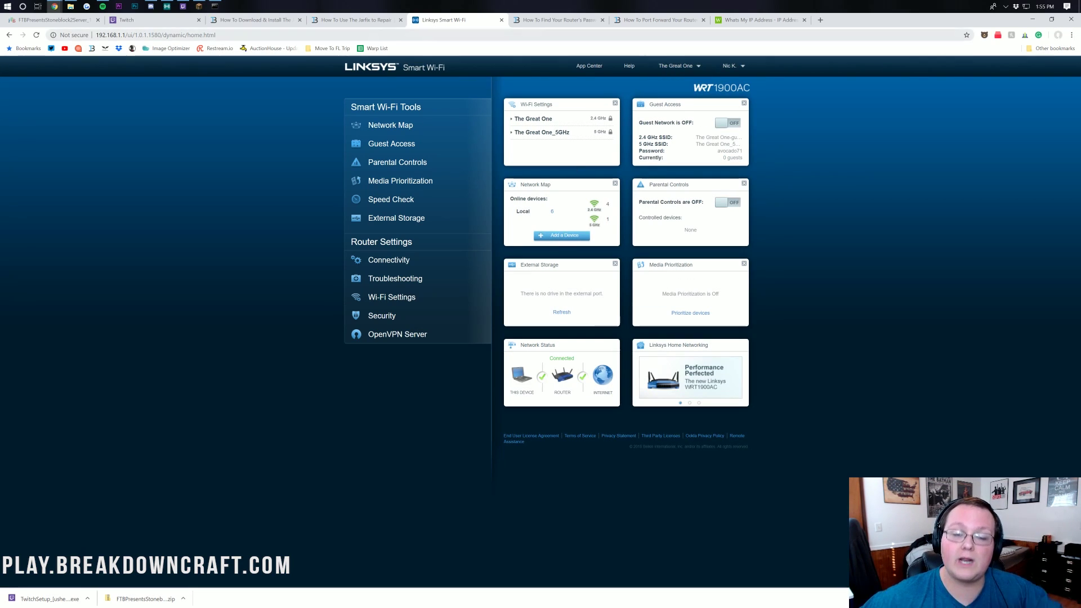
click(658, 20)
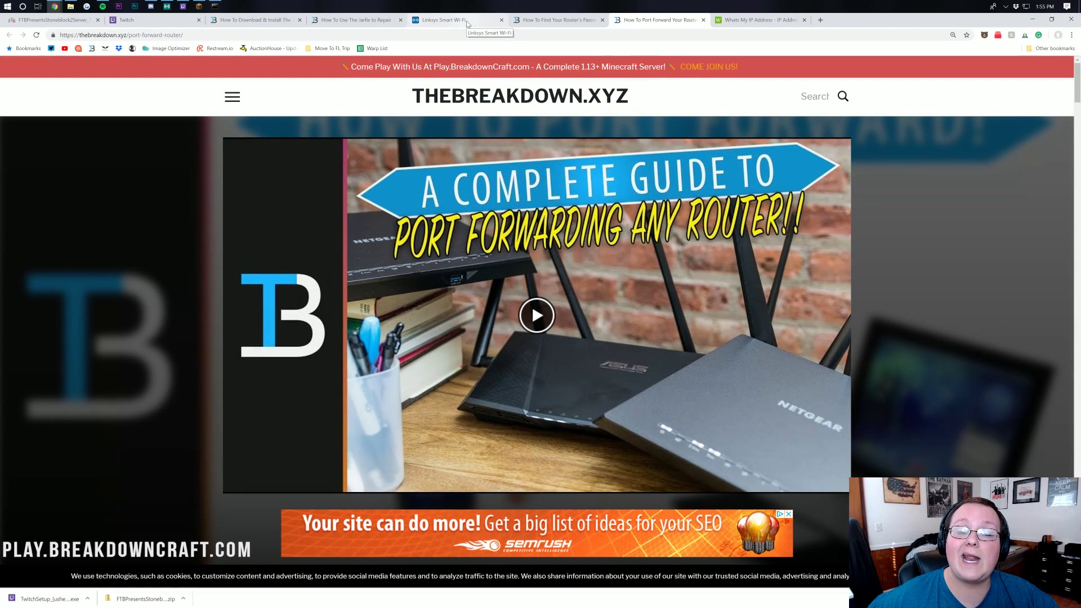
Switch back to the signed-in Linksys WRT1900AC dashboard tab
click(467, 21)
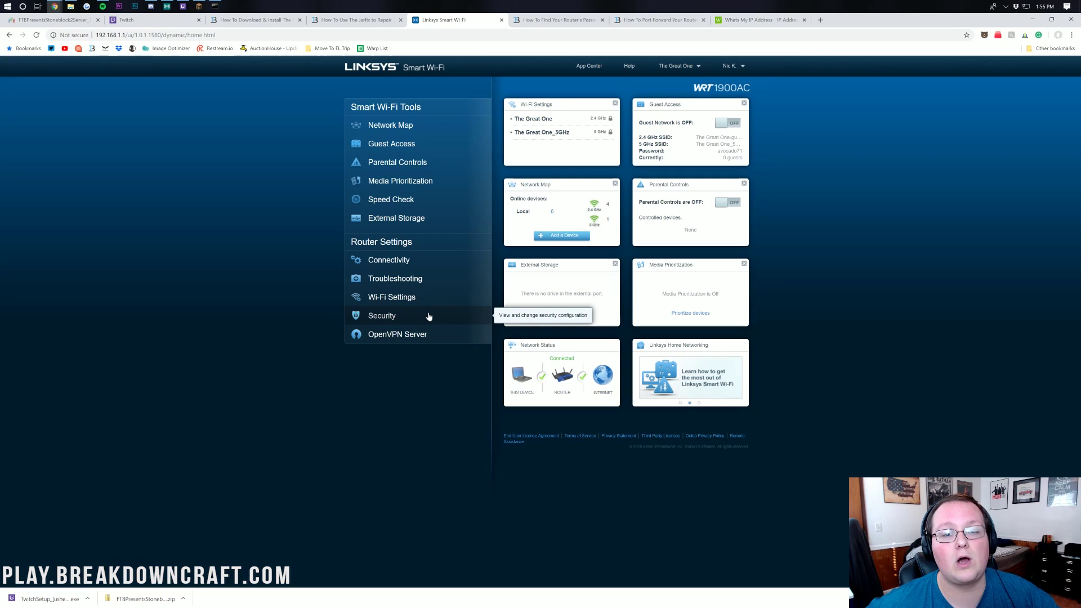
Delete the old Minecraft 25565 rule under Security > Apps and Gaming > Single Port Forwarding
click(429, 317)
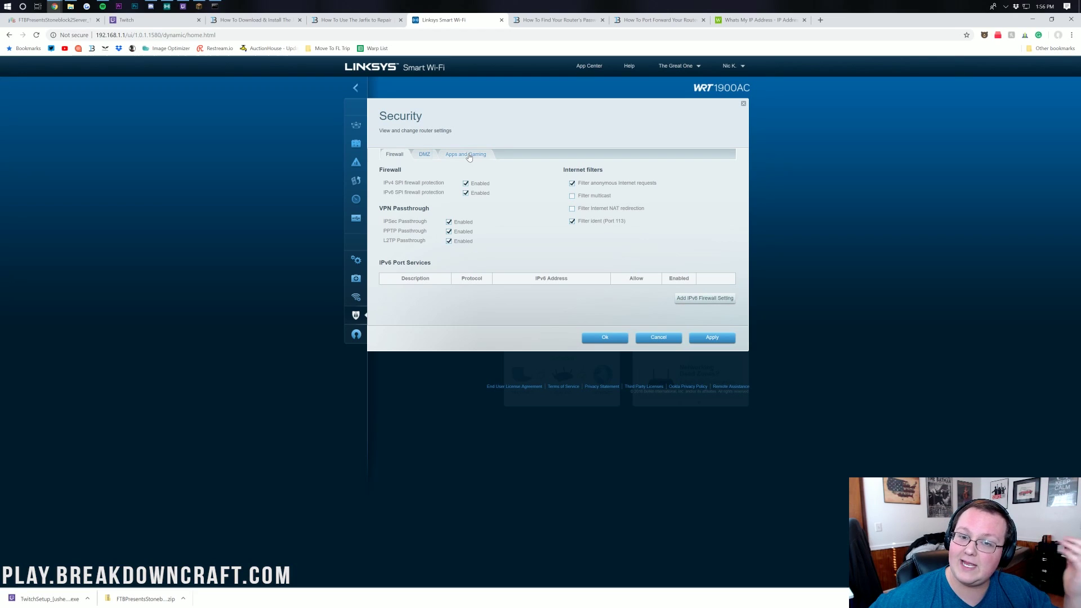
click(467, 155)
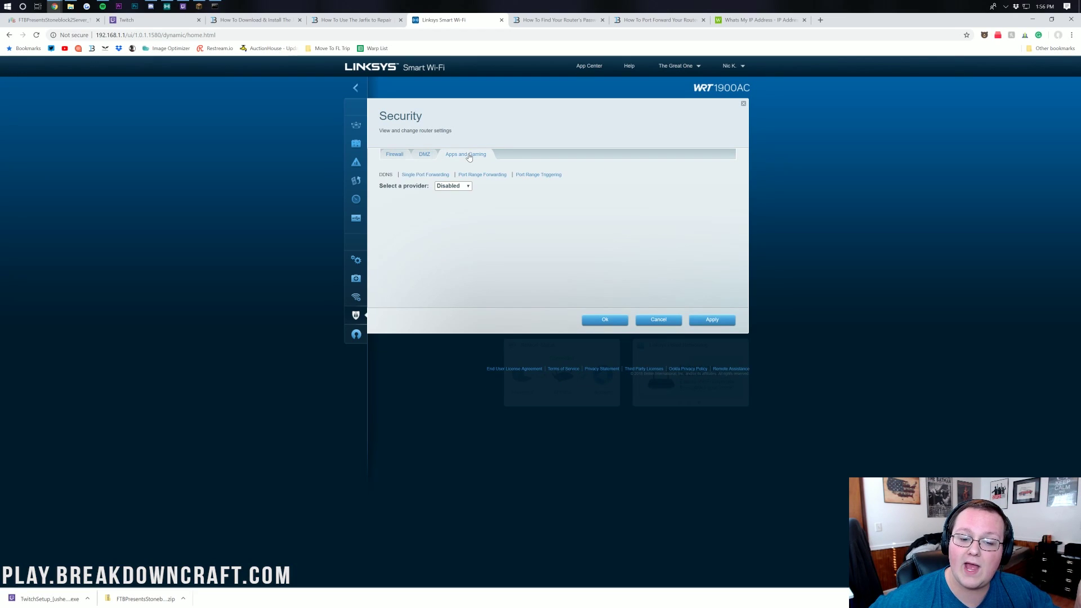
click(428, 178)
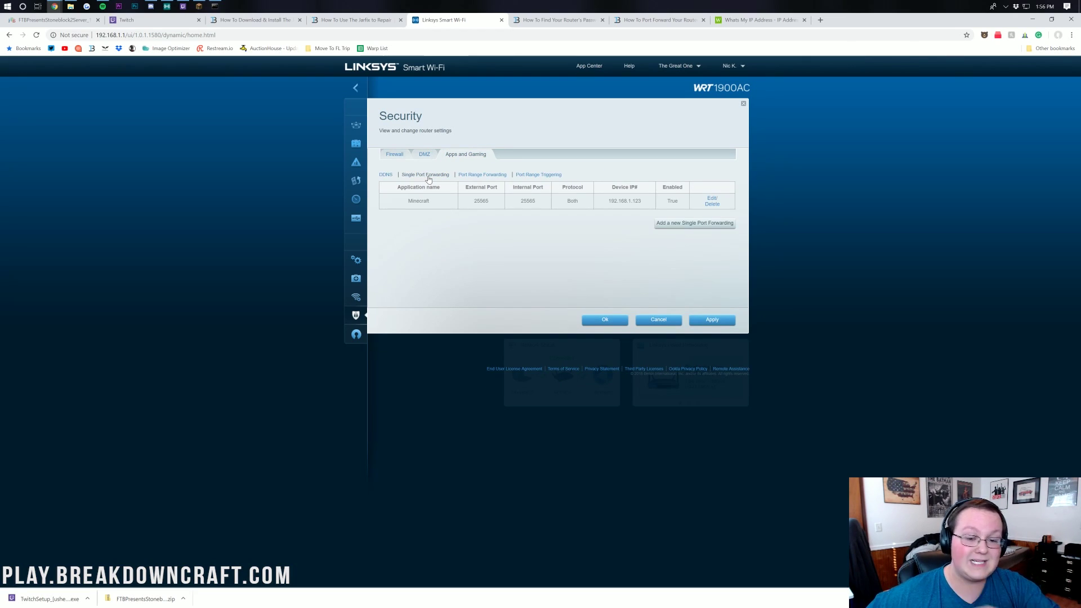
click(711, 204)
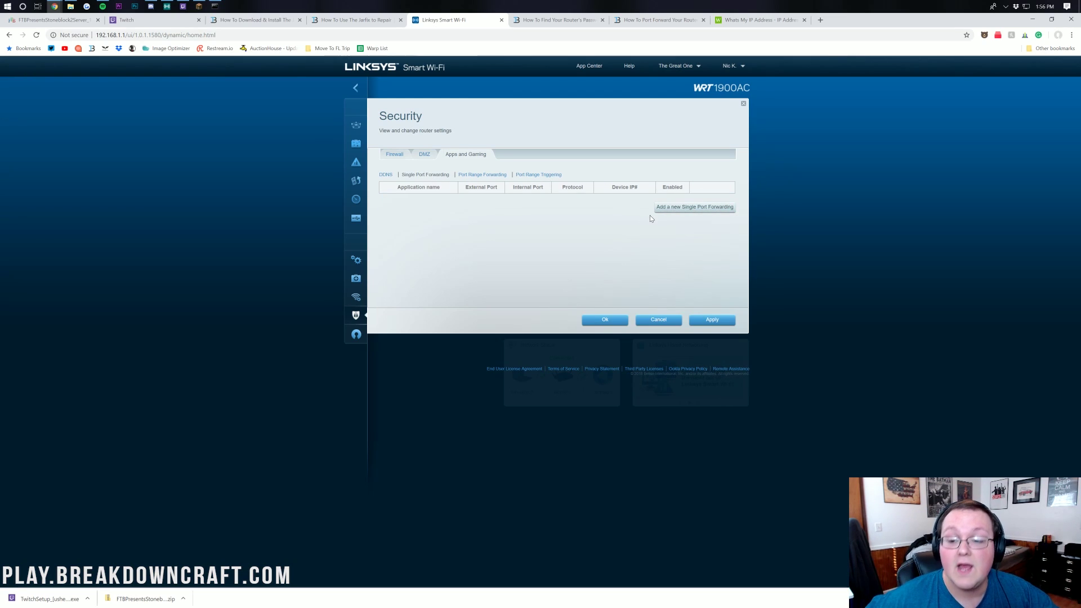
Add a forwarding row named Minecraft with ports 25565/25565, protocol Both, enabled
click(658, 210)
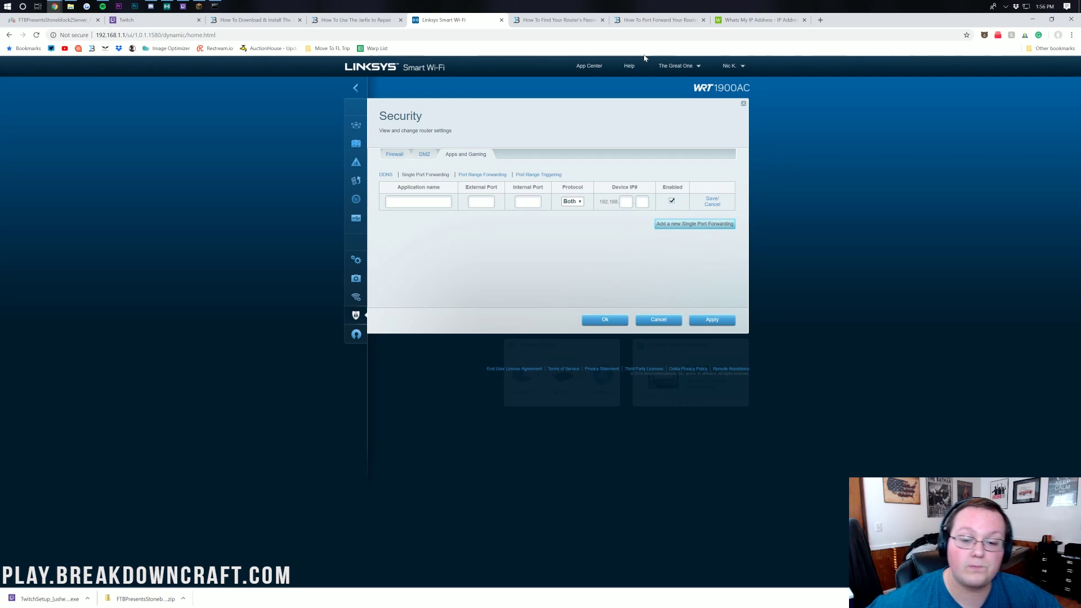
click(418, 202)
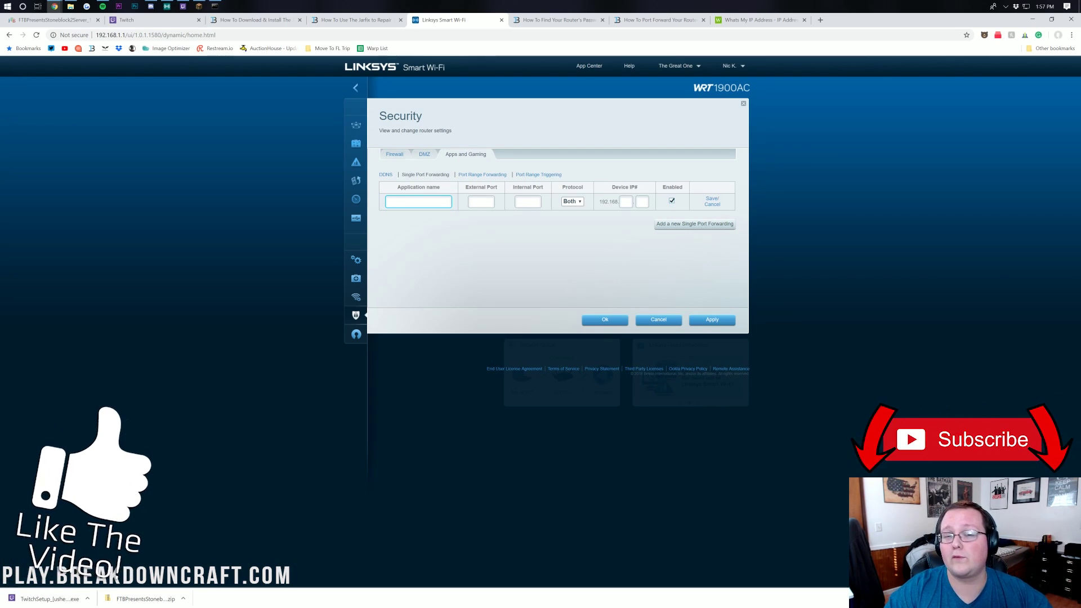
text(Minecraft)
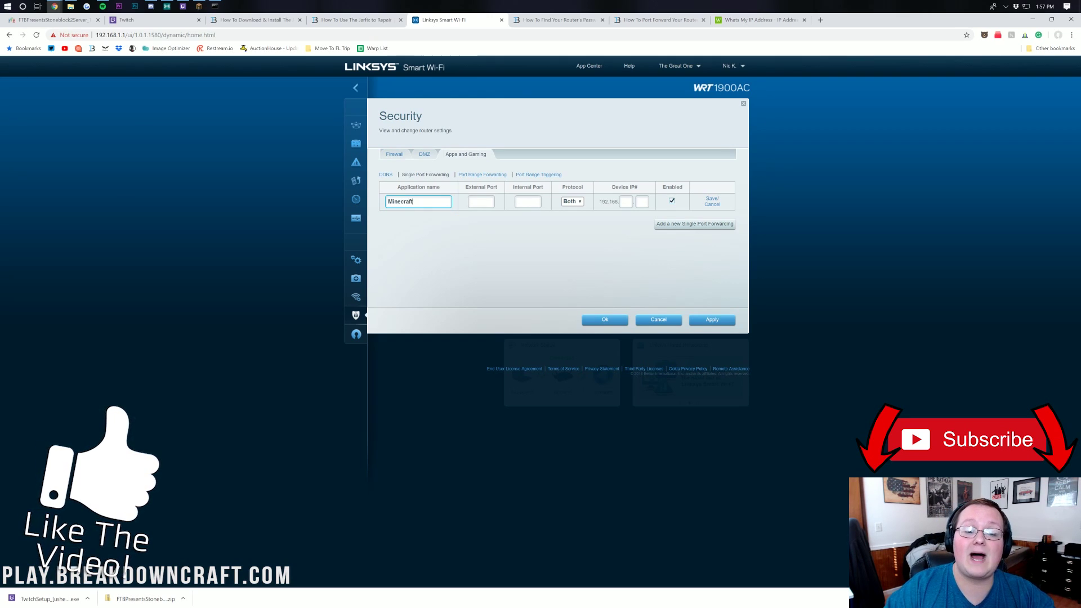
key(Tab)
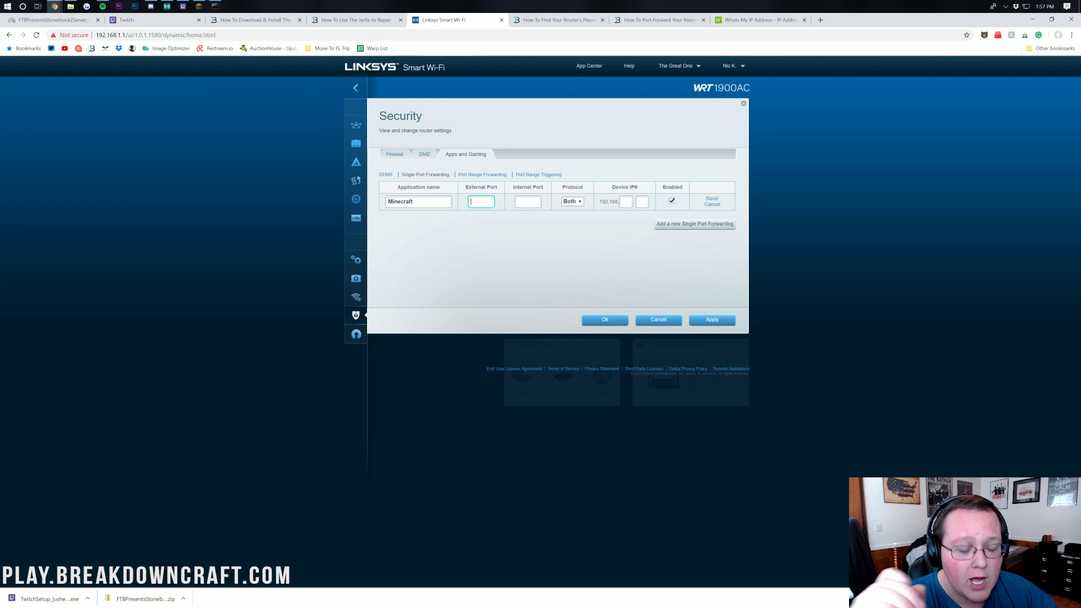
text(5565)
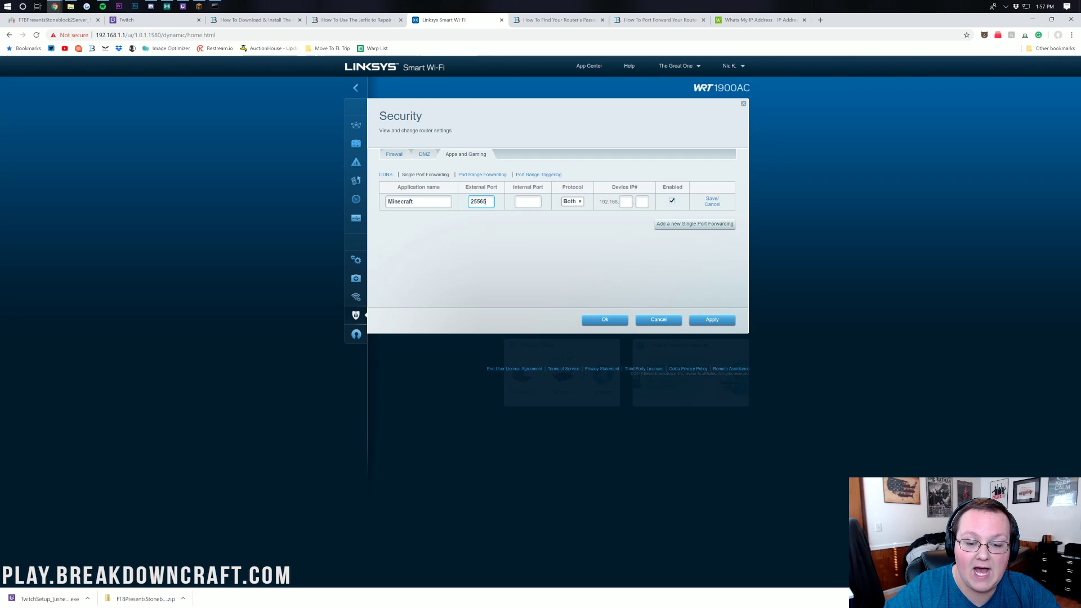
click(528, 202)
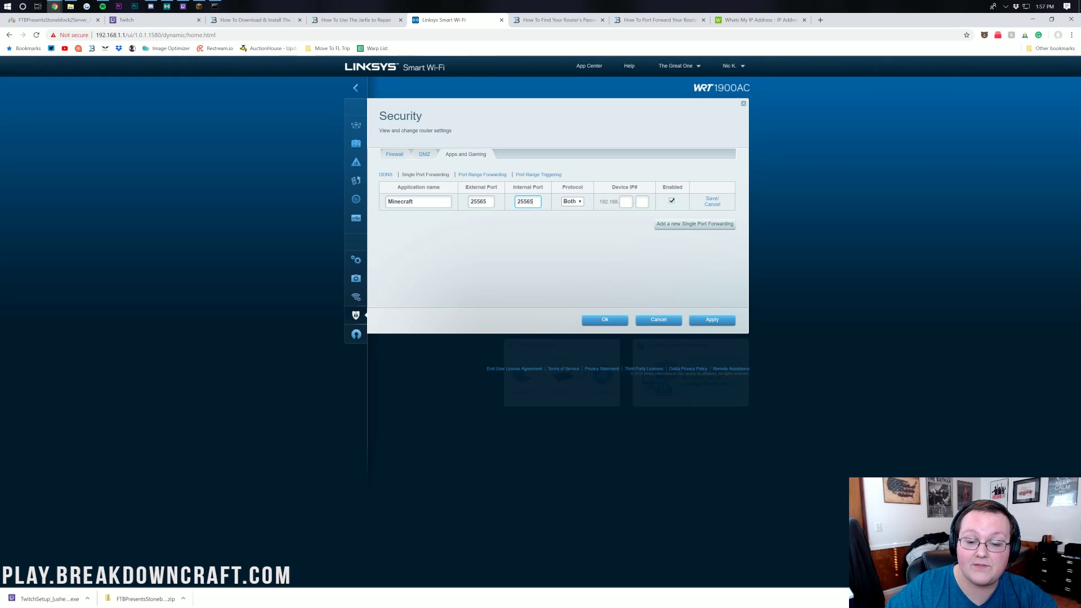
click(577, 201)
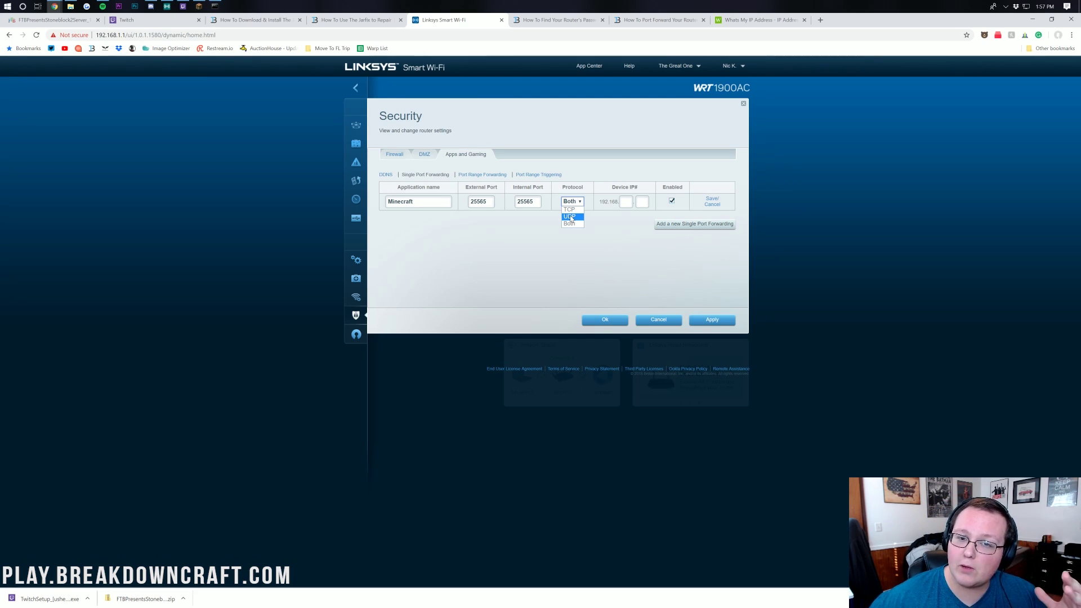
click(570, 217)
click(578, 198)
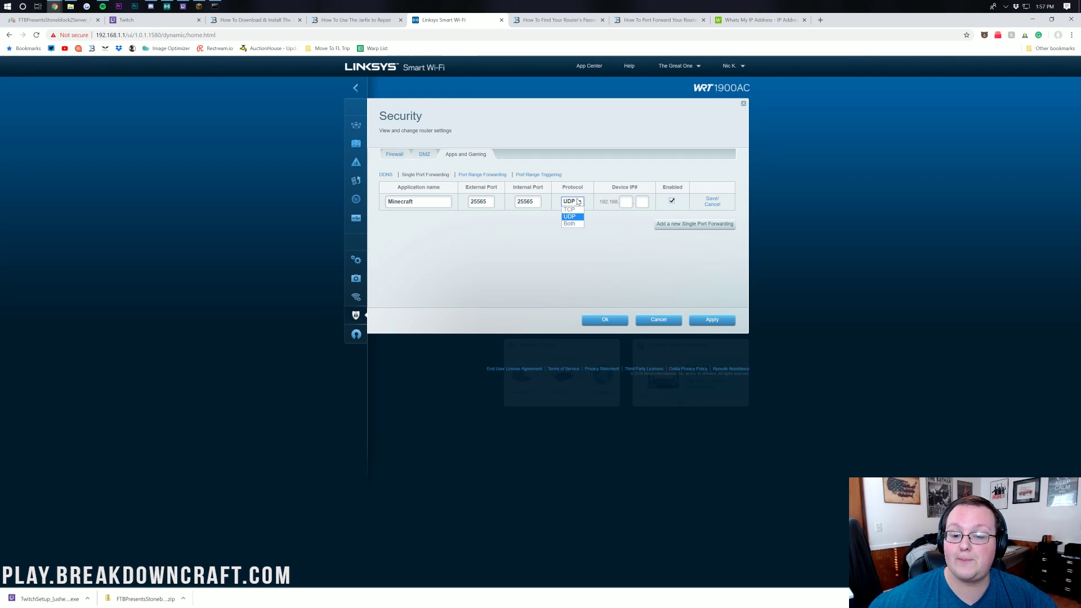
click(576, 224)
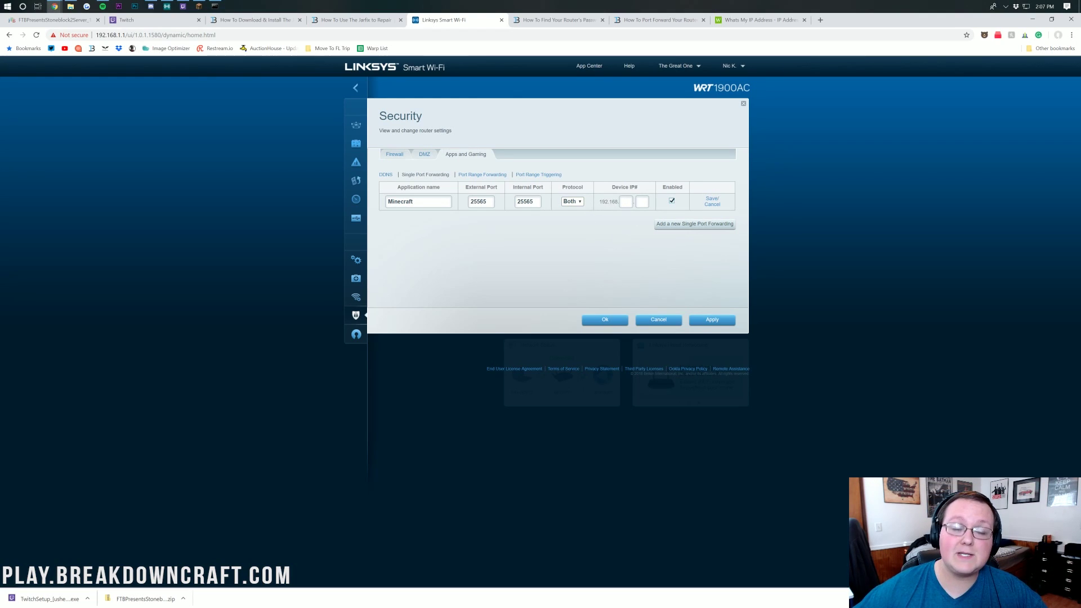
Point the Minecraft rule at device IP 192.168.1.123, checked in ipconfig, and save it
click(214, 6)
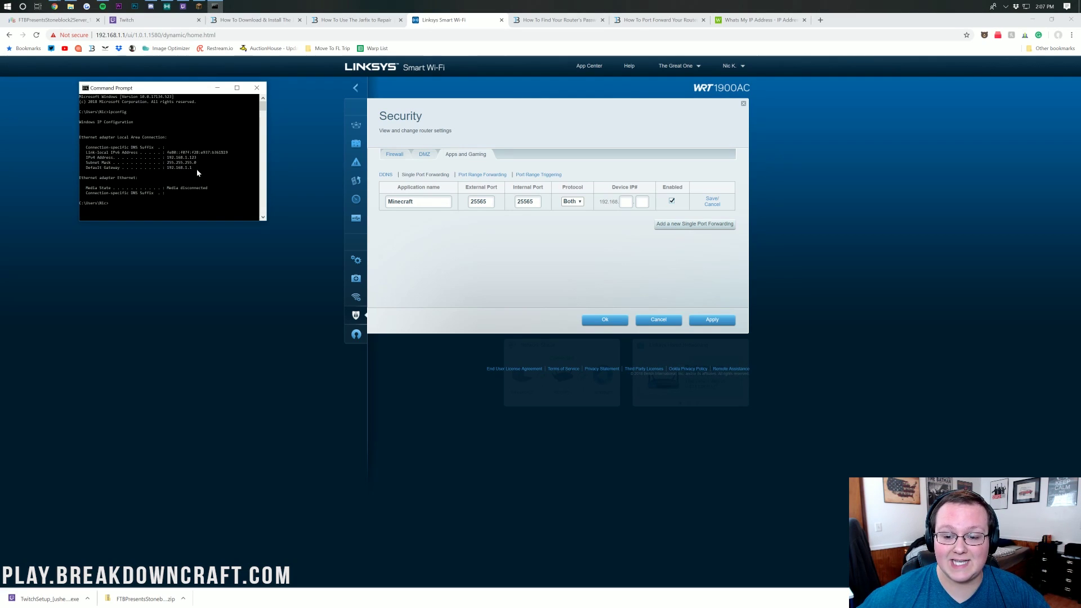
click(625, 201)
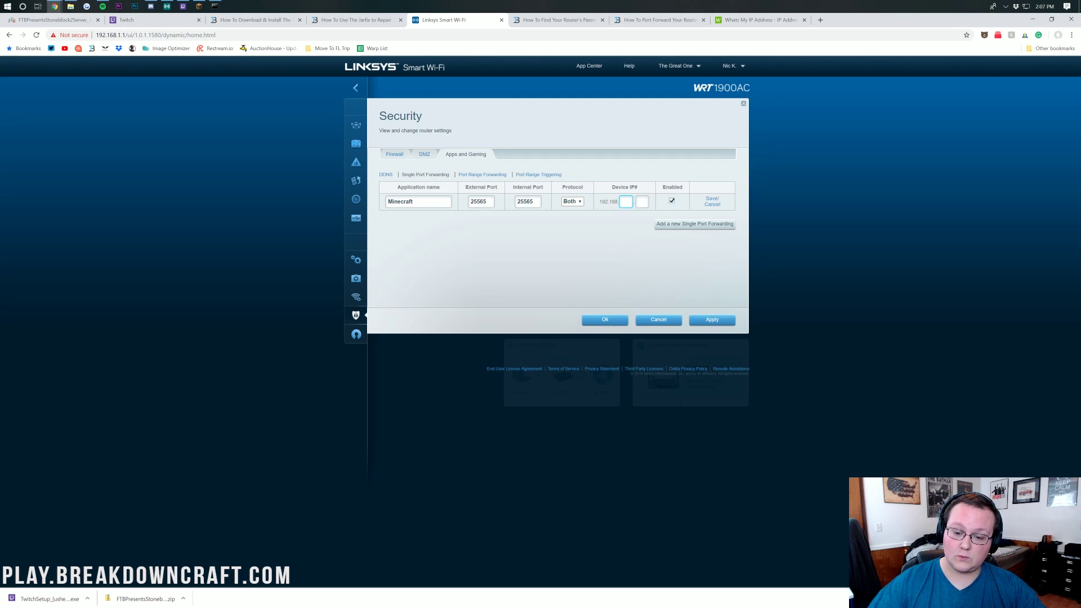
text(1)
key(Tab)
text(12)
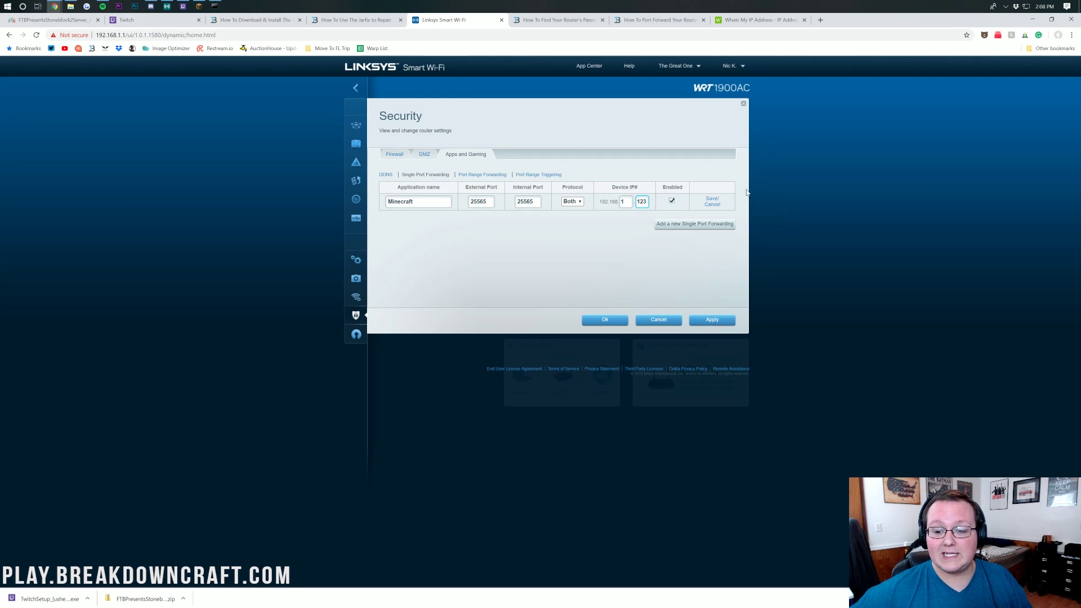
click(711, 198)
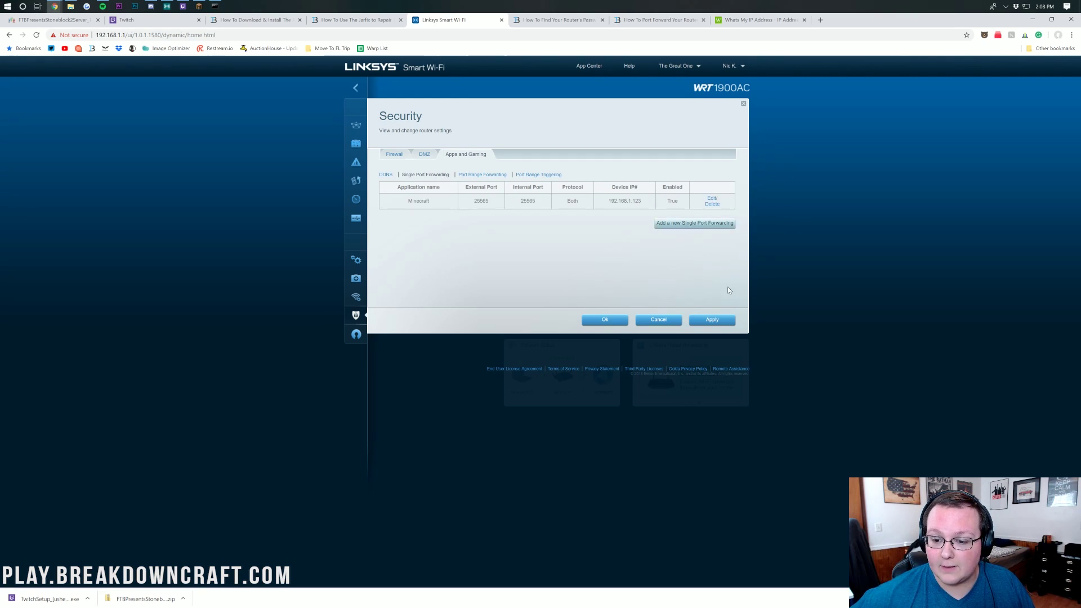
Apply the router changes, select the public IP shown on WhatsMyIP, and return to the Linksys tab
click(718, 318)
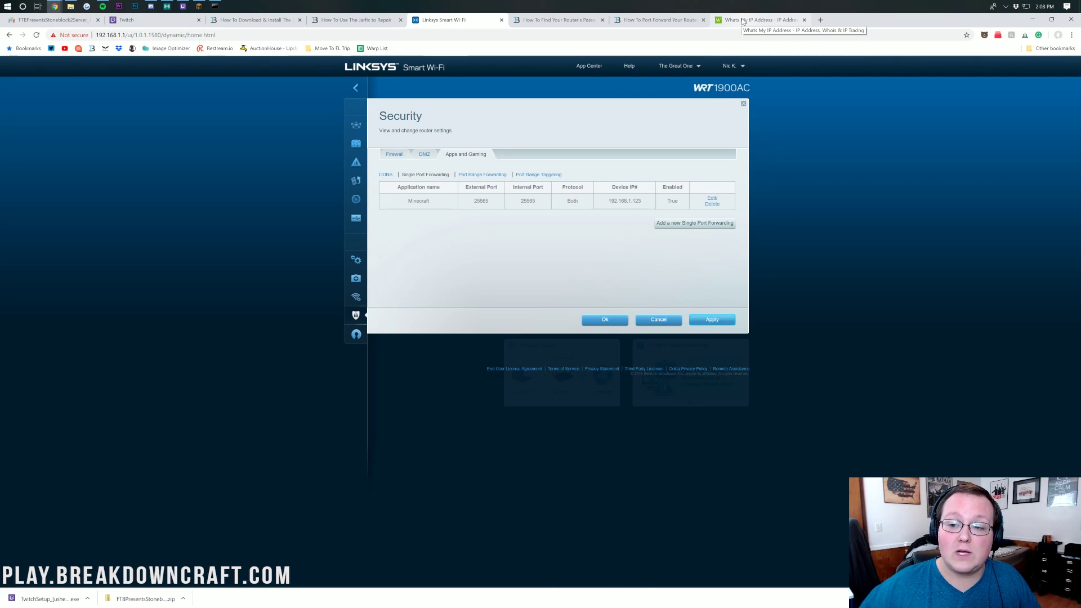
click(743, 20)
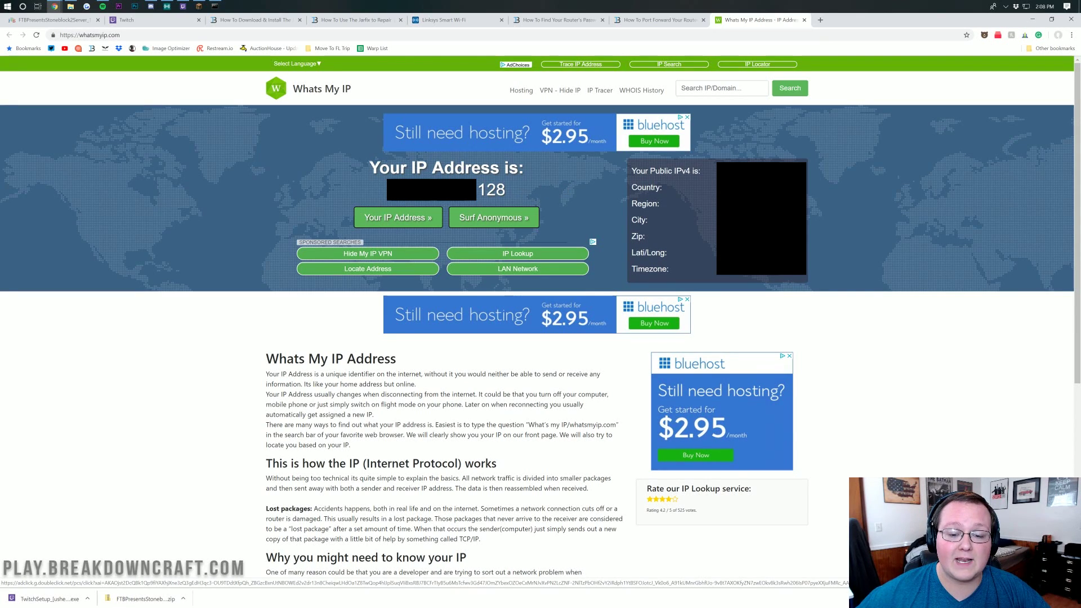
click(568, 192)
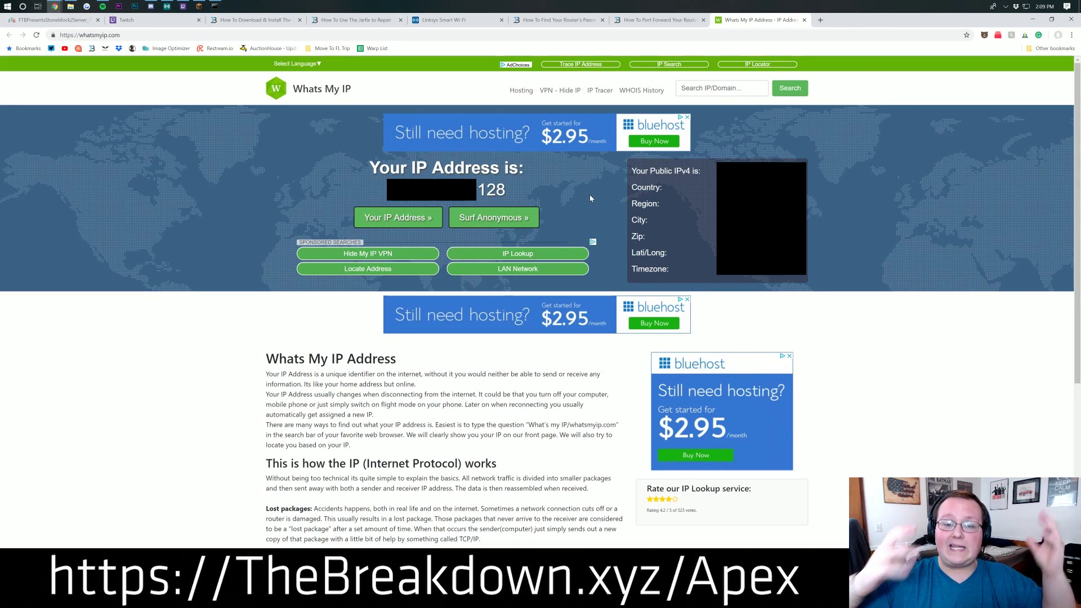
double_click(491, 190)
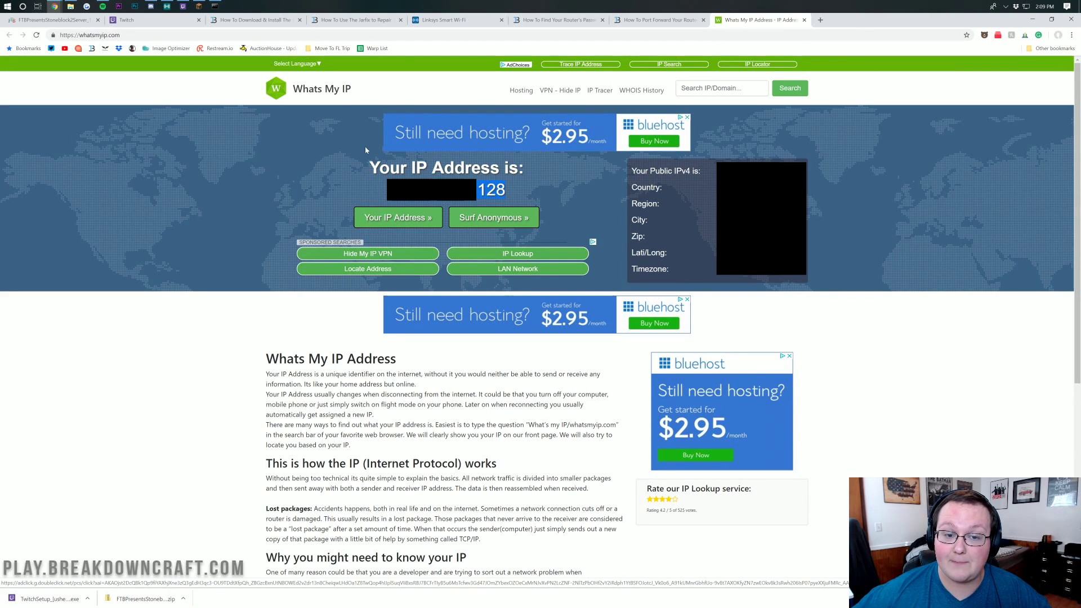
click(477, 19)
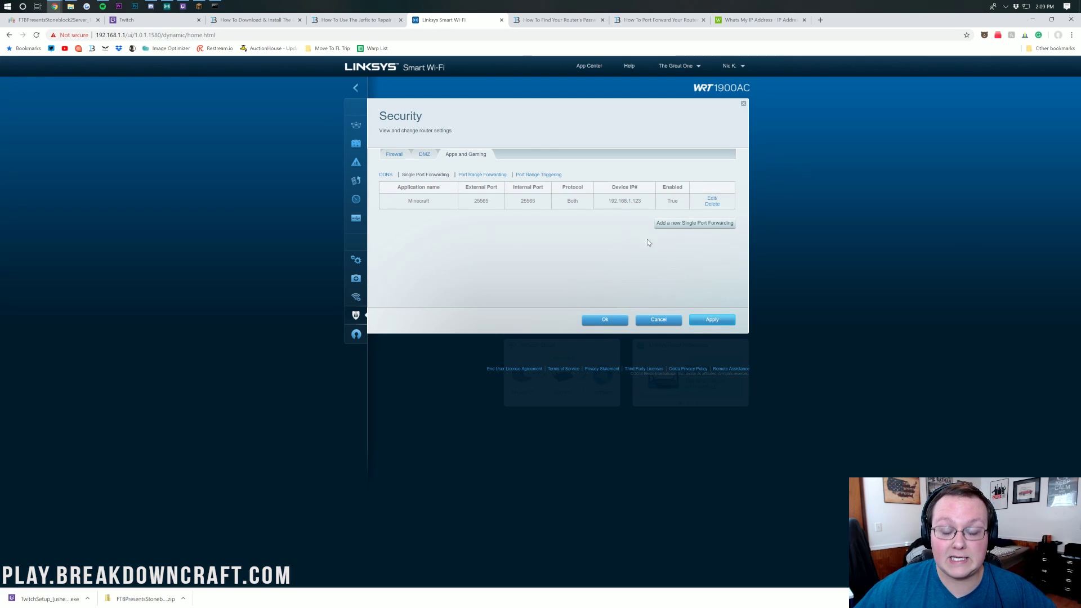
Confirm the Linksys security settings with Ok and minimize Chrome to the desktop
click(613, 322)
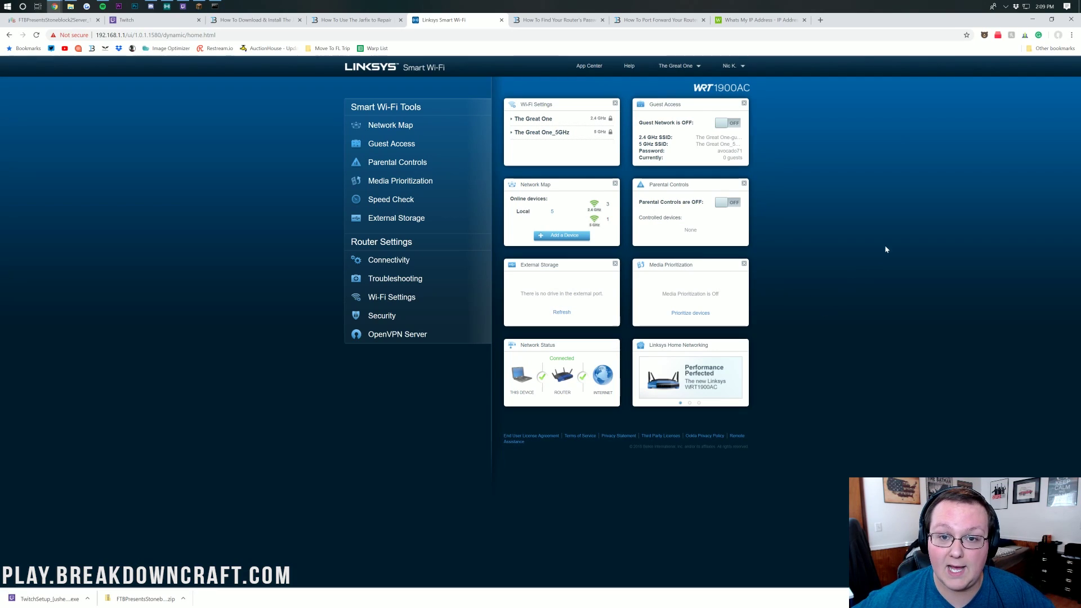
click(1033, 18)
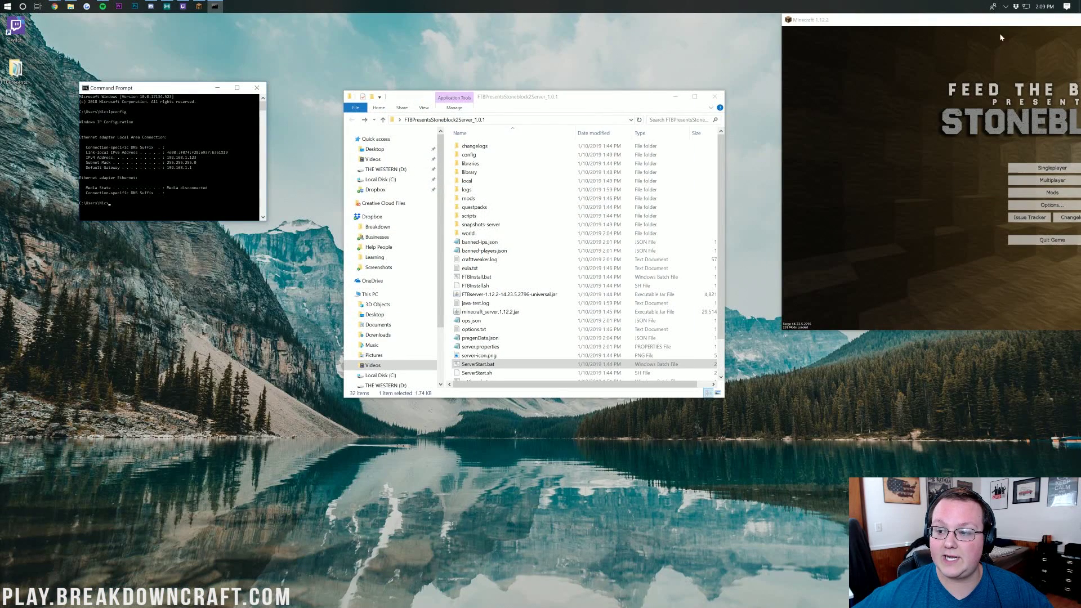
drag(859, 22, 389, 98)
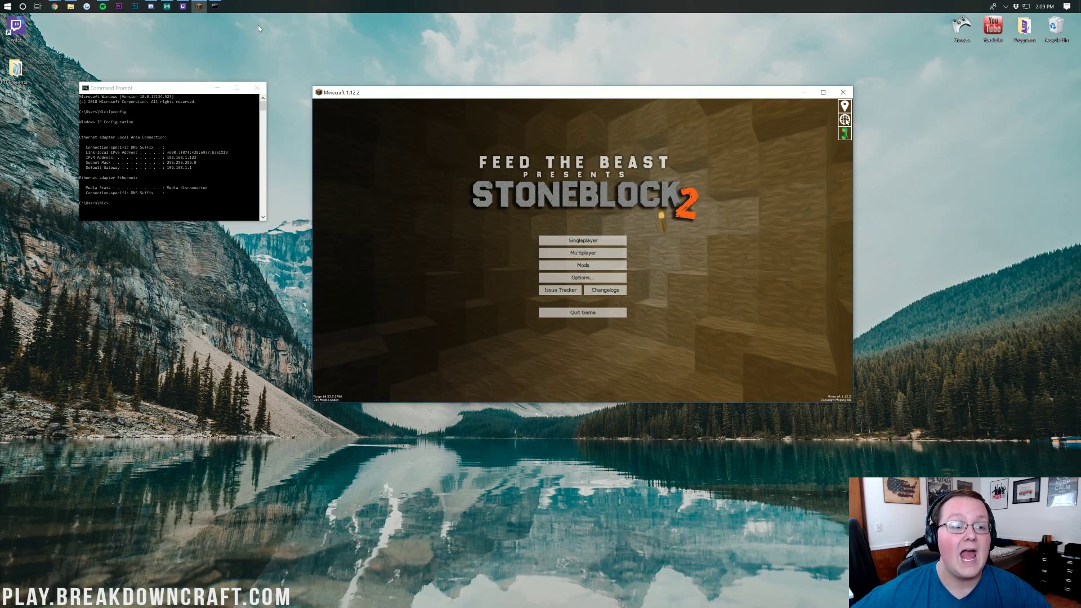
Delete the world folder from the Stoneblock 2 server files and run ServerStart.bat
click(70, 6)
click(477, 234)
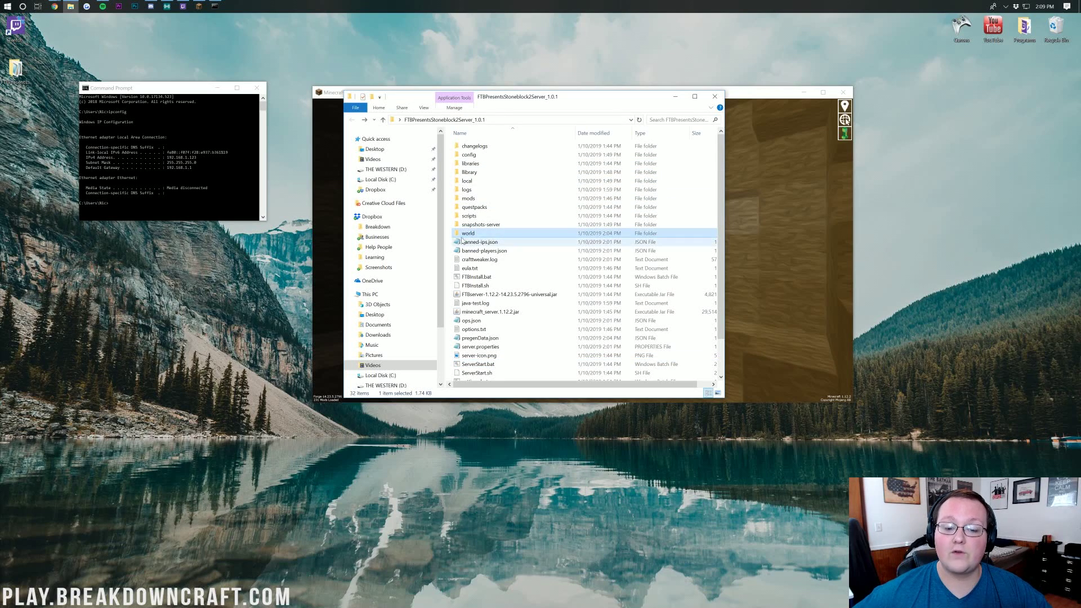
right_click(478, 237)
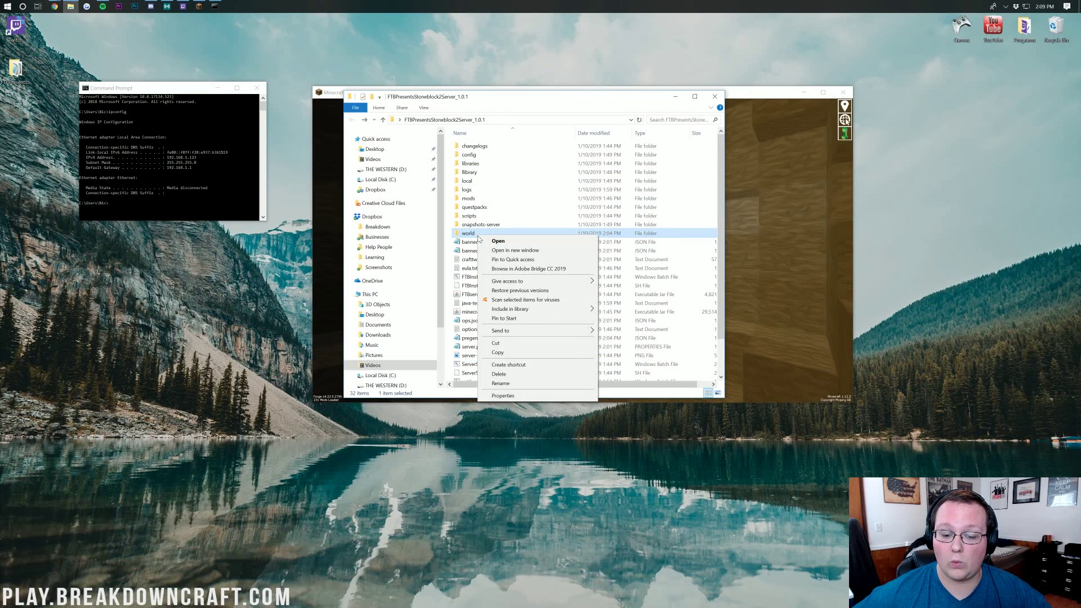
click(527, 373)
click(571, 342)
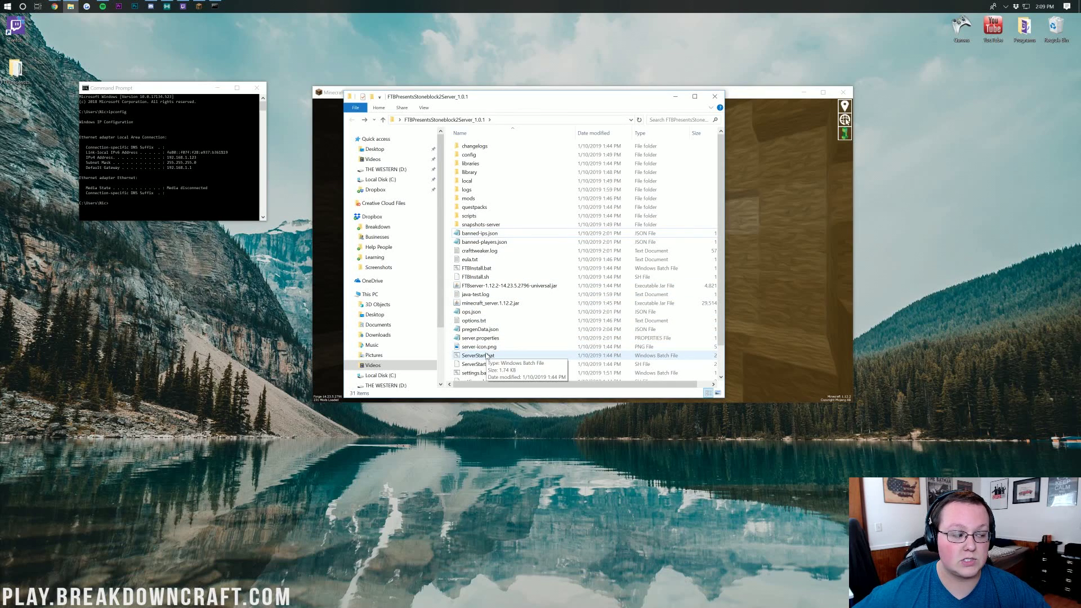
double_click(487, 356)
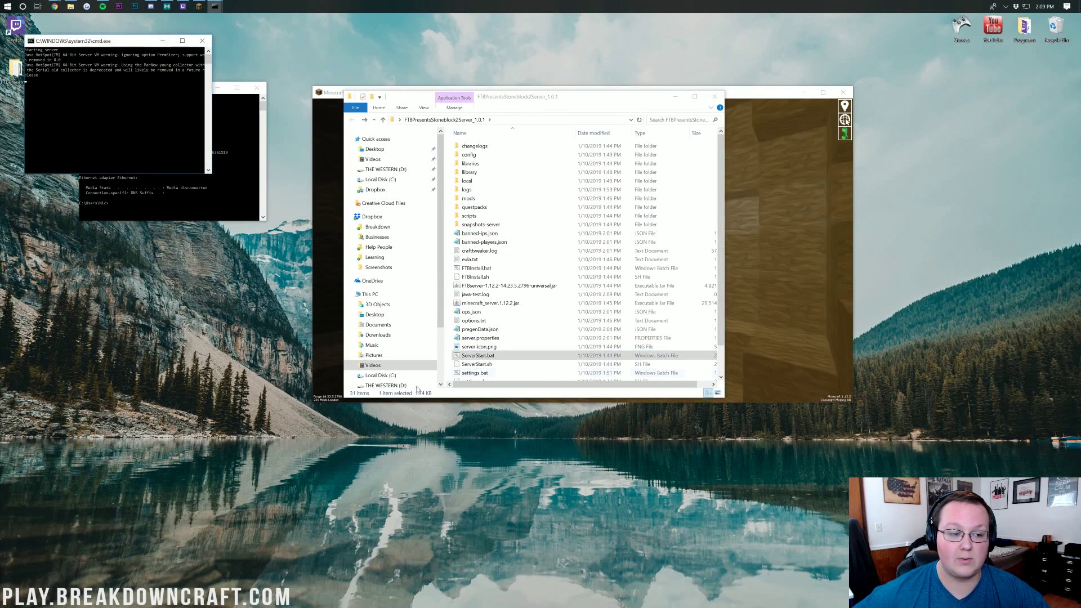
Place the cmd.exe server console below the IP window and focus the Minecraft window
drag(52, 42, 107, 236)
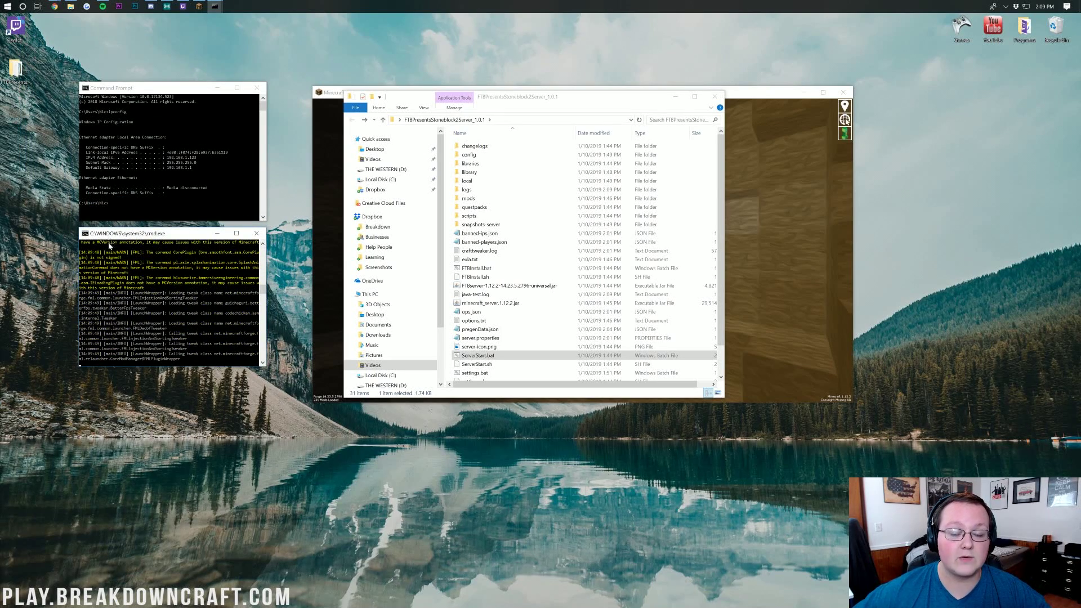
click(821, 291)
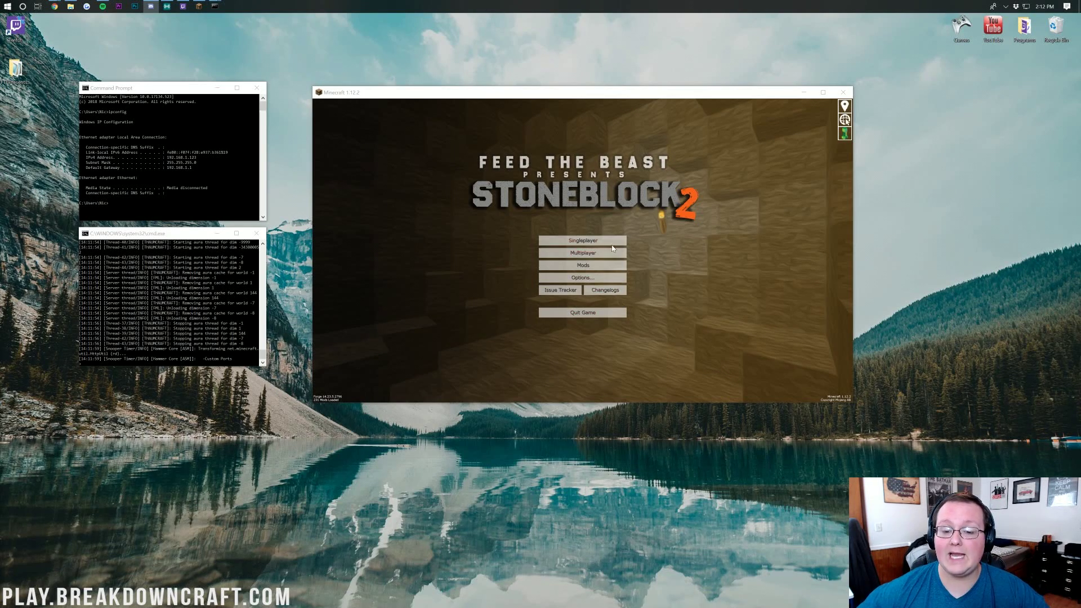
Direct-connect from Multiplayer to the Stoneblock 2 server by pasting its public IP ending in .128
click(573, 252)
click(610, 381)
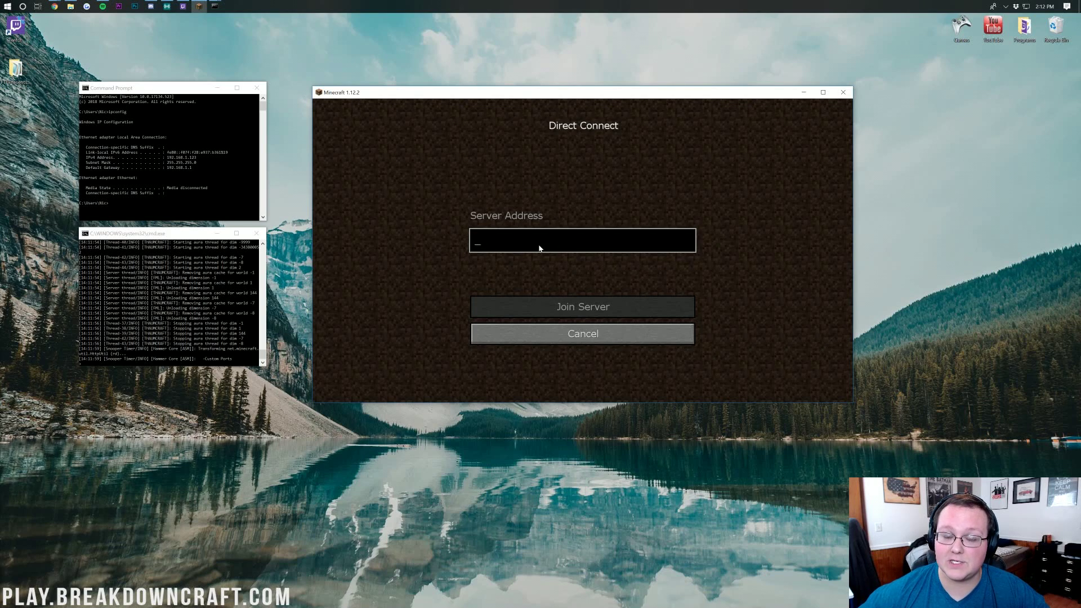
text(.128)
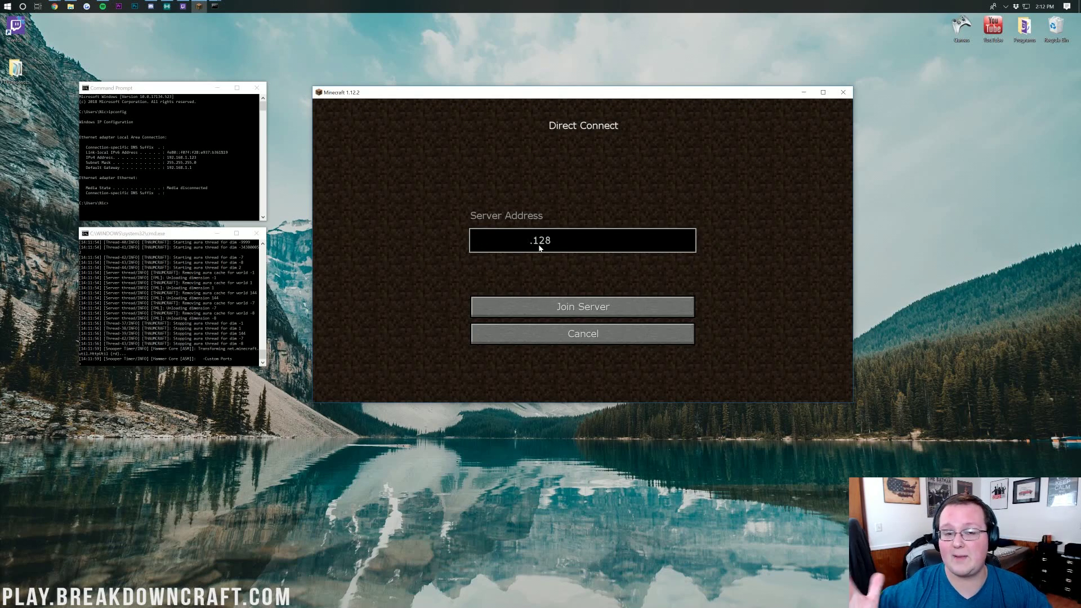
click(580, 305)
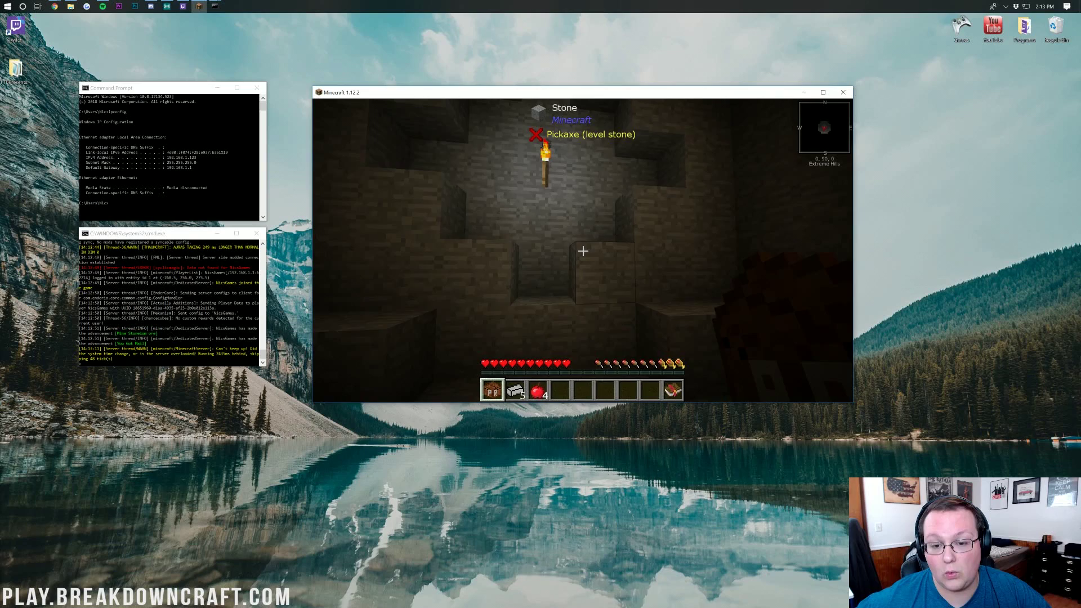
key(s)
key(w)
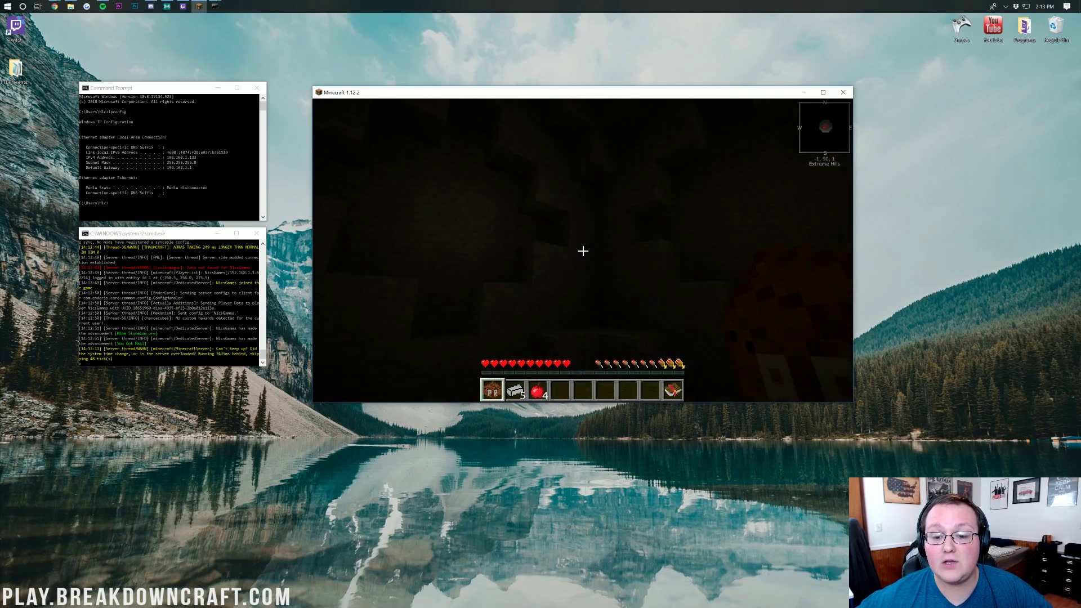
key(space)
key(w)
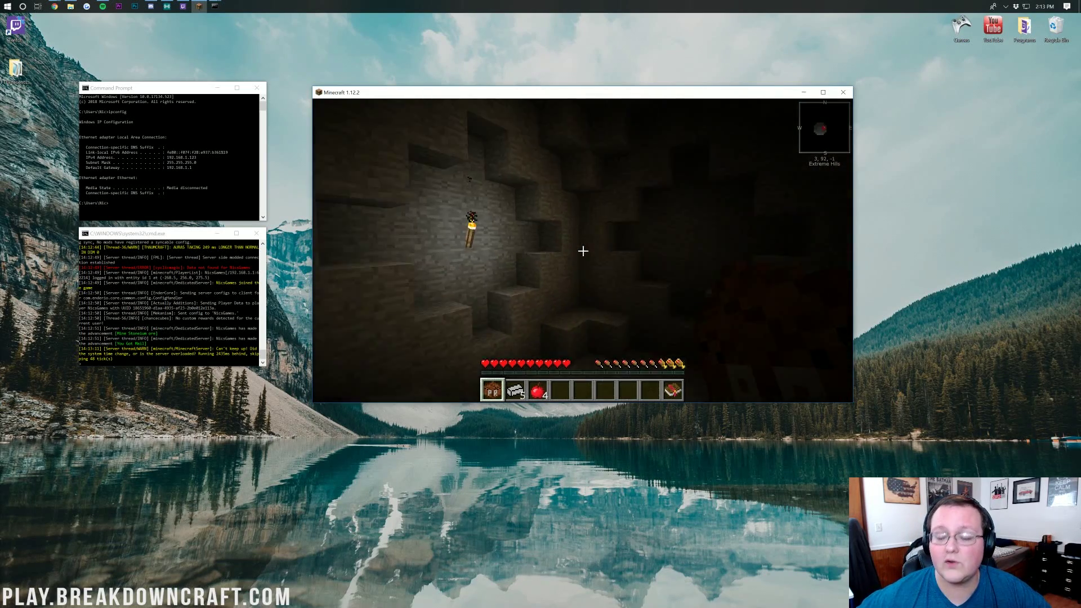
key(w)
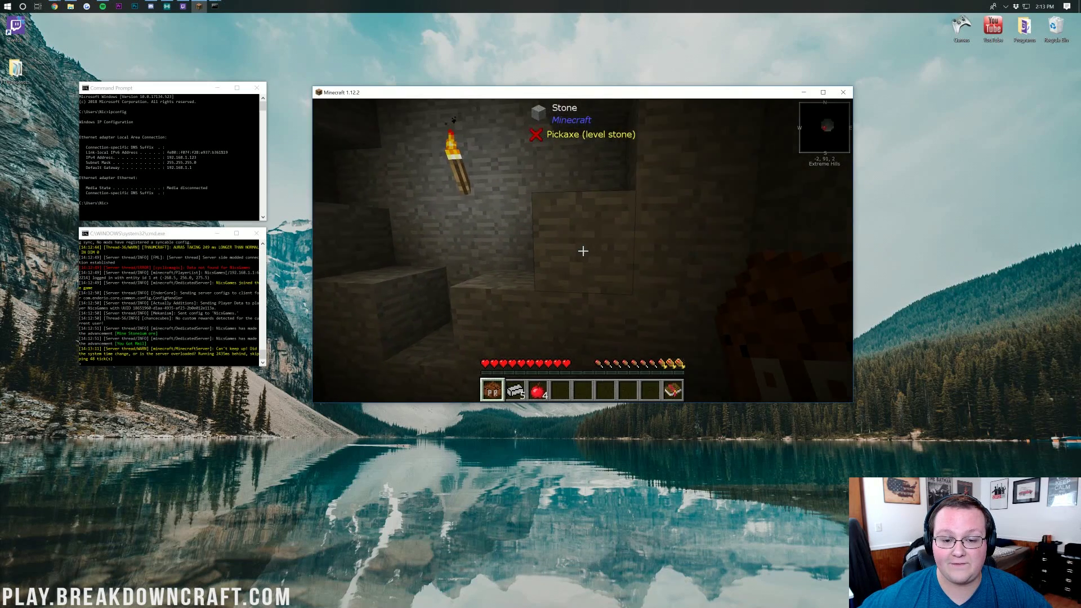
key(w)
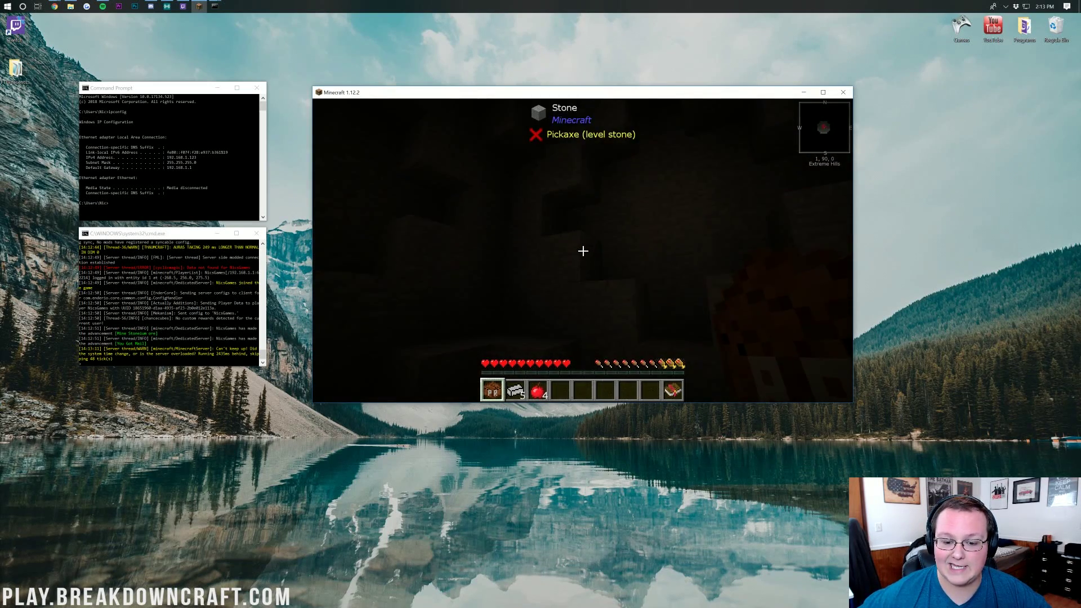
key(w)
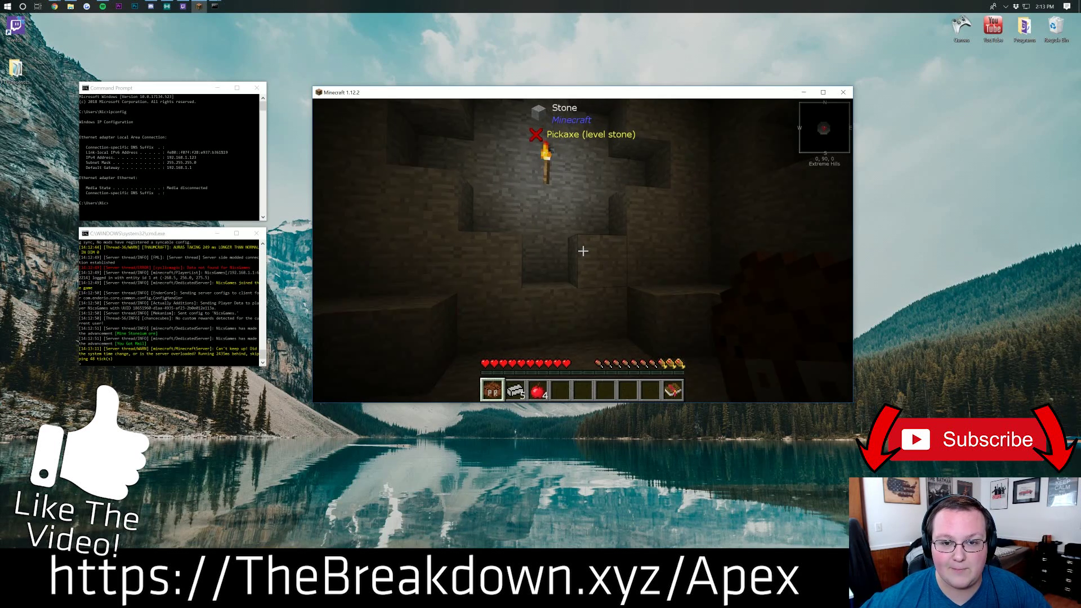
key(w)
key(s)
key(a)
key(w)
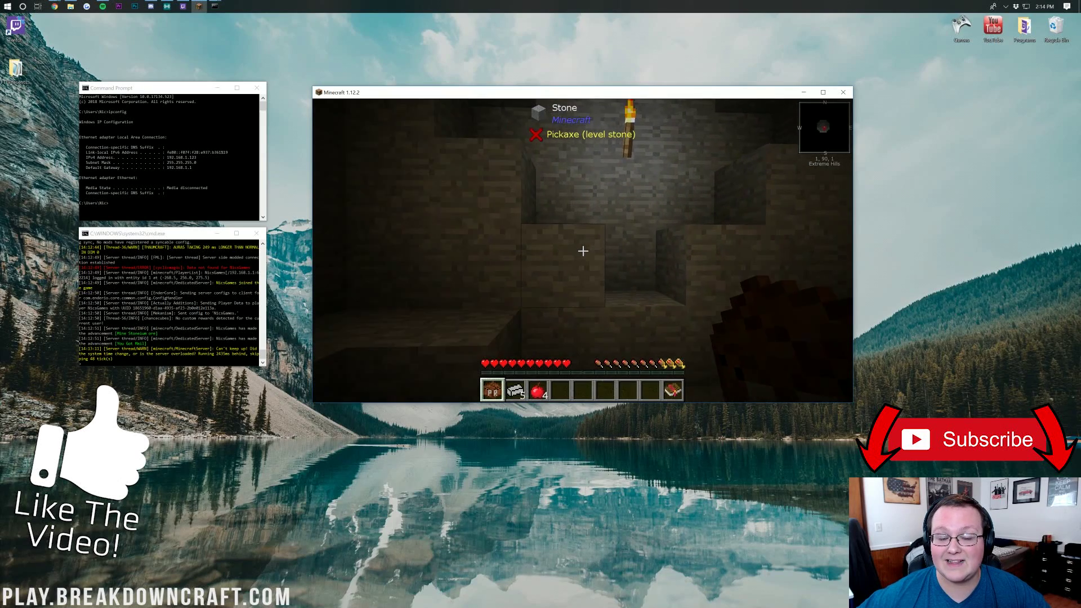
key(d)
key(s)
key(w)
key(w)
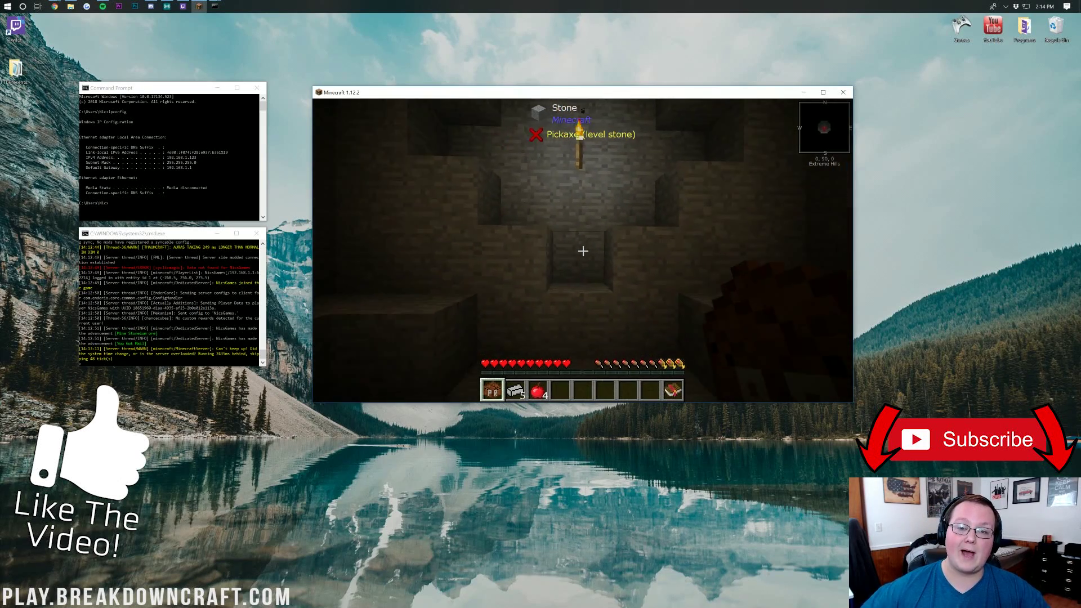